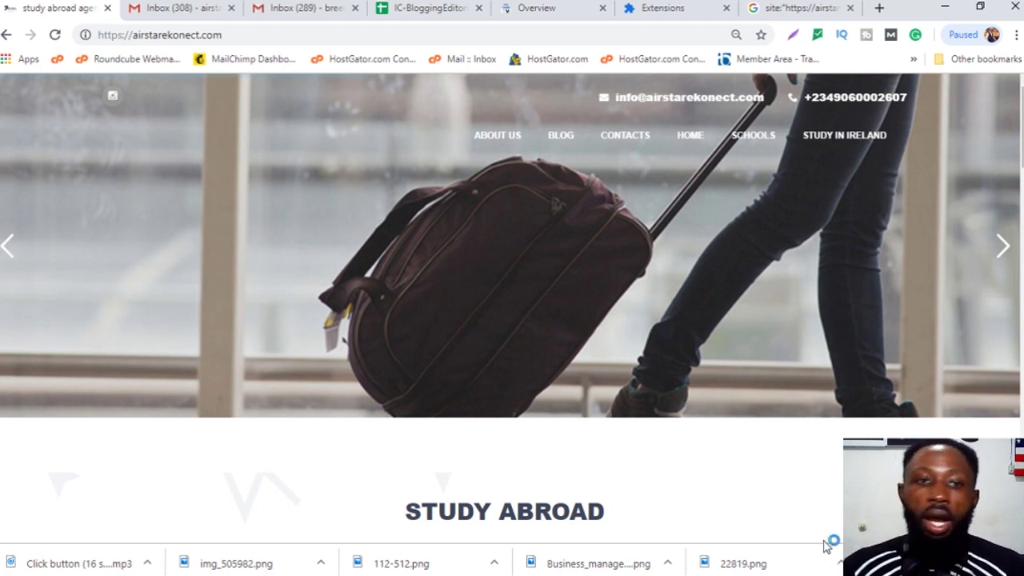
Return to the Google results page and begin a new query with the operator site:"
left_click(631, 563)
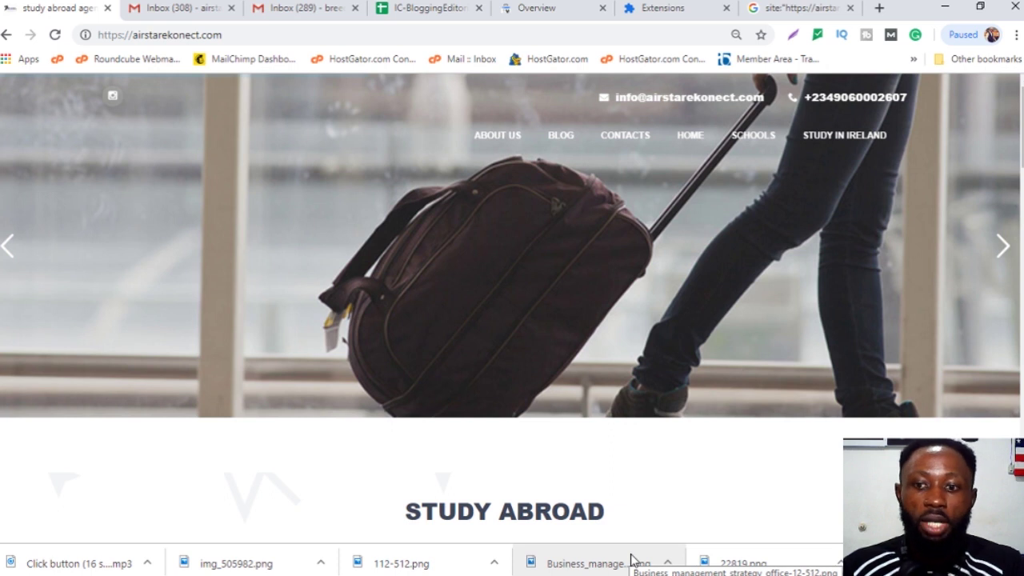
left_click(800, 10)
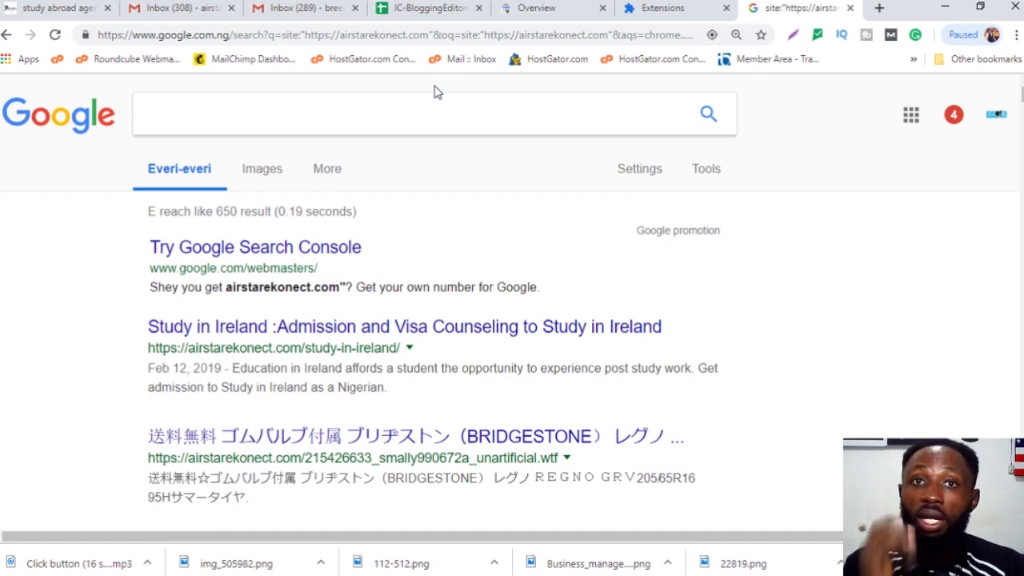
left_click(274, 114)
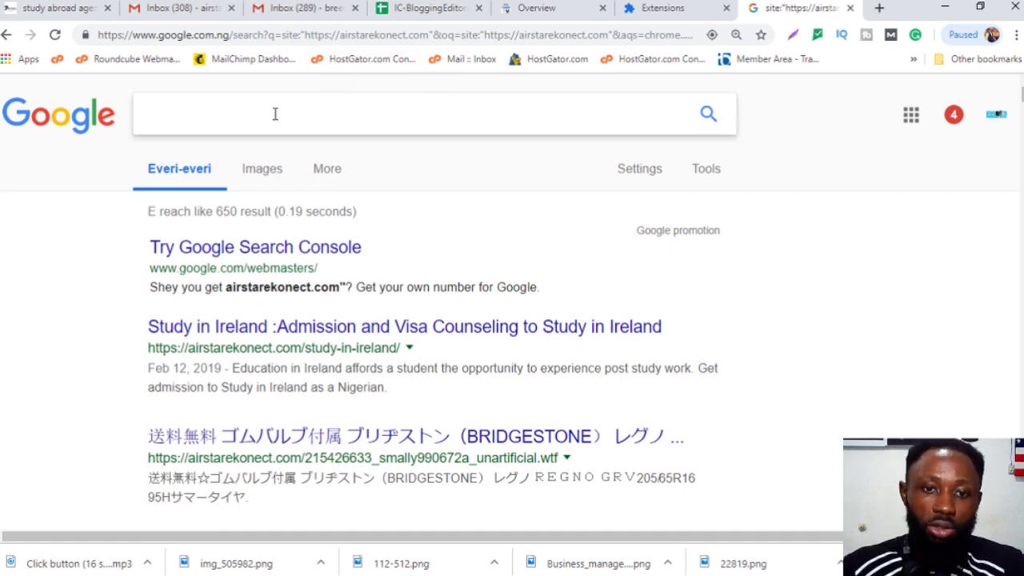
type("site:\"")
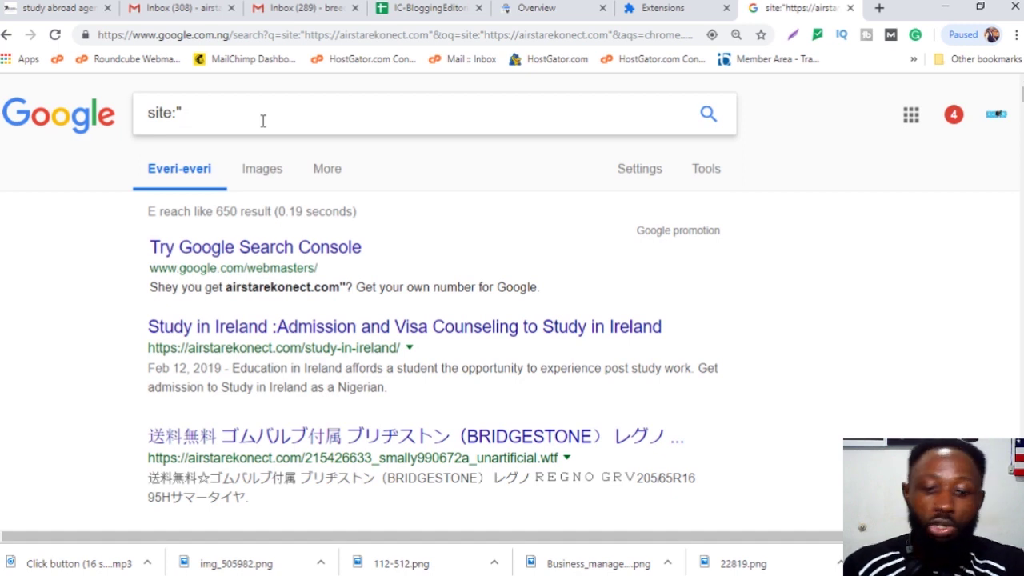
left_click(24, 10)
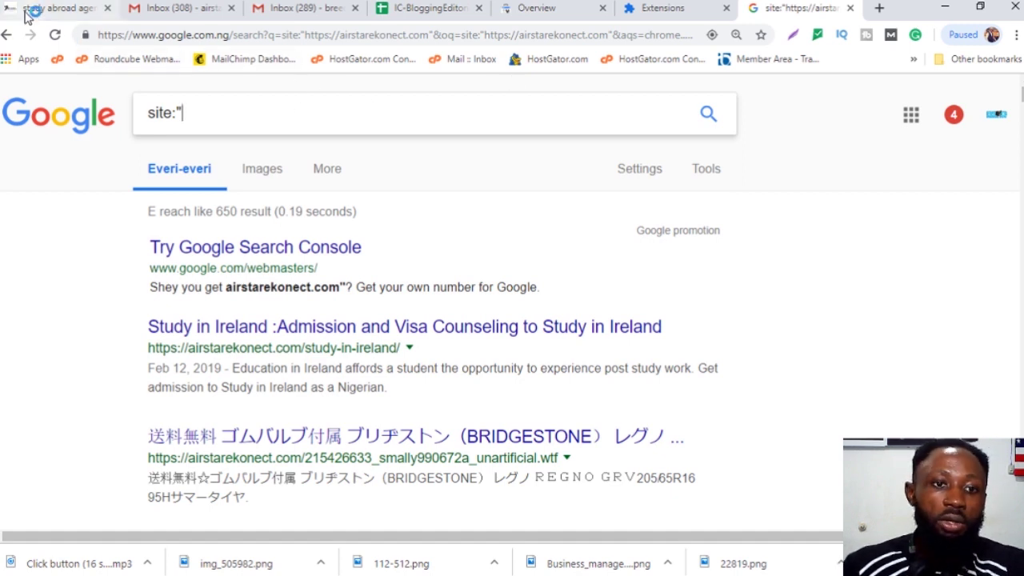
double_click(212, 35)
triple_click(210, 37)
key("ctrl+c")
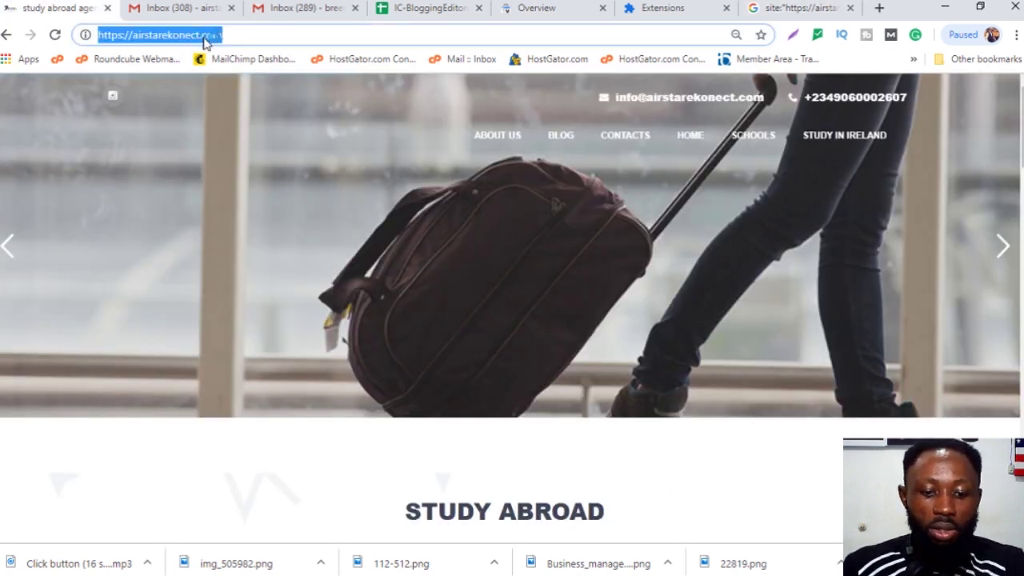
left_click(768, 10)
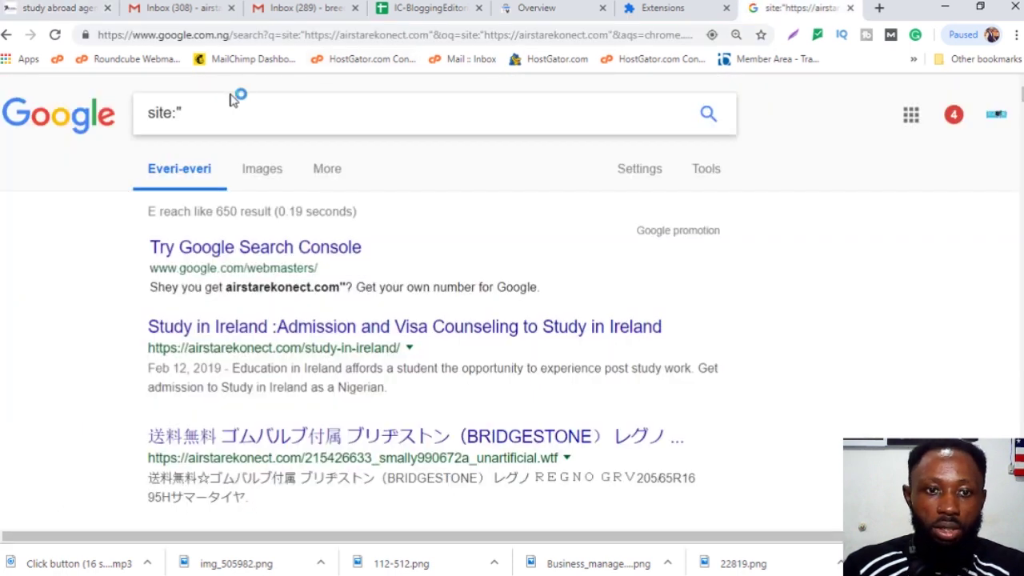
key("ctrl+v")
type("\"")
key("Return")
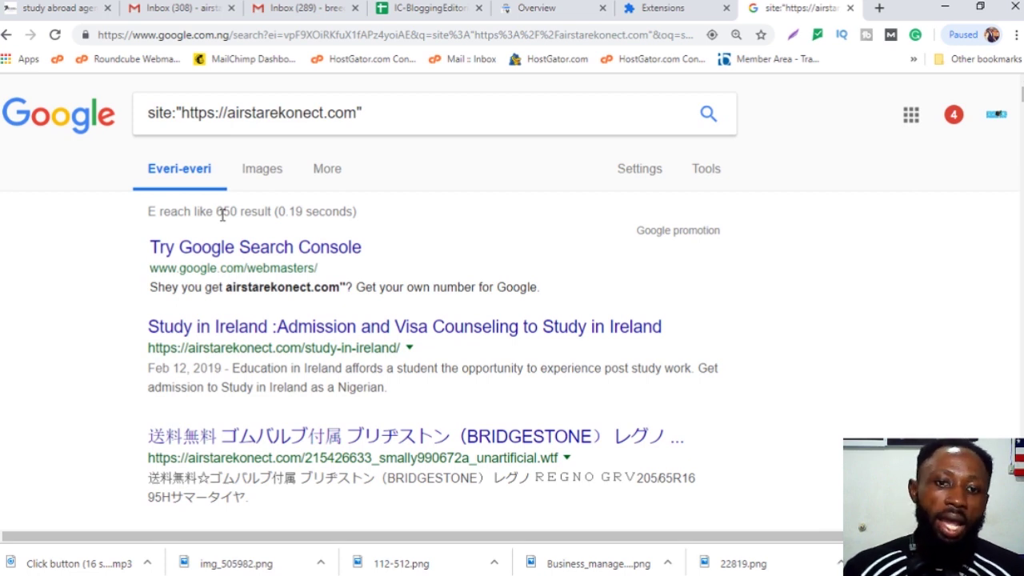
left_click(232, 264)
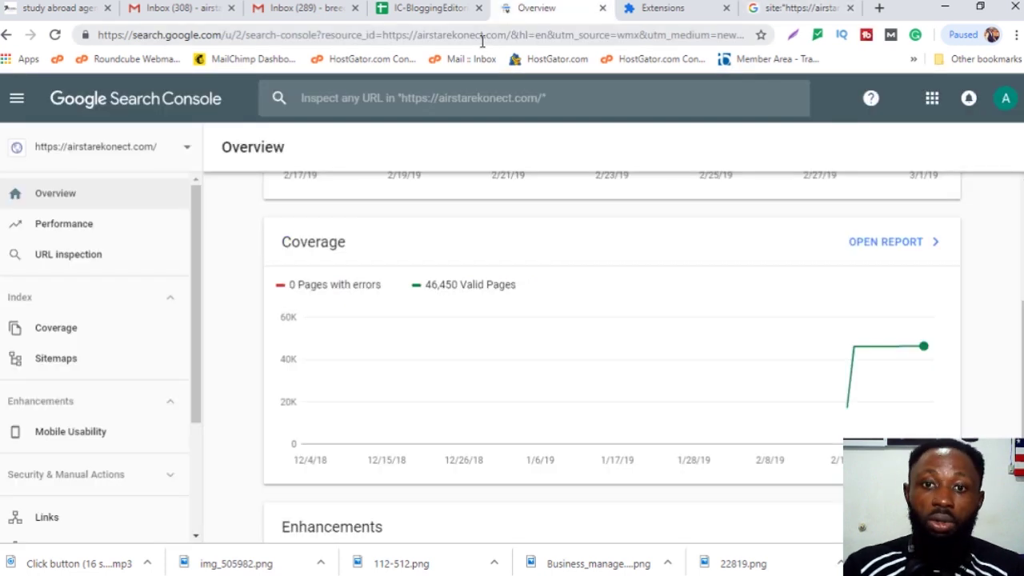
left_click(481, 38)
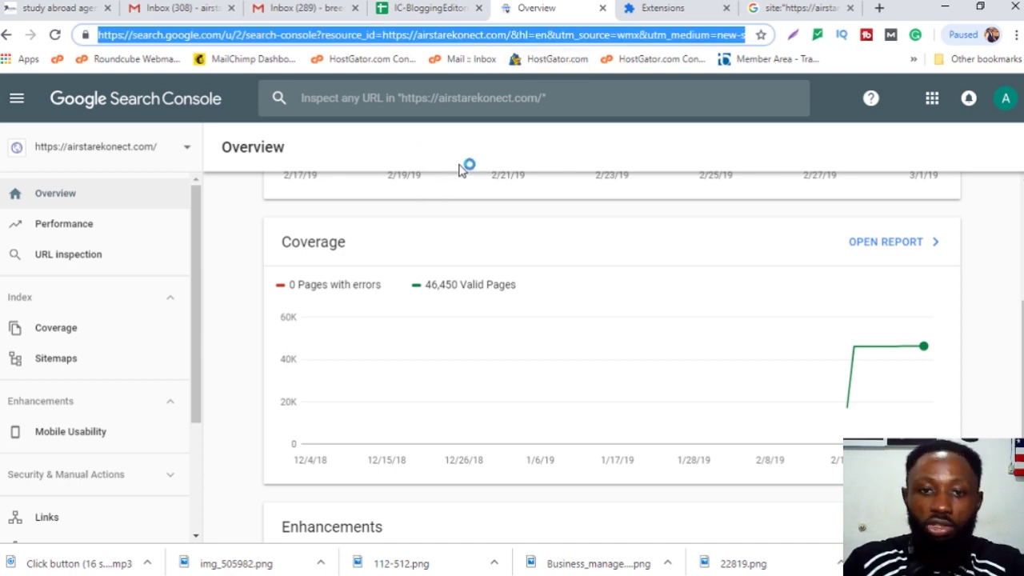
scroll(227, 231, "up", 3)
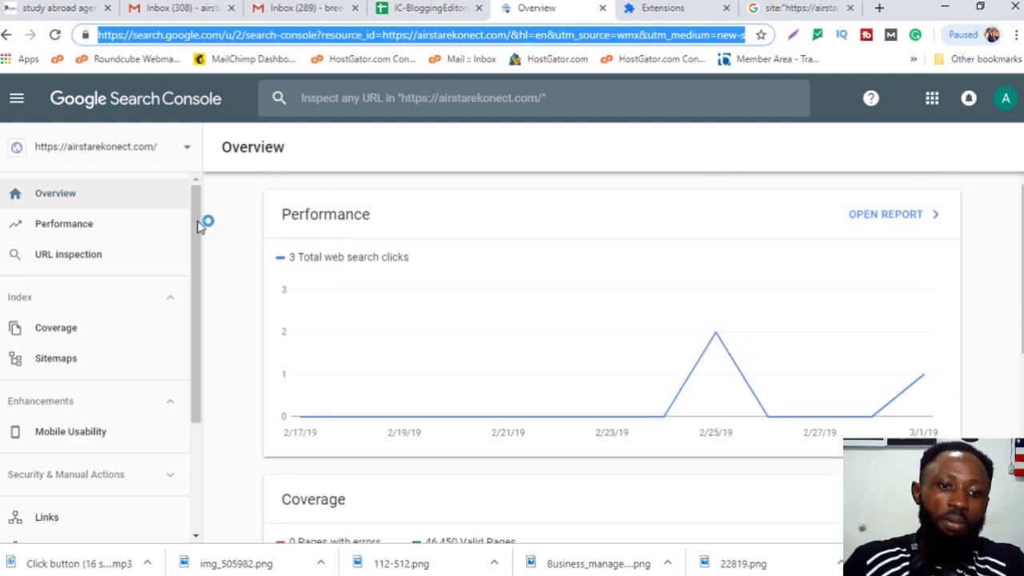
left_click(107, 230)
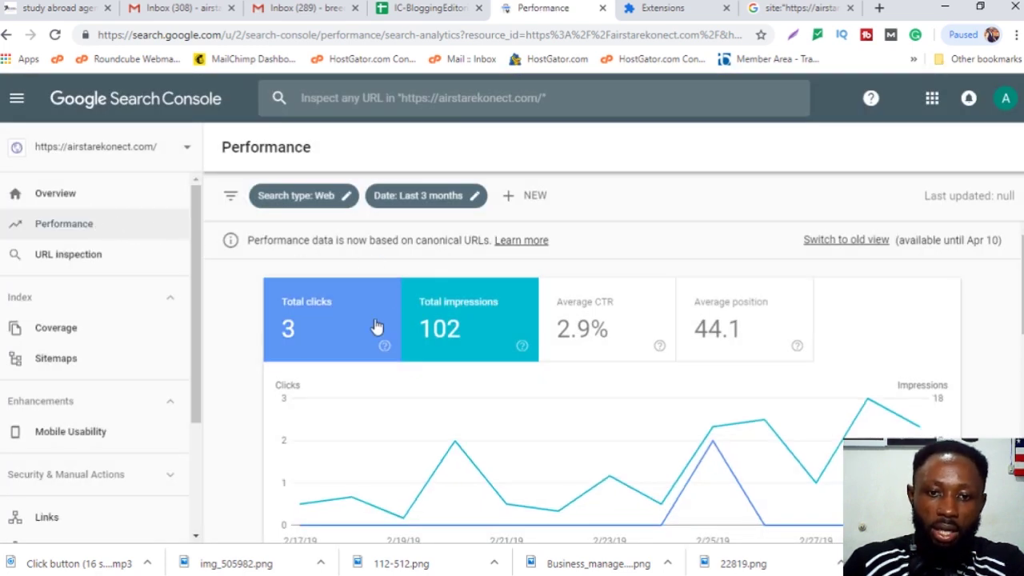
scroll(370, 343, "down", 1)
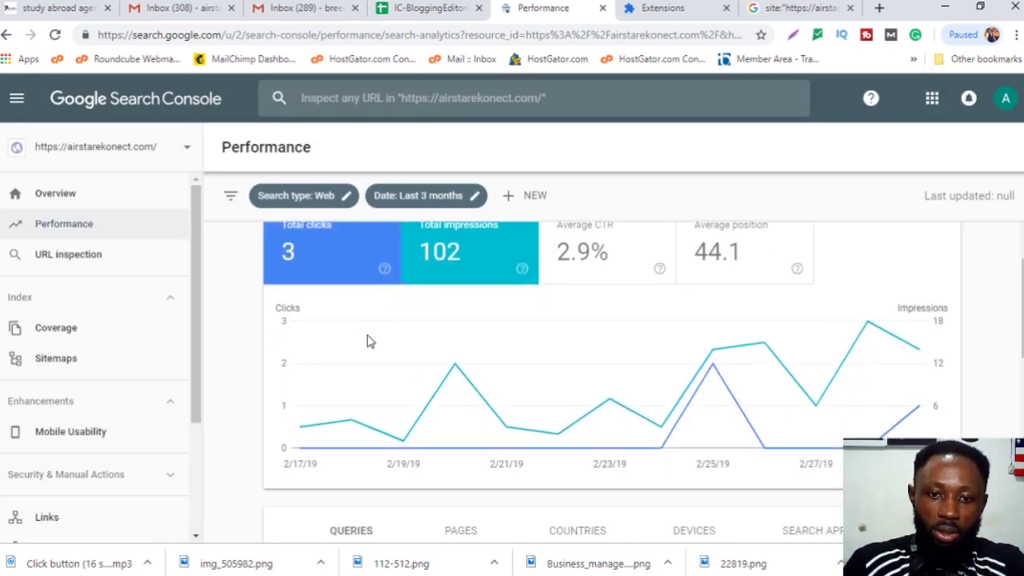
scroll(368, 341, "down", 2)
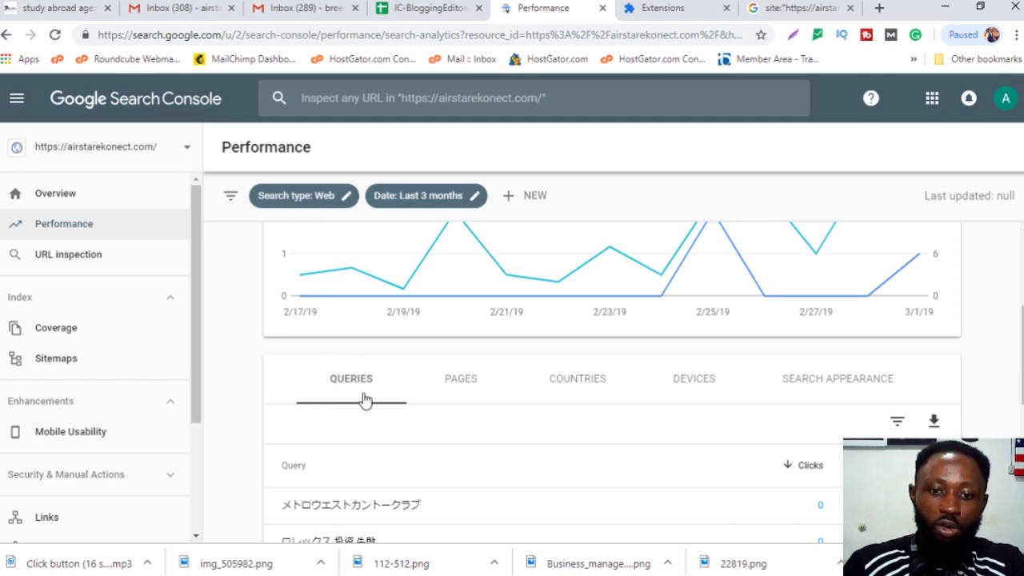
left_click(467, 391)
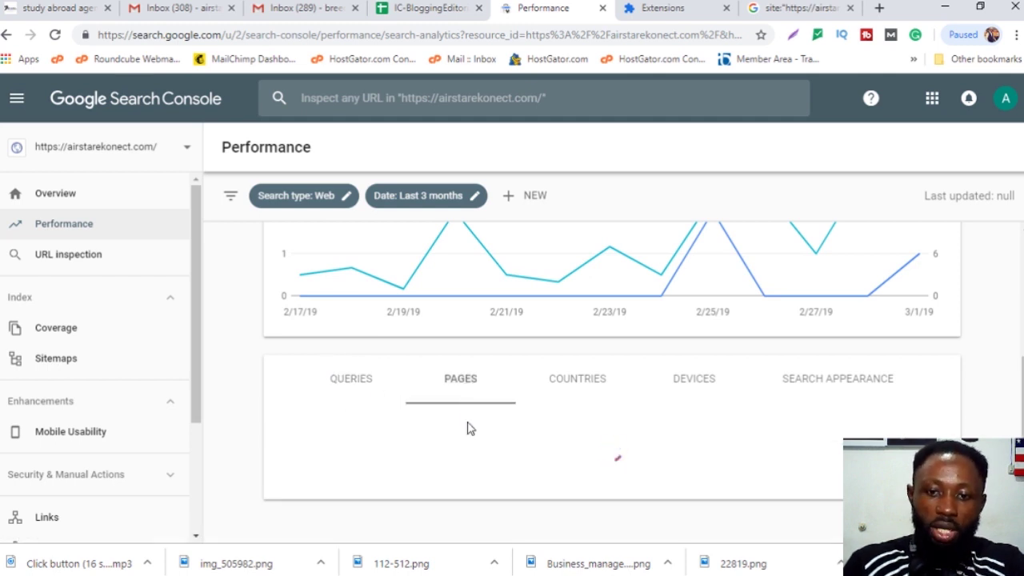
Examine the page addresses with their clicks and impressions in the Performance report, looking for spam URLs
scroll(411, 376, "down", 1)
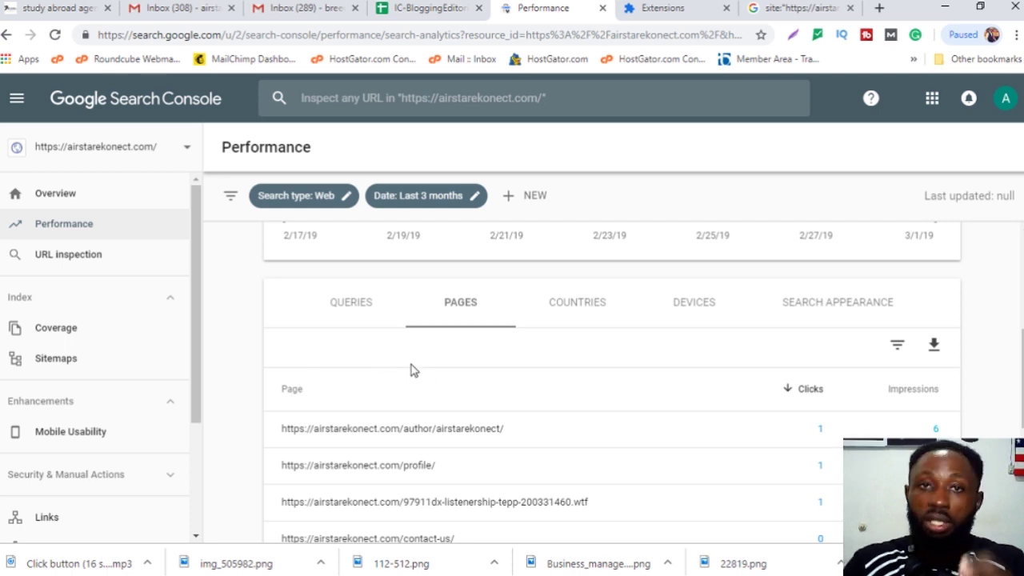
scroll(440, 404, "down", 1)
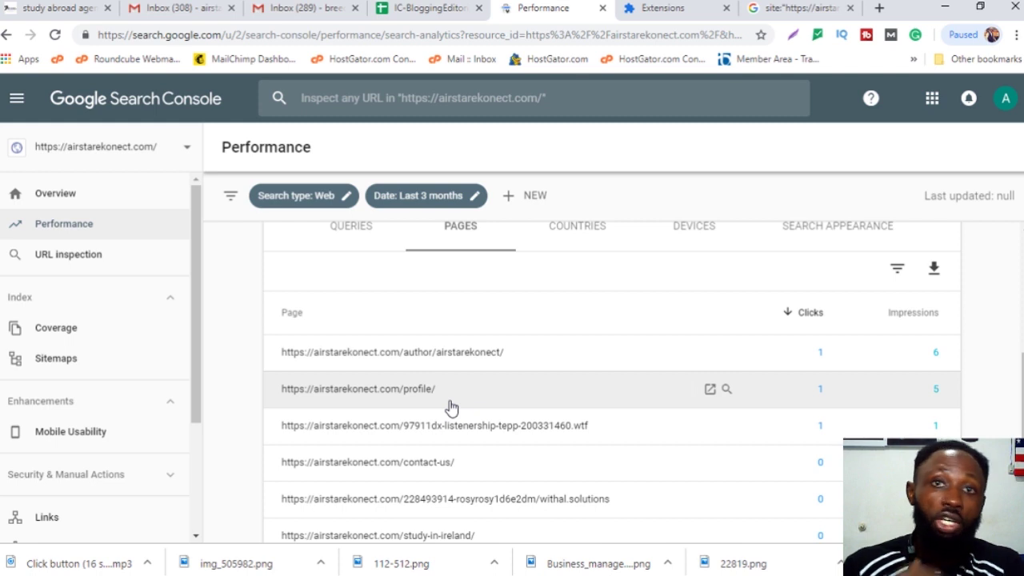
scroll(450, 408, "down", 1)
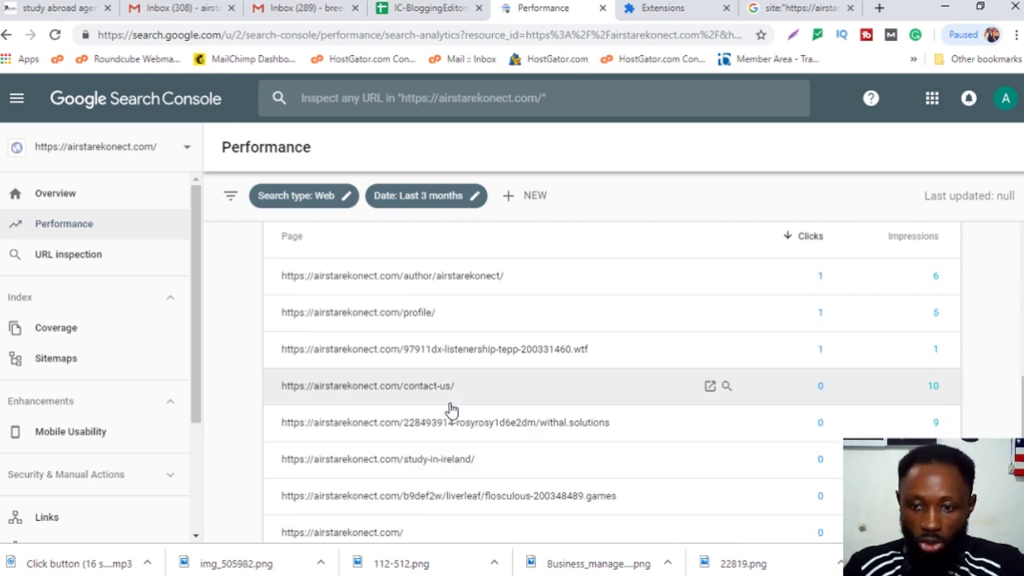
scroll(452, 412, "up", 1)
scroll(453, 412, "down", 3)
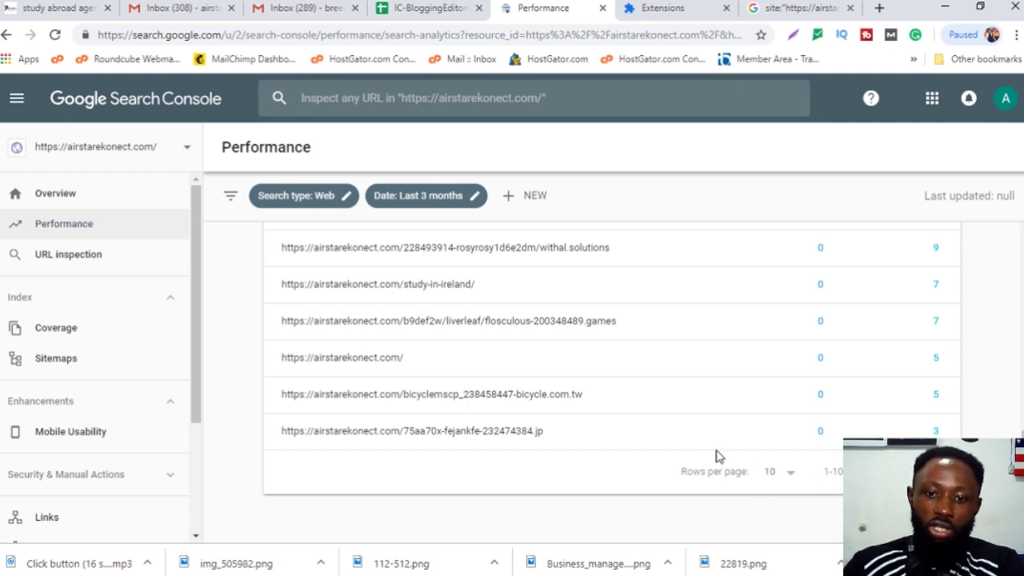
scroll(549, 345, "up", 2)
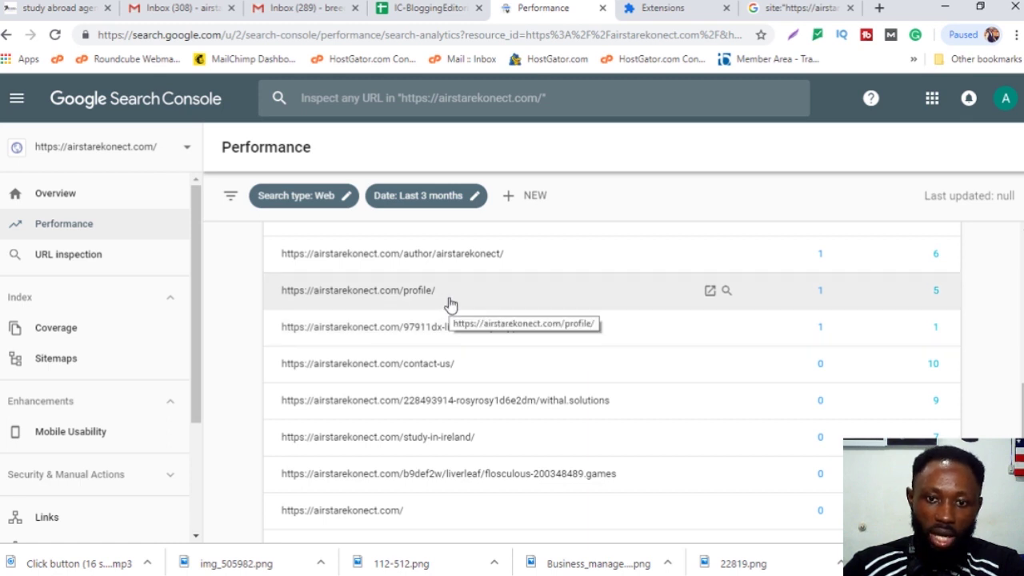
scroll(447, 303, "up", 1)
scroll(478, 374, "down", 1)
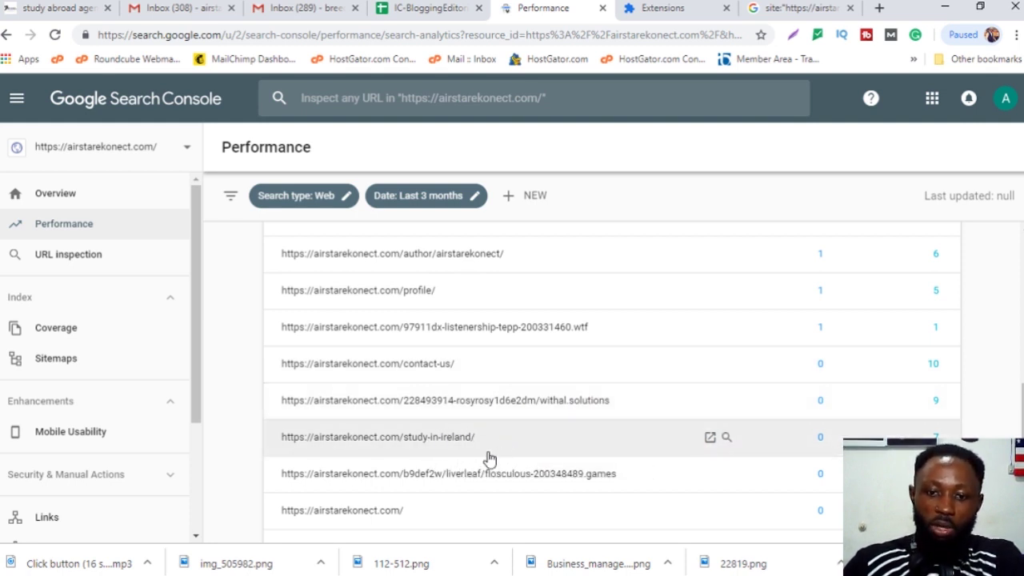
scroll(512, 496, "down", 2)
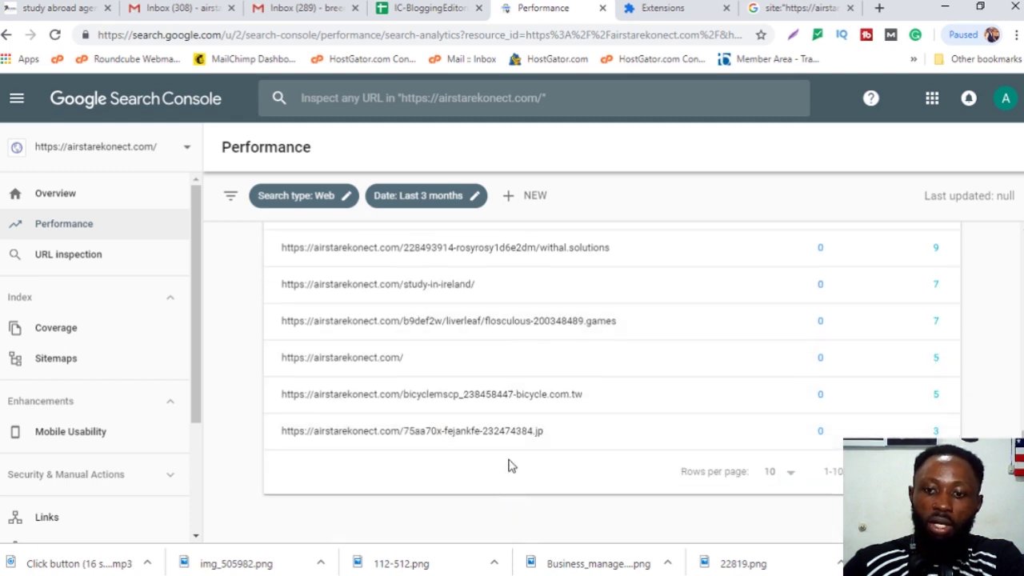
scroll(508, 467, "up", 8)
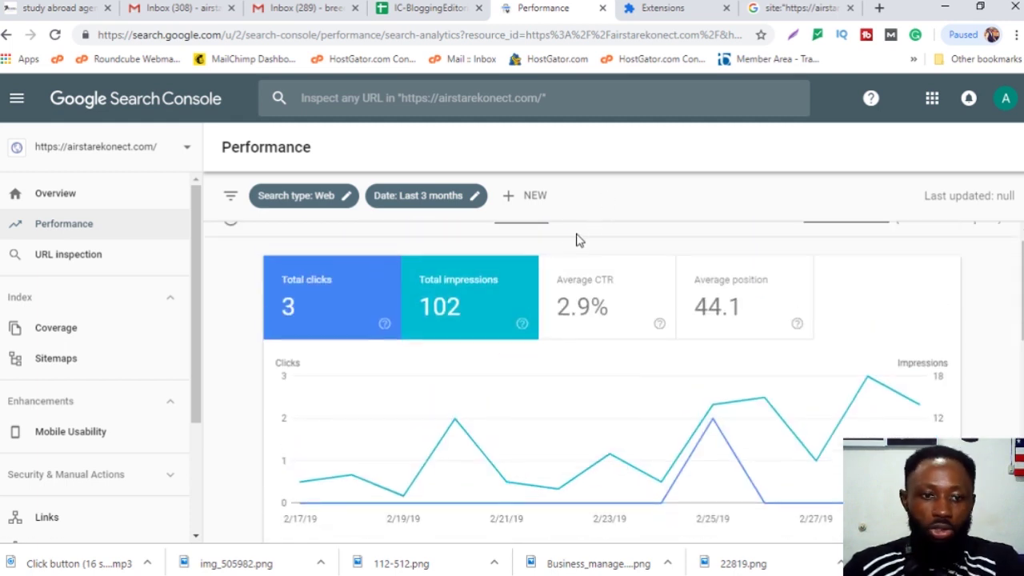
scroll(580, 242, "down", 2)
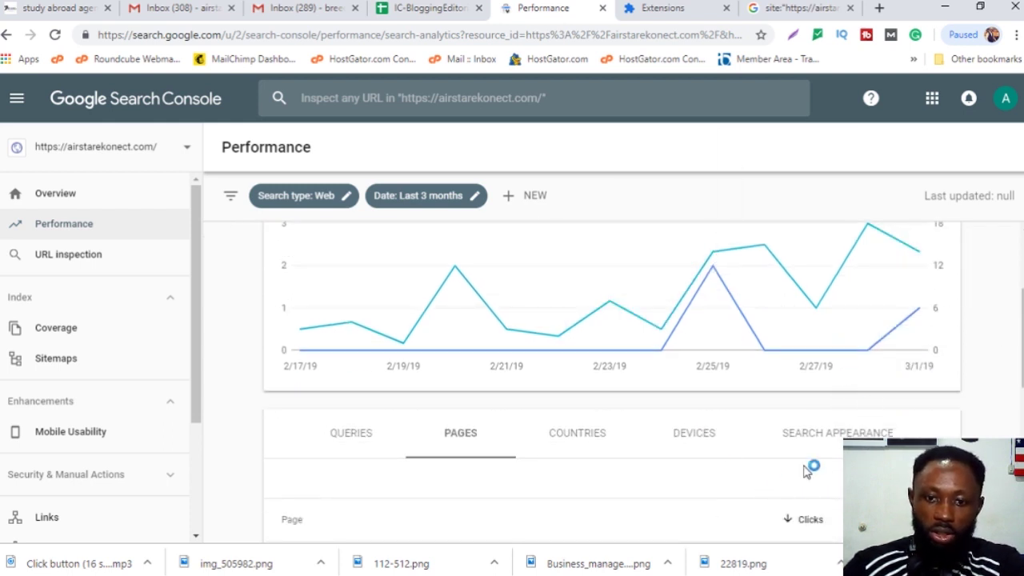
scroll(482, 448, "down", 1)
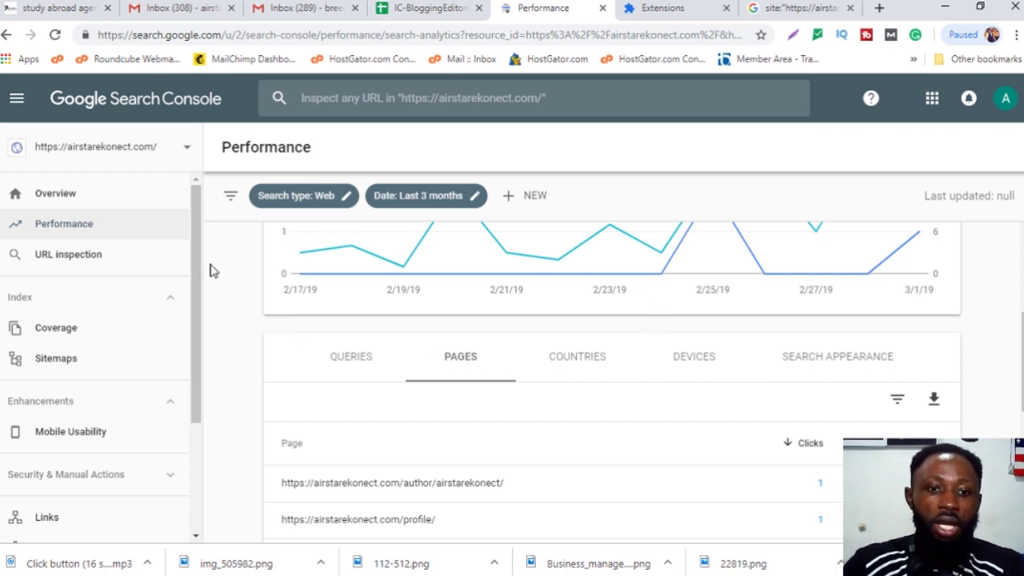
Switch the airstarekonect.com property to the old version of Search Console
left_click_drag(197, 259, 195, 295)
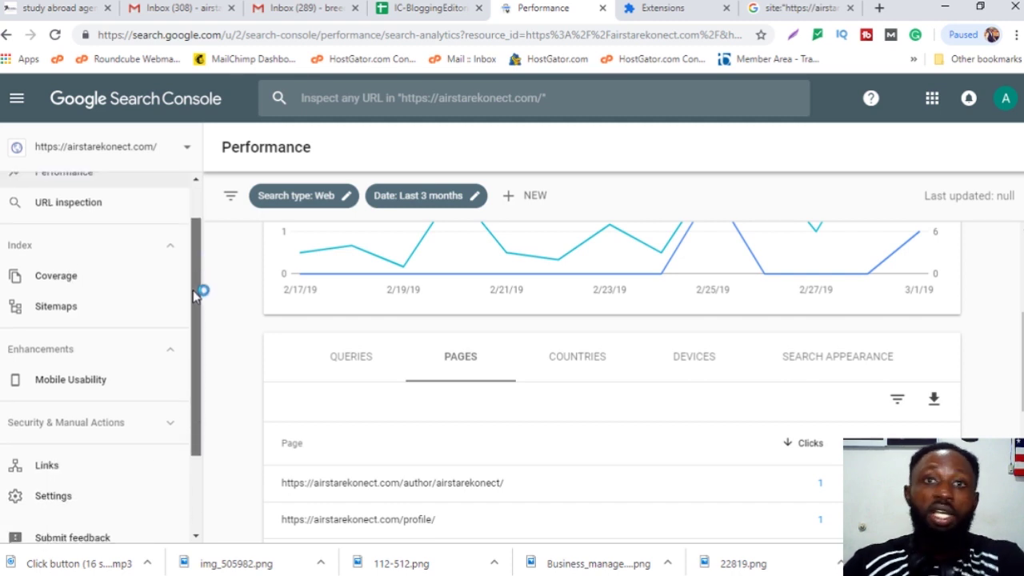
left_click_drag(195, 295, 198, 402)
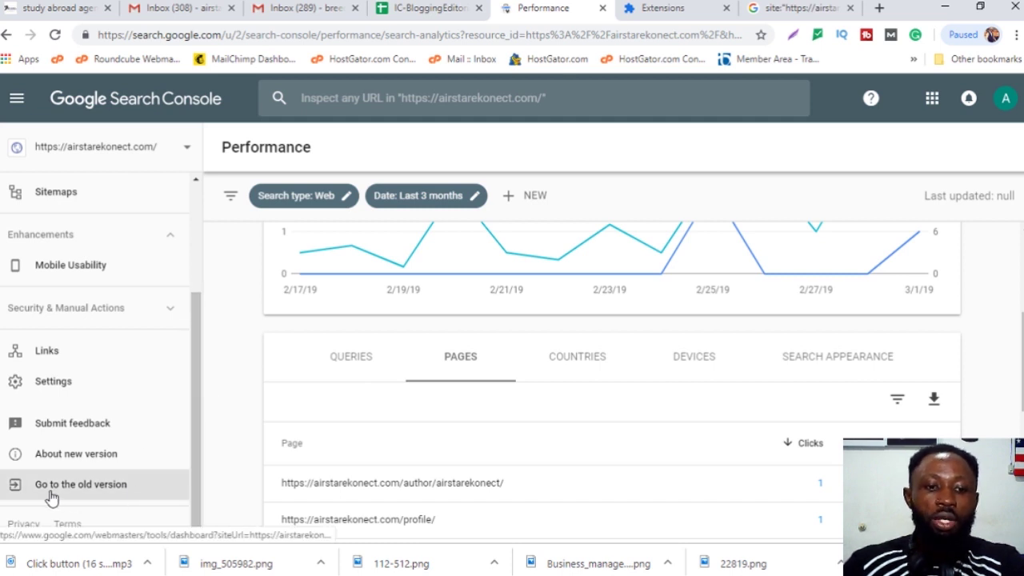
left_click(97, 490)
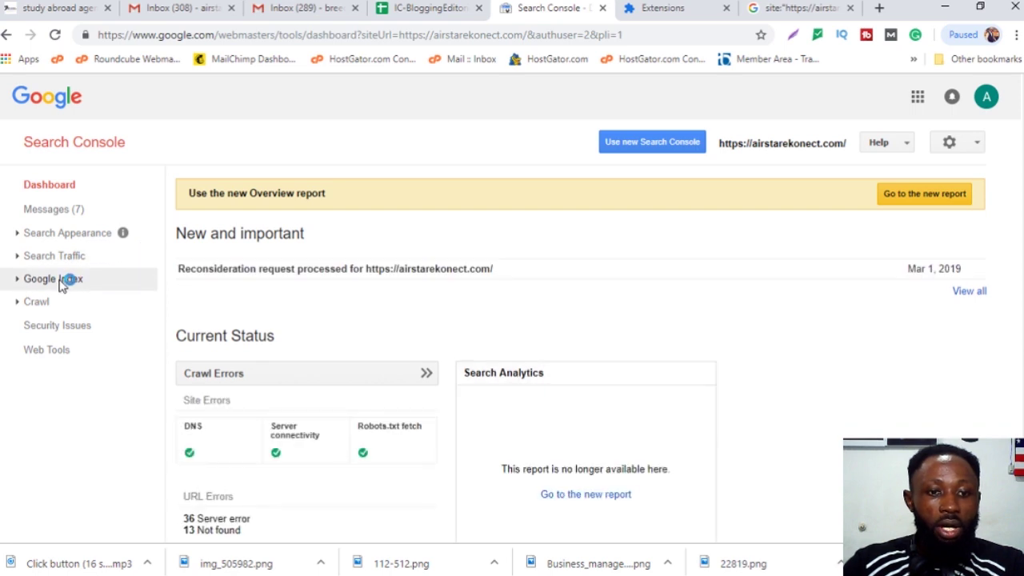
Open Remove URLs under Google Index and review the list of existing removal requests
left_click(22, 284)
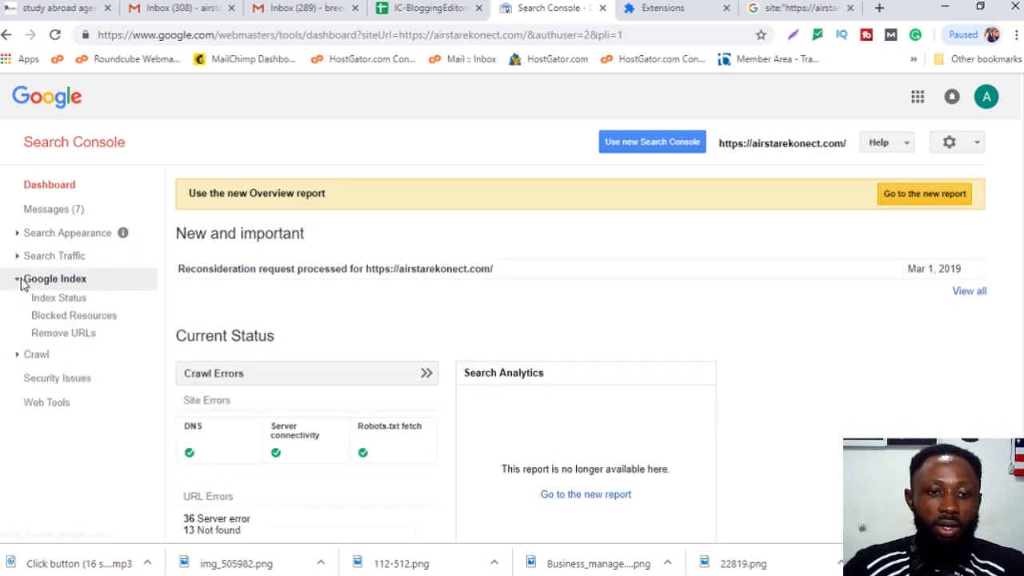
left_click(64, 335)
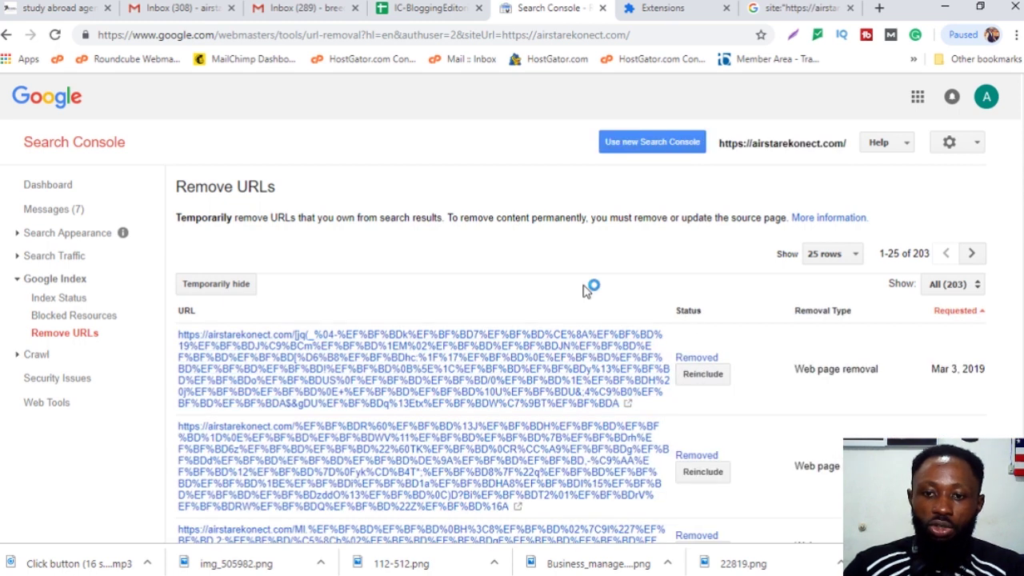
scroll(584, 409, "down", 10)
scroll(524, 376, "down", 1)
scroll(516, 385, "up", 10)
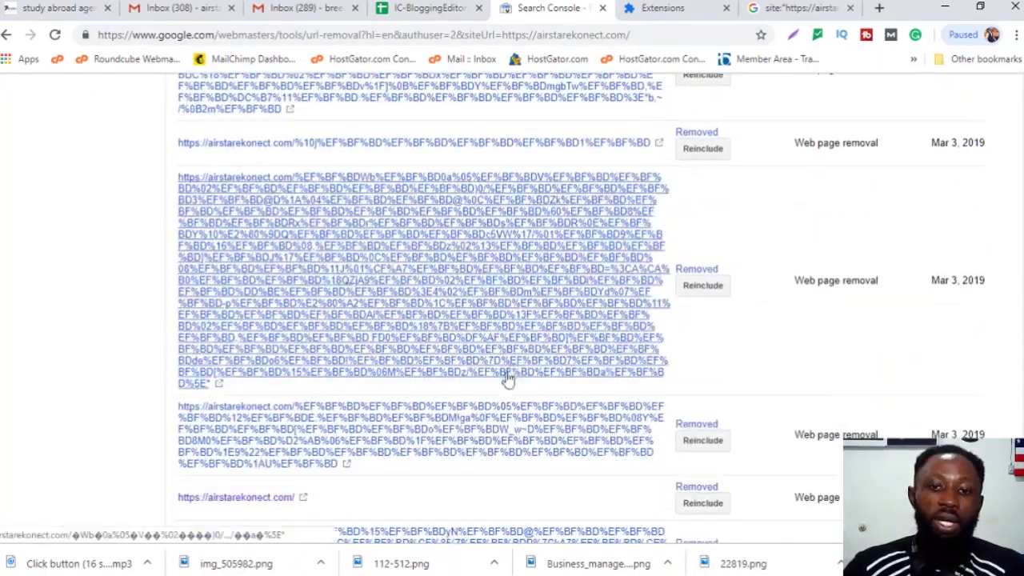
scroll(513, 377, "up", 3)
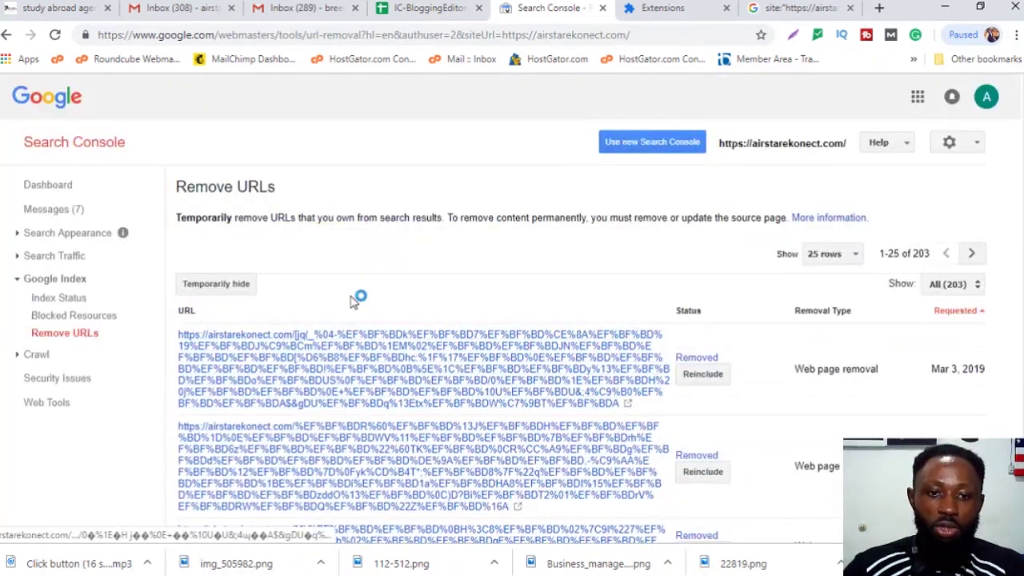
left_click(800, 8)
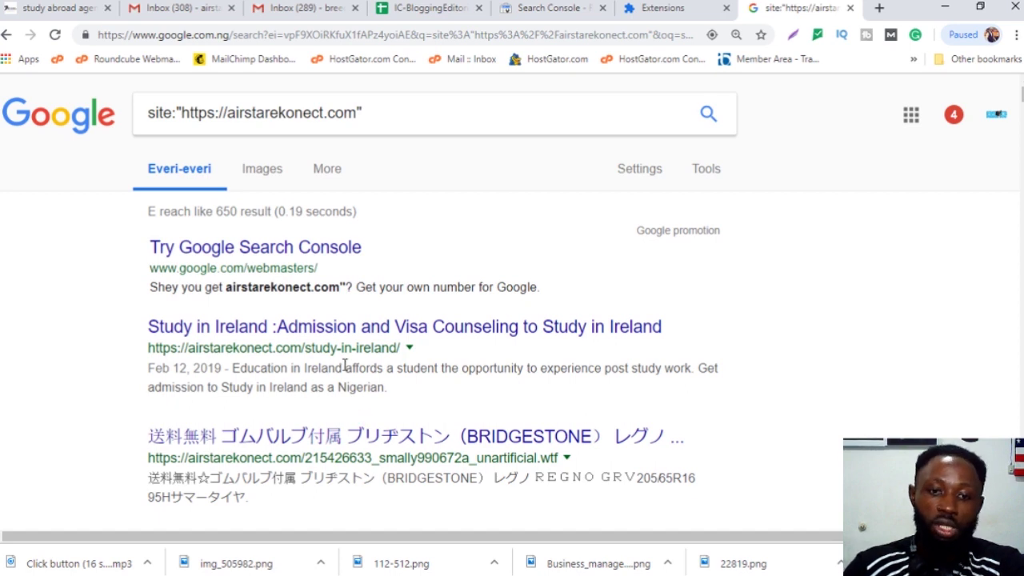
scroll(374, 371, "down", 1)
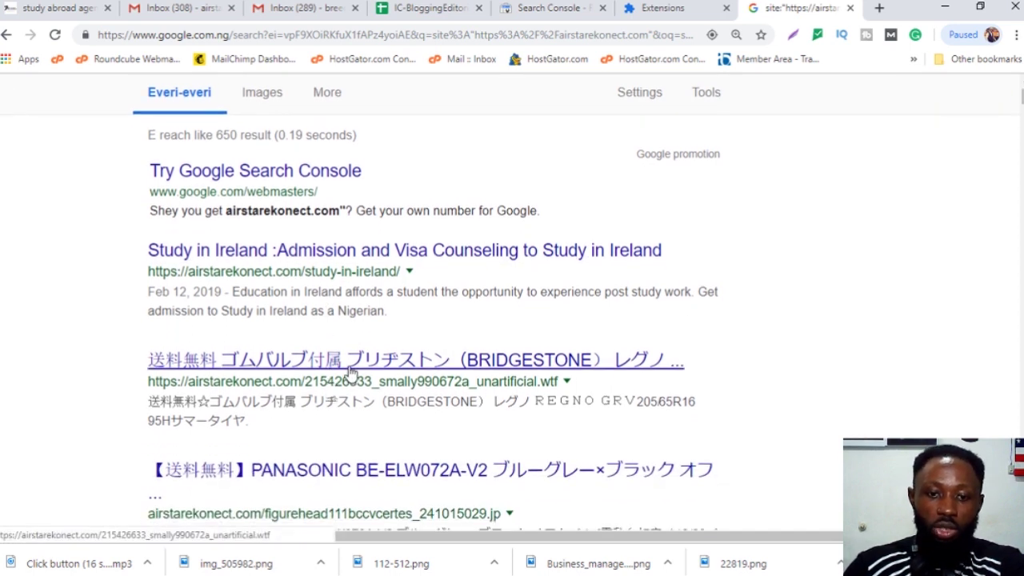
scroll(353, 372, "down", 12)
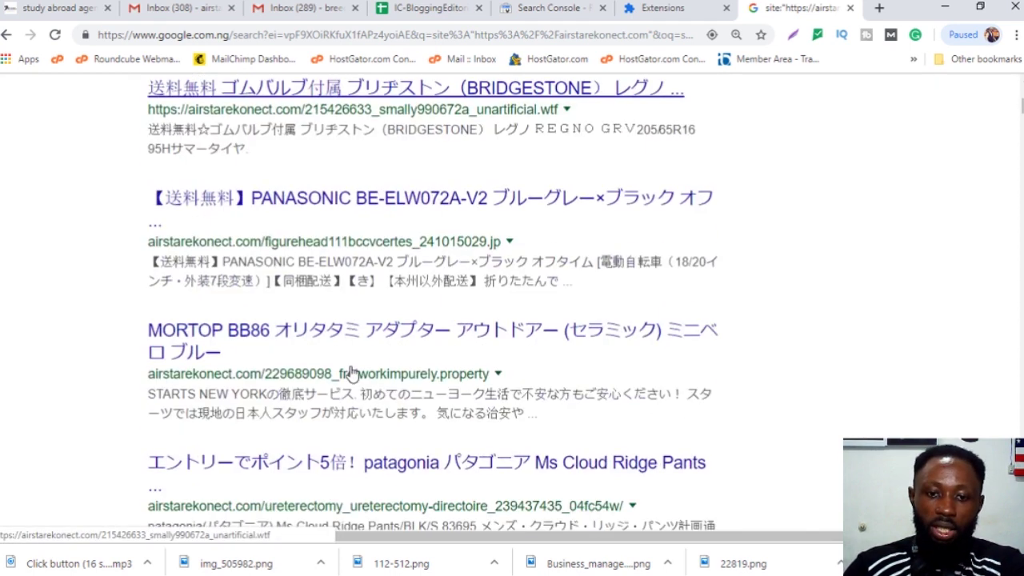
scroll(357, 448, "down", 12)
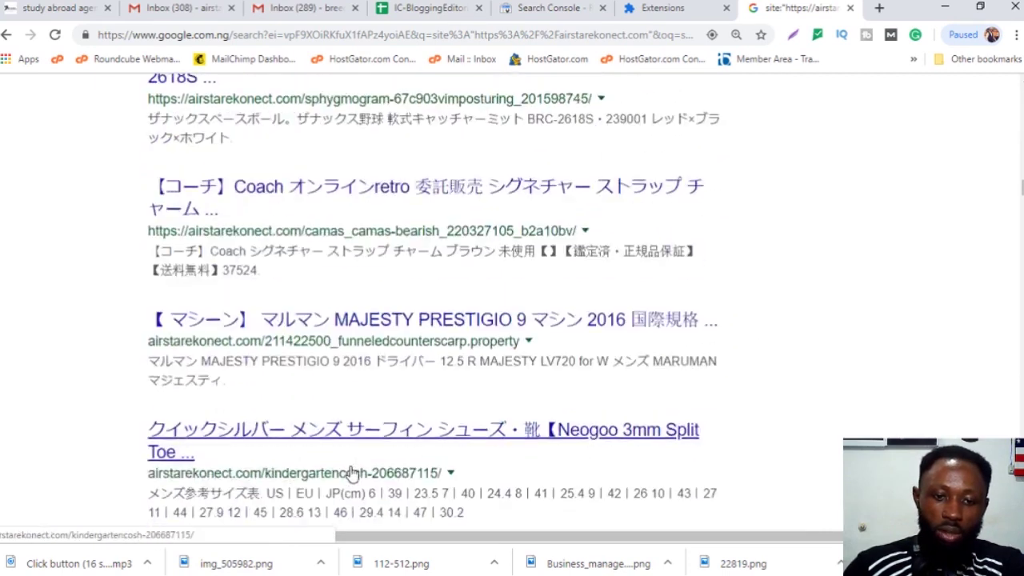
scroll(364, 418, "down", 1)
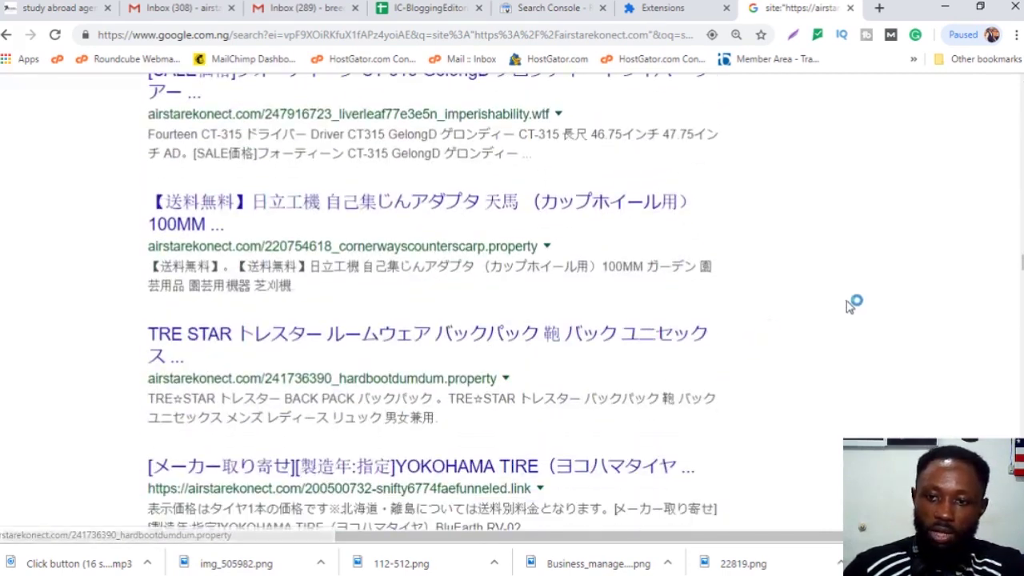
scroll(1022, 263, "down", 15)
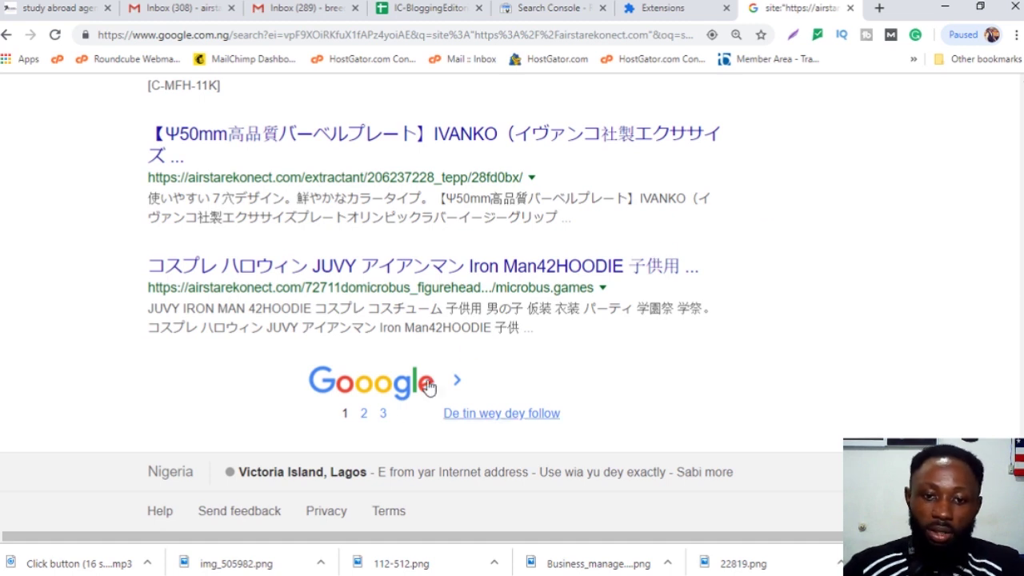
left_click(384, 413)
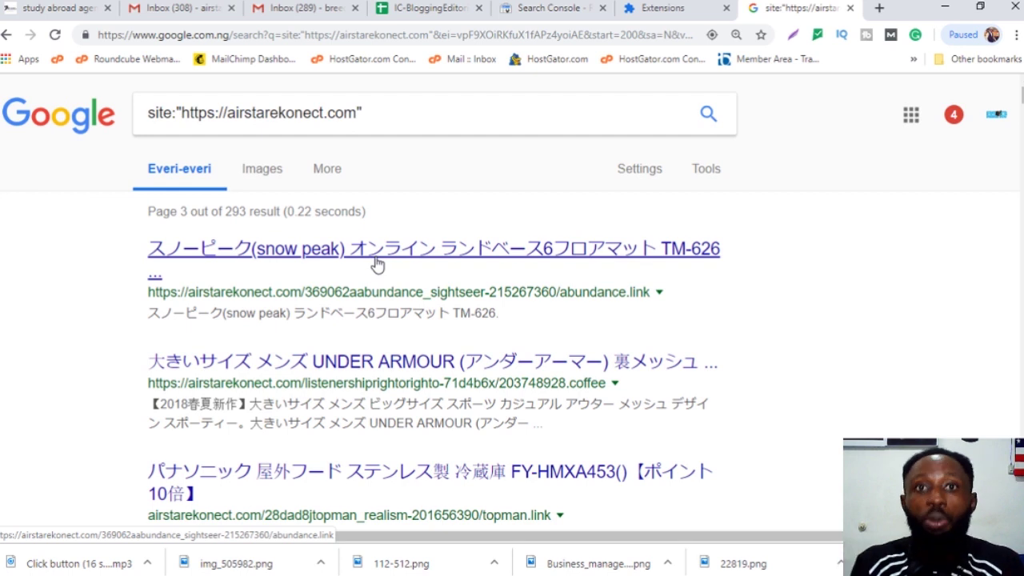
Open the first result on page 3, the snow peak TM-626 listing, in a new tab and copy its page address
right_click(376, 254)
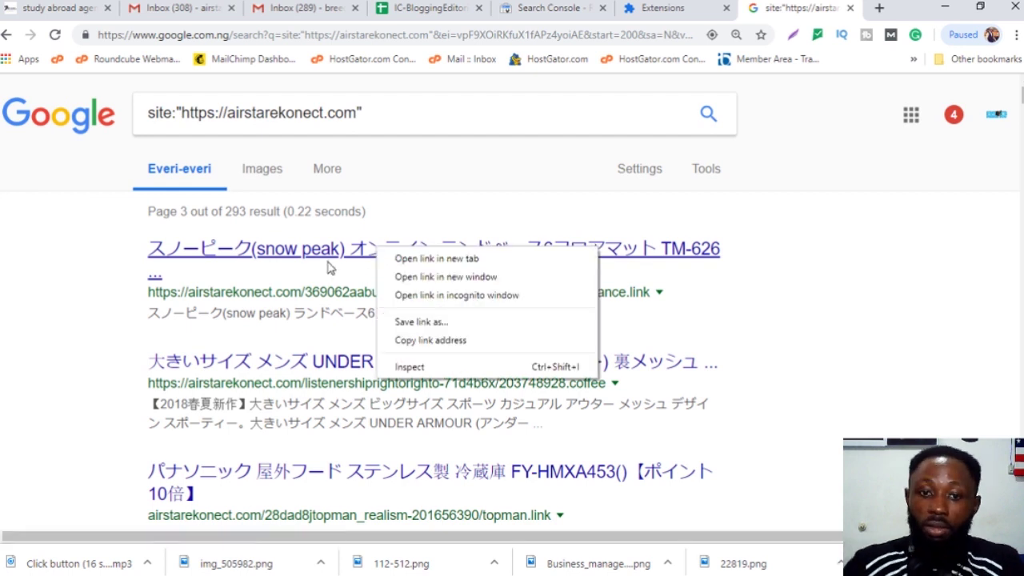
left_click(110, 248)
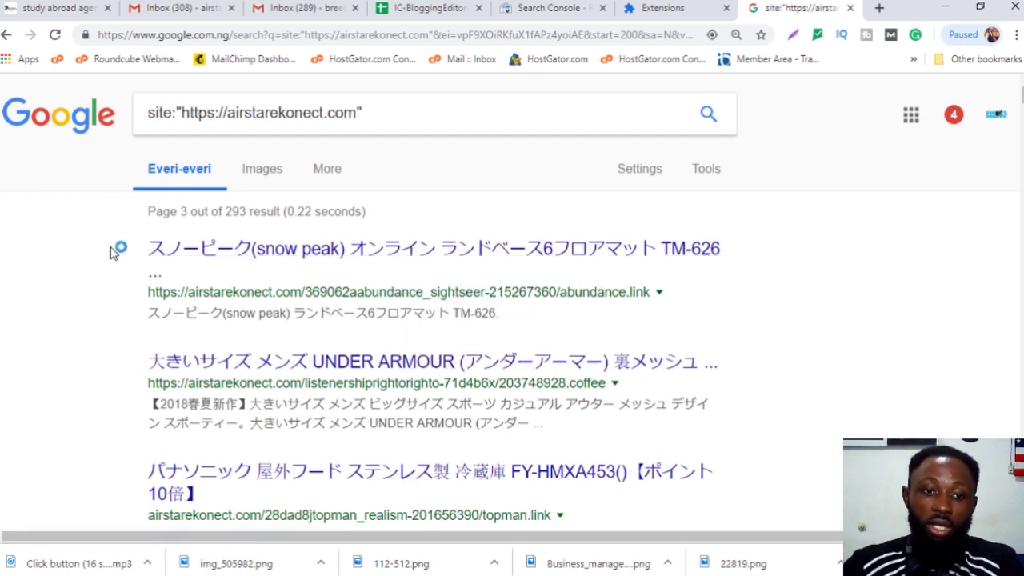
right_click(272, 251)
left_click(319, 261)
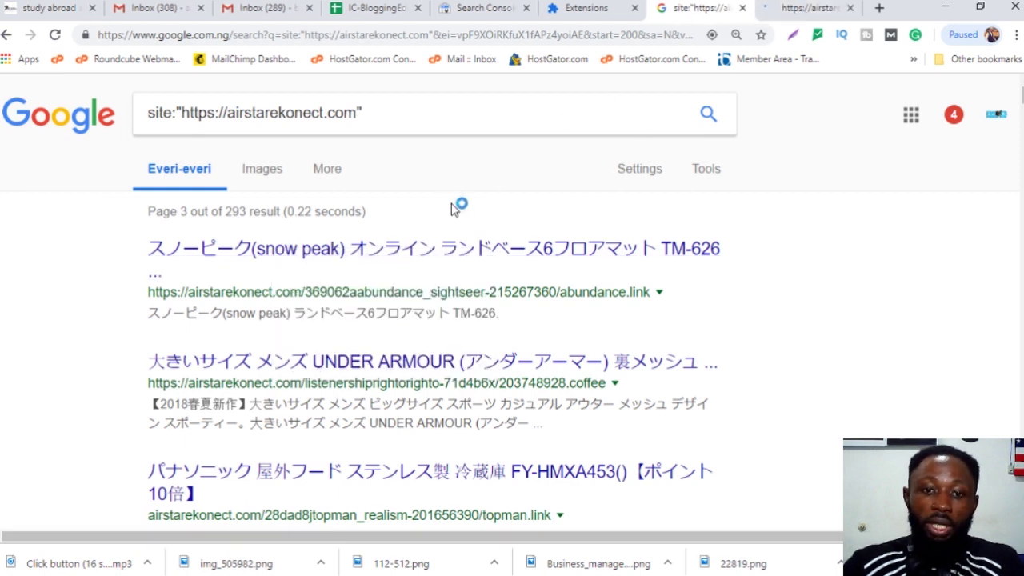
left_click(796, 11)
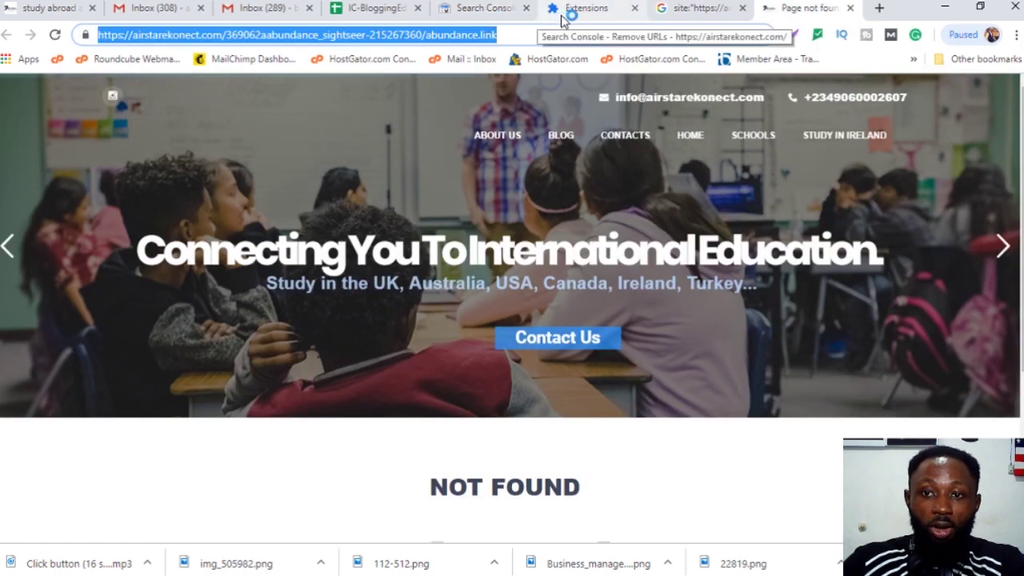
Submit a Search Console request to clear the copied abundance.link URL from cache and temporarily remove it from Search
left_click(466, 9)
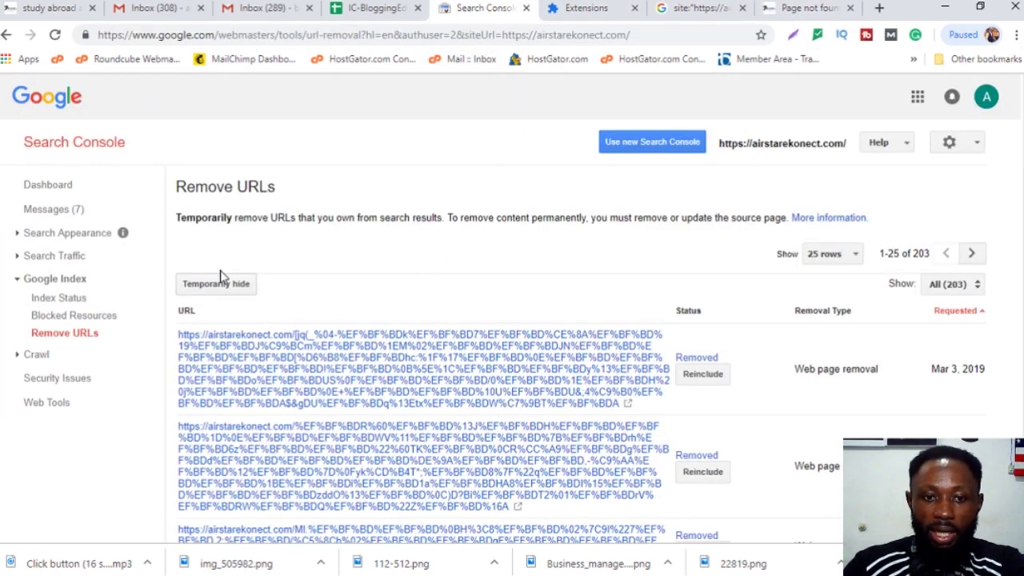
left_click(216, 285)
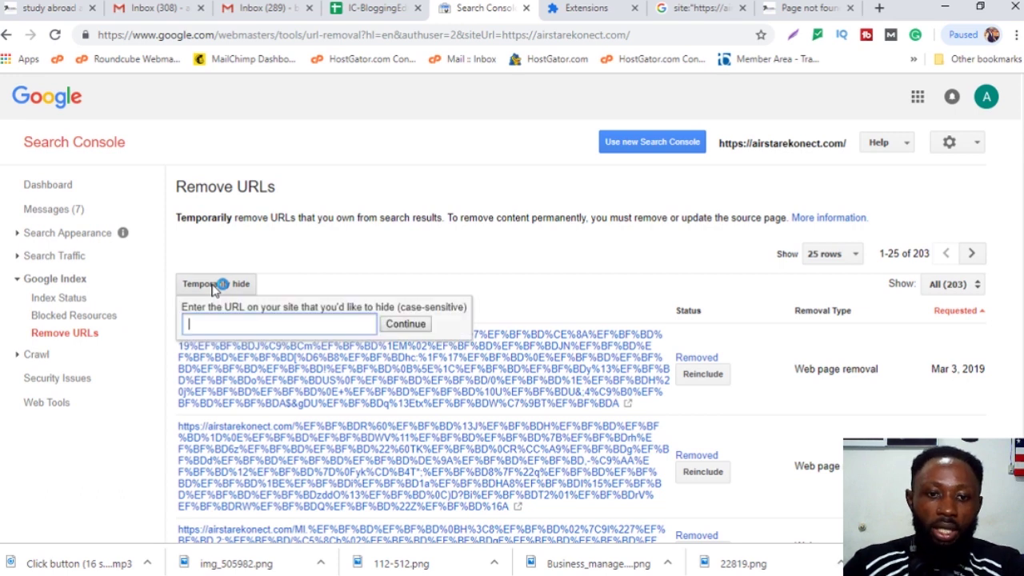
key("ctrl+v")
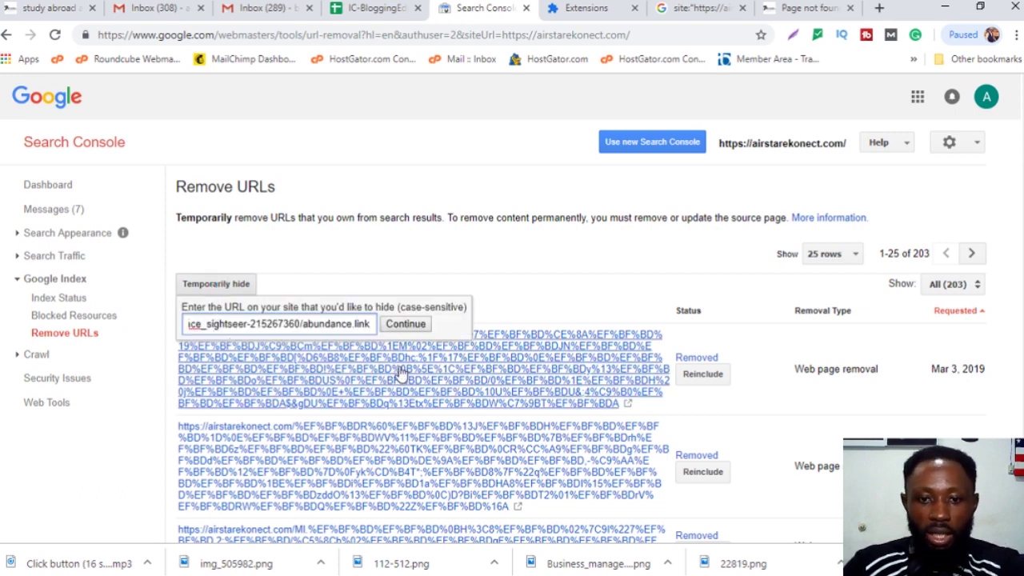
left_click(415, 326)
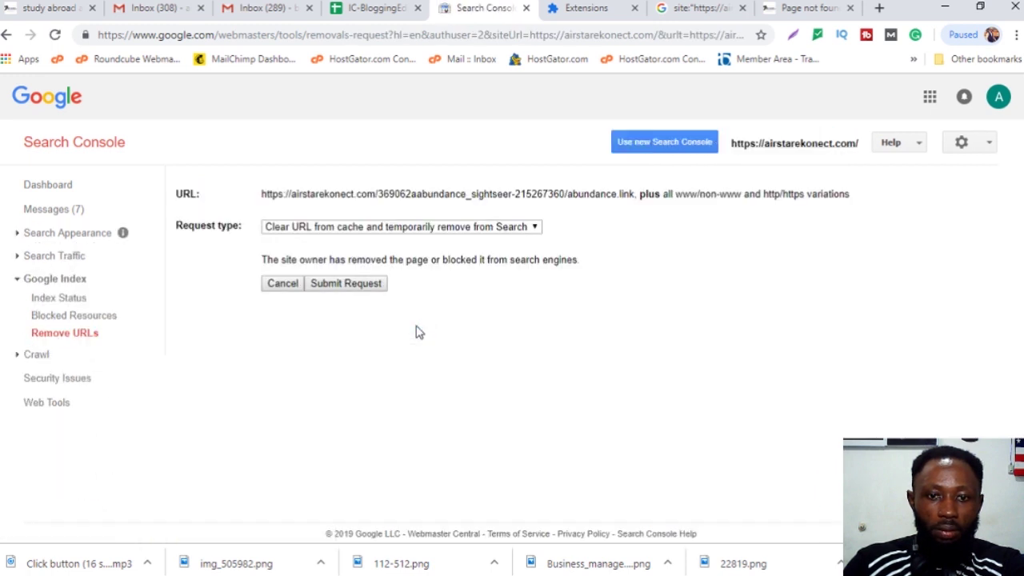
left_click(348, 294)
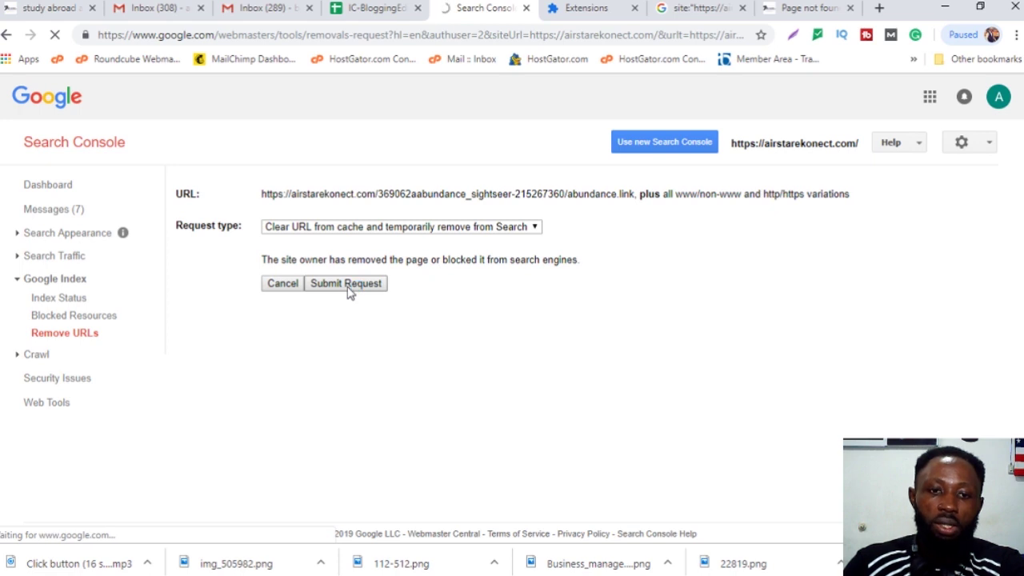
left_click(317, 160)
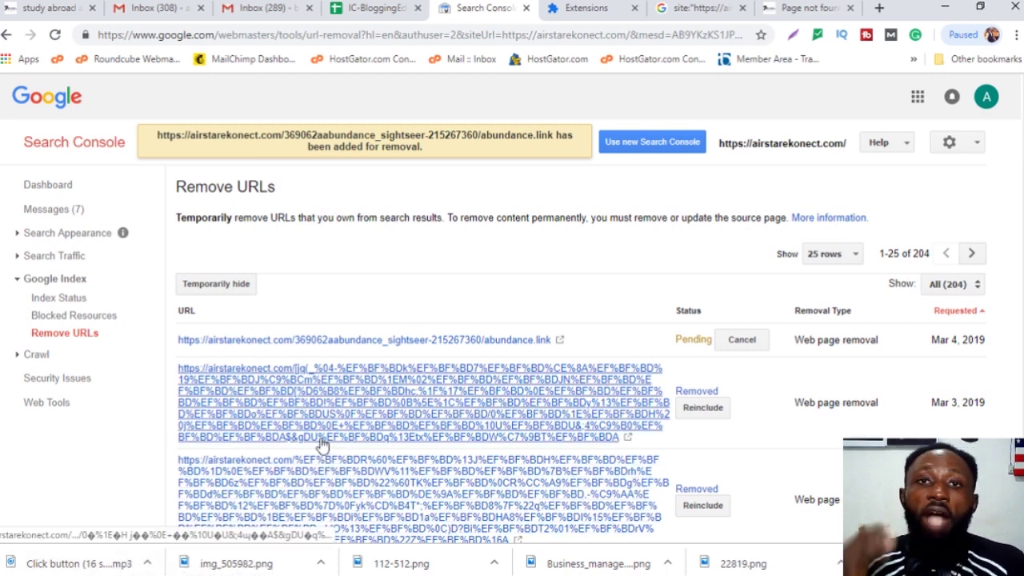
mouse_move(321, 442)
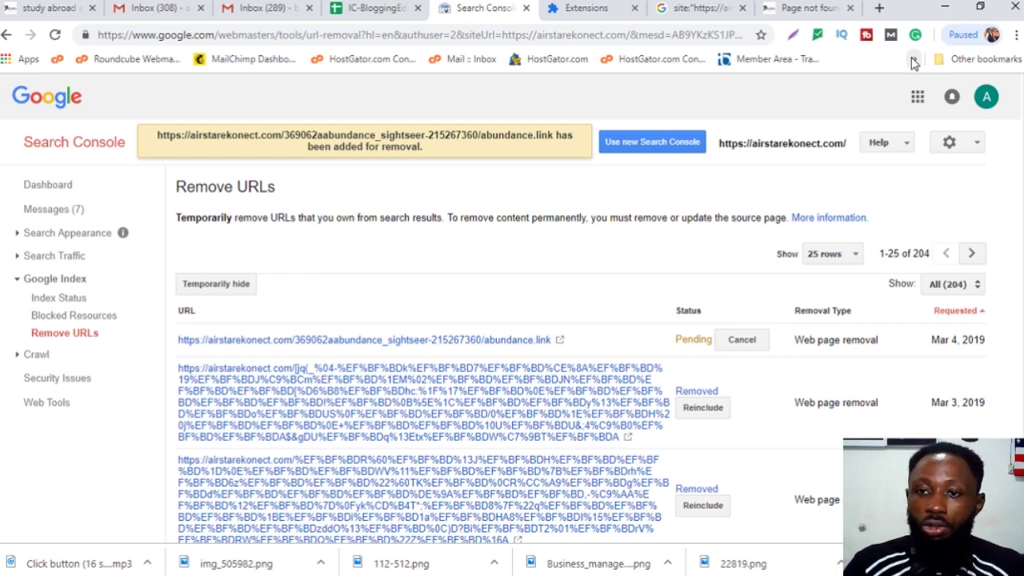
Open Chrome's Extensions page and bring up the folder selection for loading an unpacked extension, leaving it without choosing one
left_click(1015, 36)
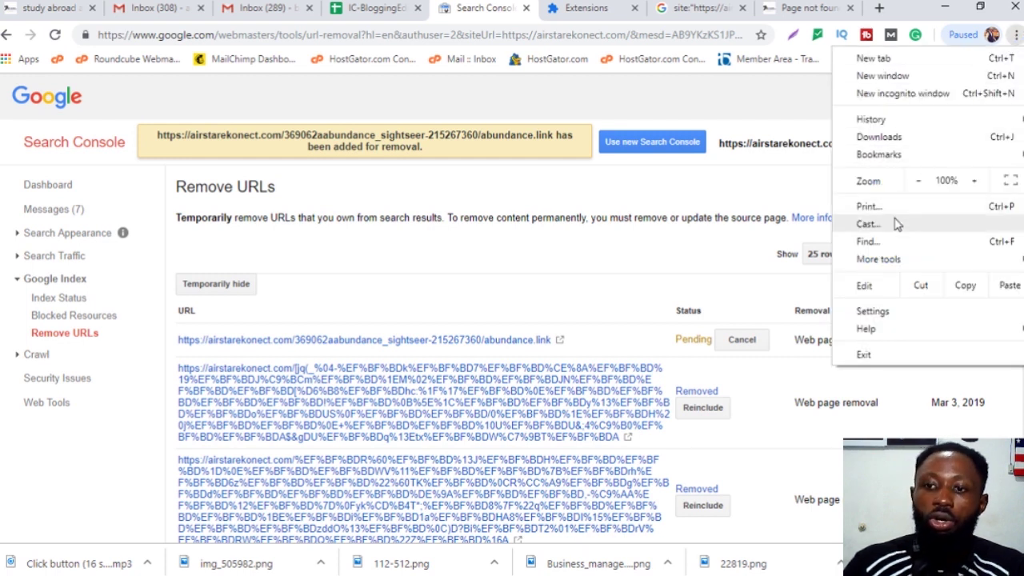
left_click(910, 264)
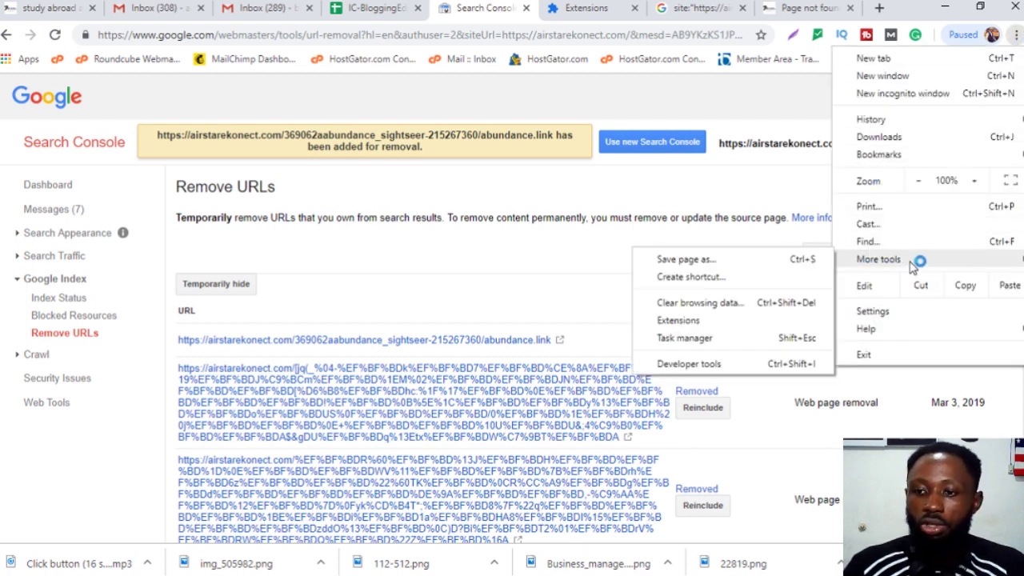
left_click(678, 322)
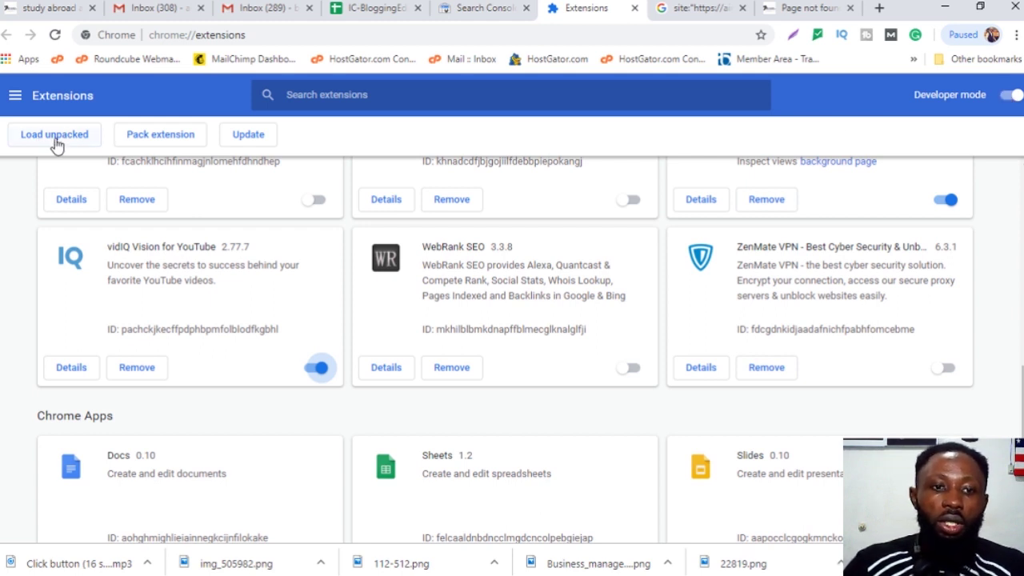
left_click(56, 141)
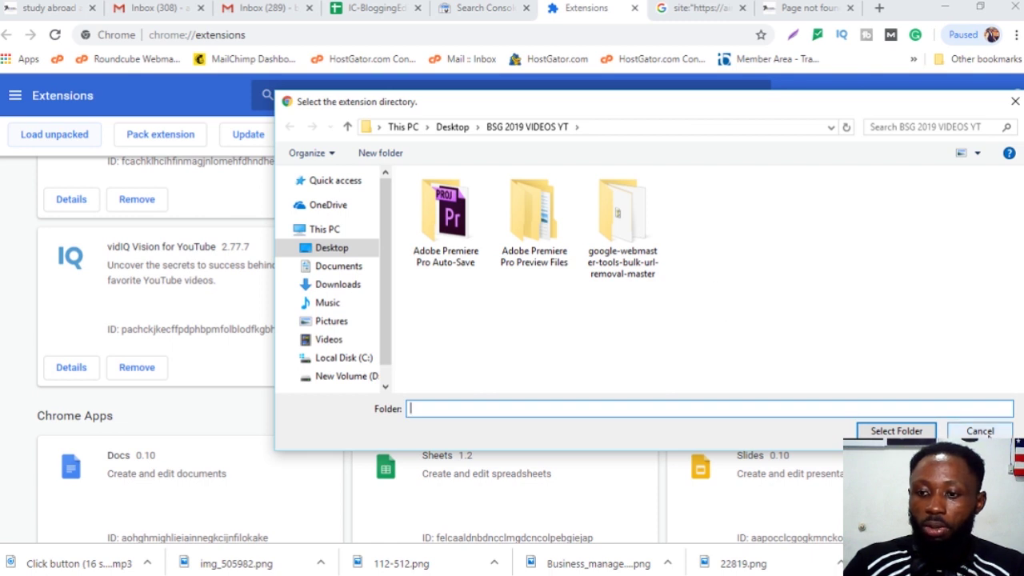
left_click(980, 431)
Enable the WebMaster Tools - Bulk URL removal extension in Chrome
scroll(946, 406, "up", 10)
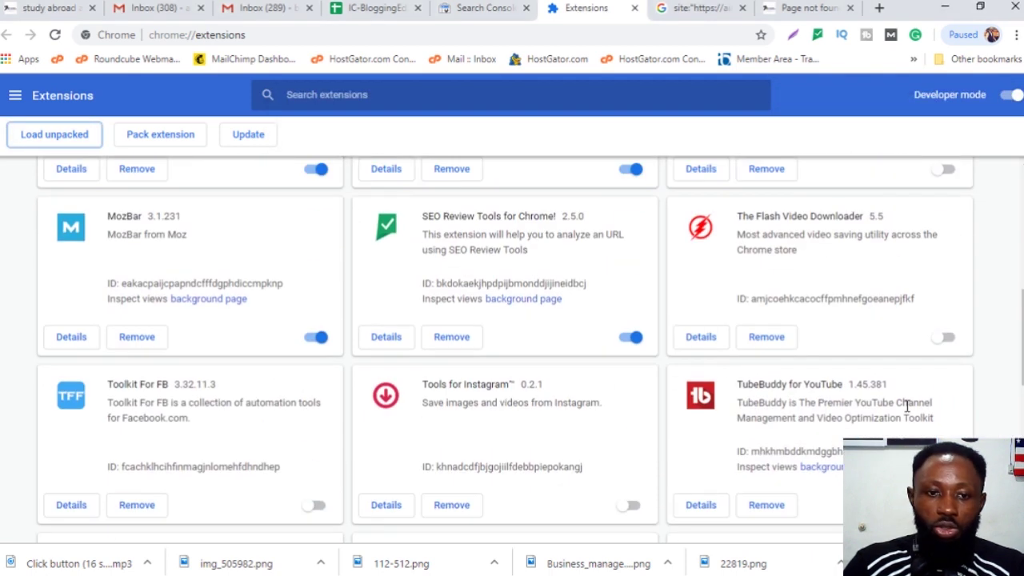
scroll(905, 406, "up", 3)
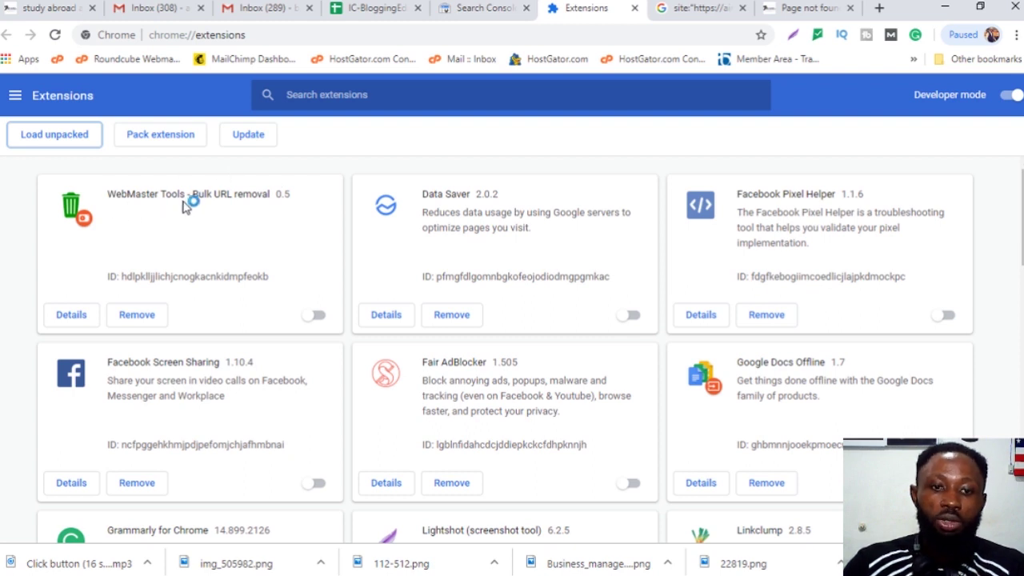
left_click(320, 317)
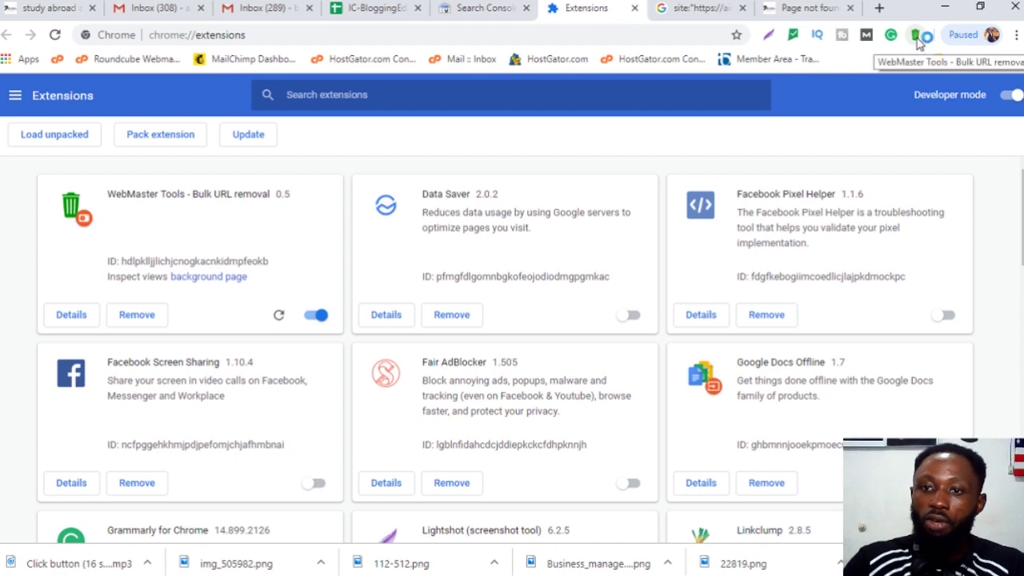
left_click(917, 39)
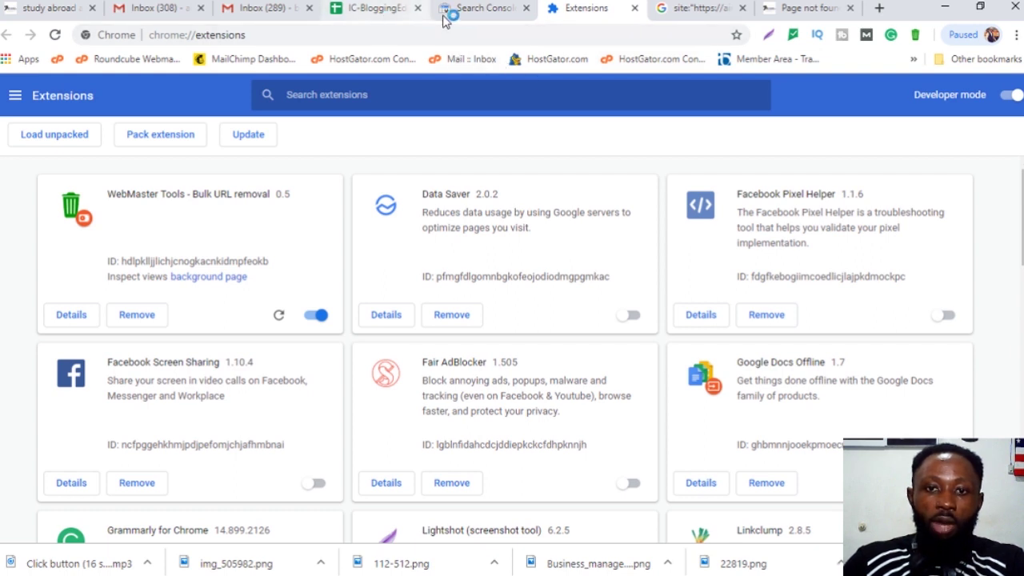
On the Remove URLs page, upload the airstarekonect.com Performance 2019-03-03 file from Downloads for bulk removal from search results and cache
left_click(473, 17)
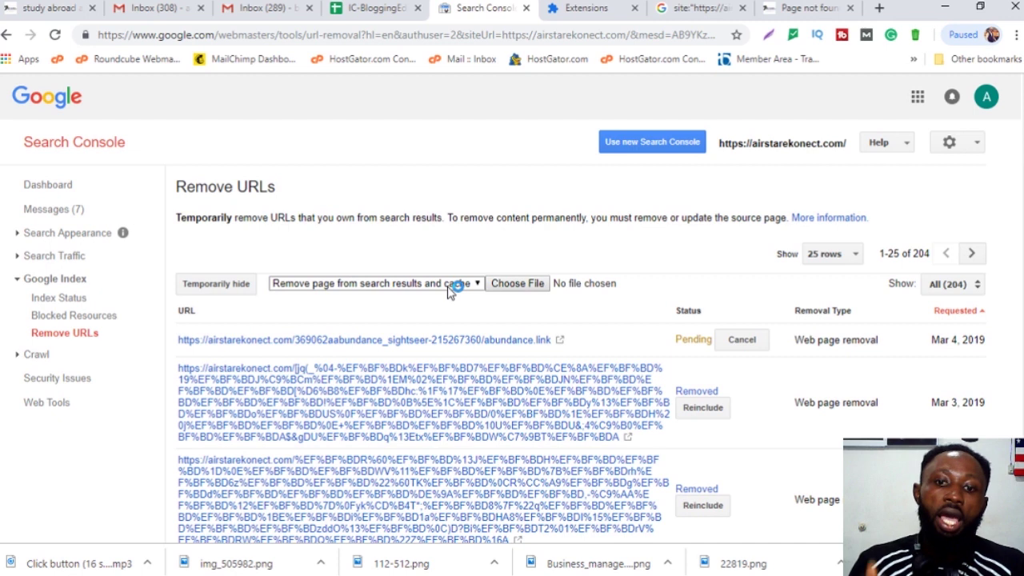
left_click(526, 285)
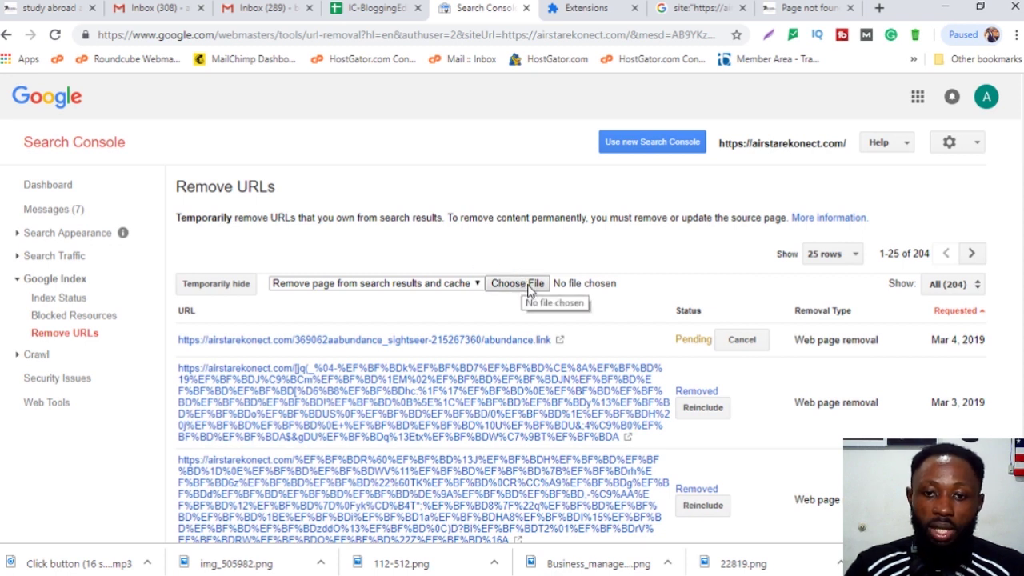
left_click(525, 287)
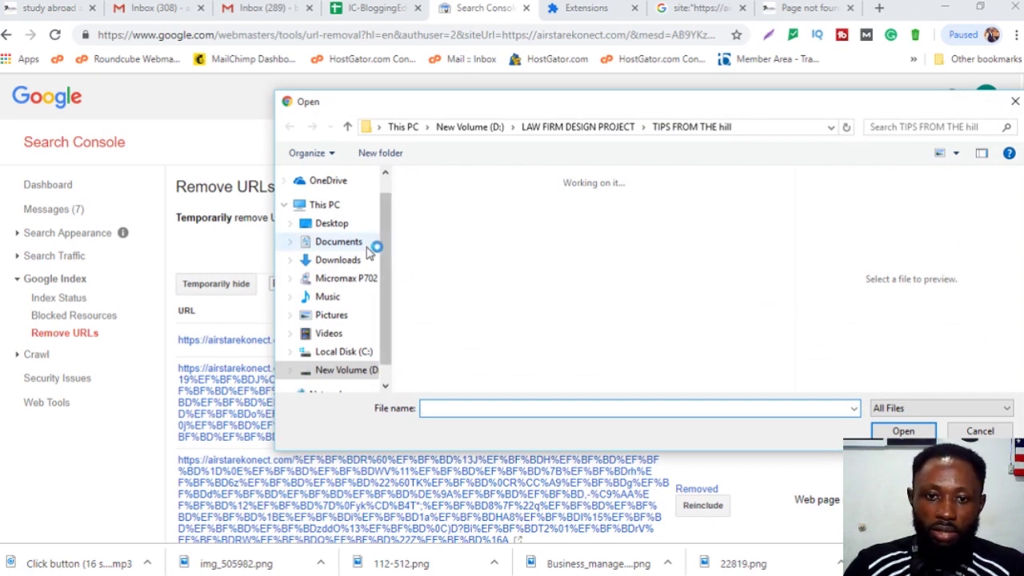
left_click(354, 266)
scroll(599, 314, "down", 5)
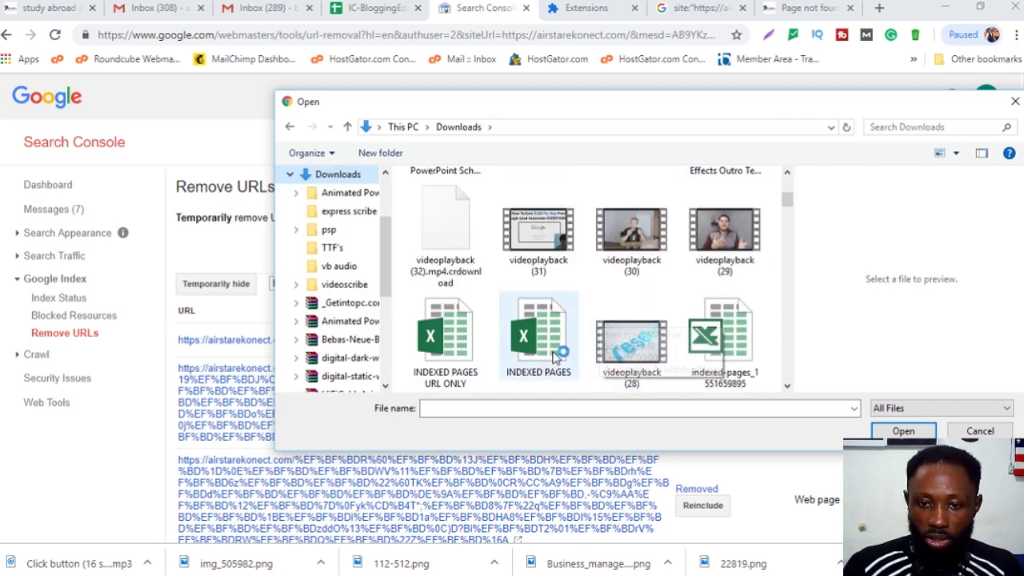
scroll(604, 328, "down", 2)
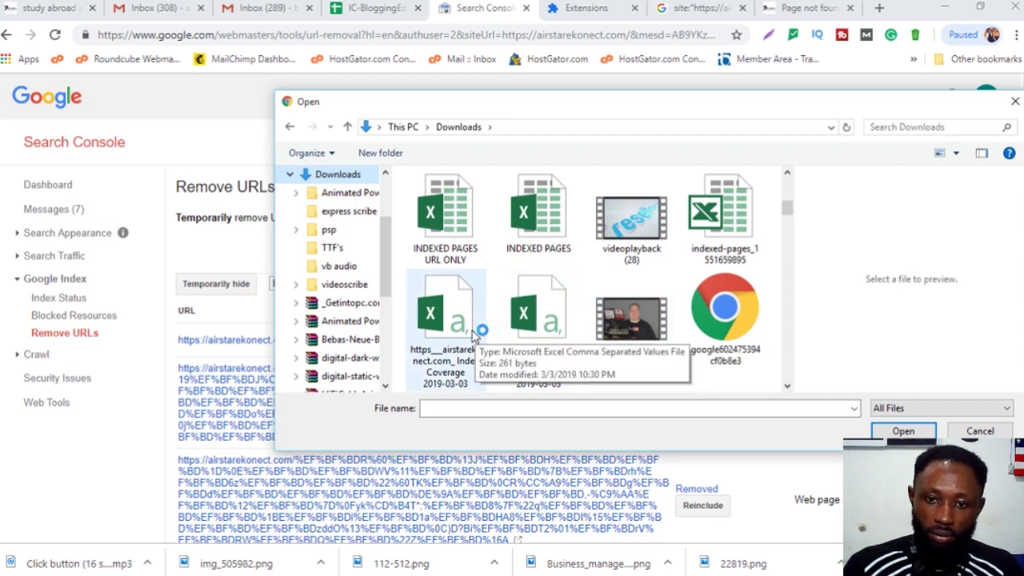
left_click(541, 316)
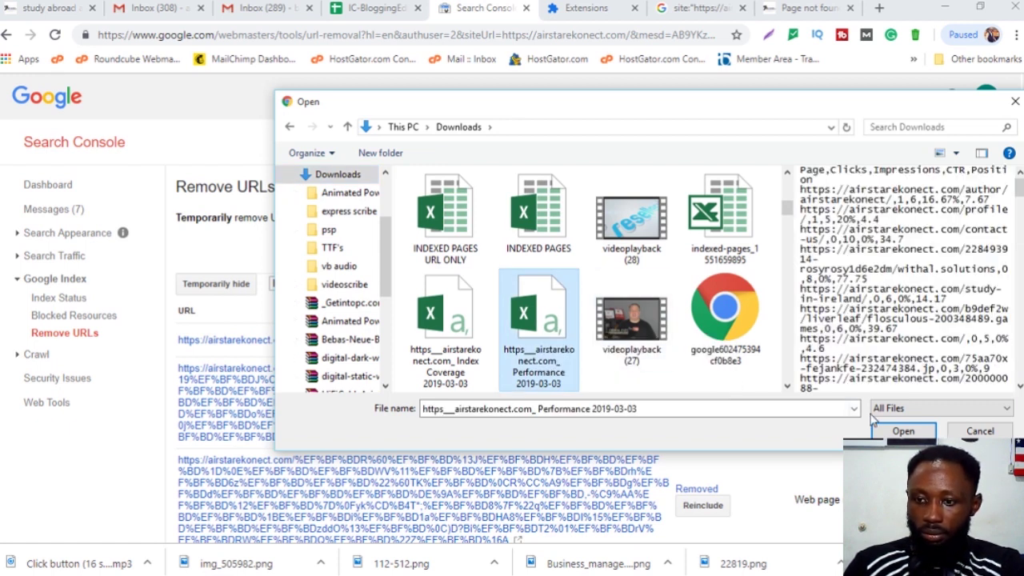
left_click(903, 432)
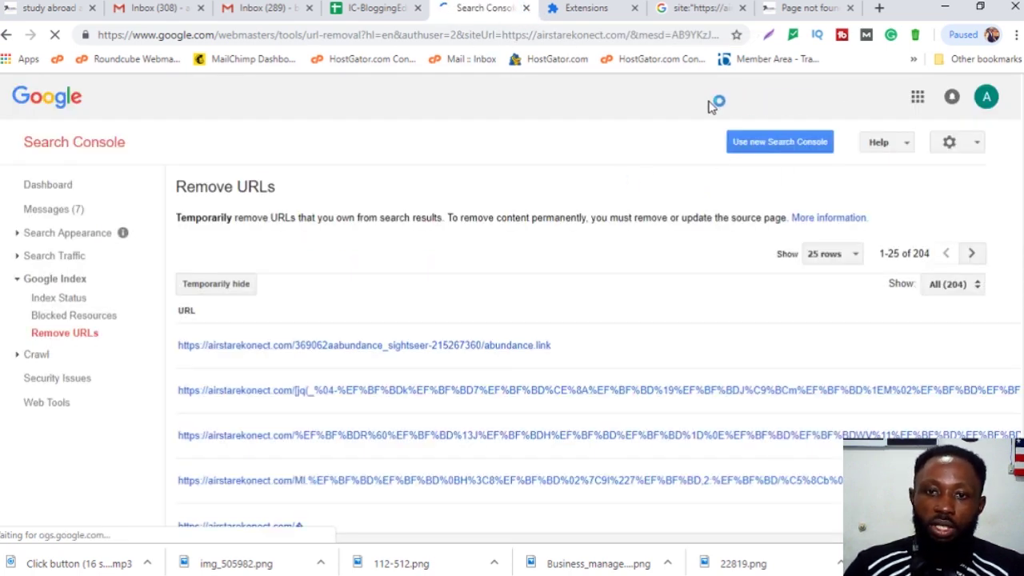
Return to the Extensions page and disable the WebMaster Tools - Bulk URL removal extension
left_click(812, 9)
left_click(593, 8)
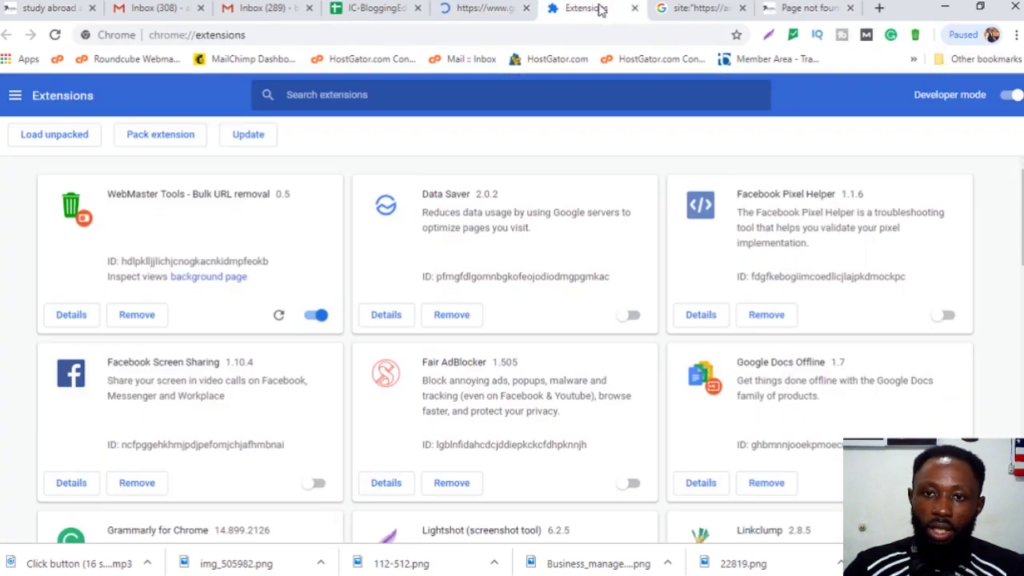
left_click(312, 317)
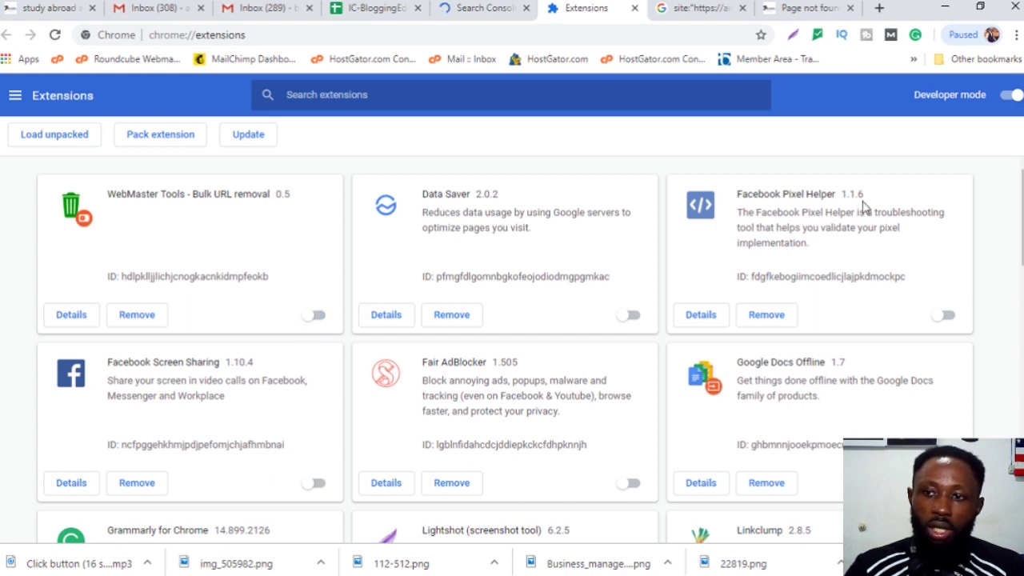
Turn off Developer mode for Chrome extensions and switch airstarekonect.com's Remove URLs page over to the new Search Console
left_click(1011, 97)
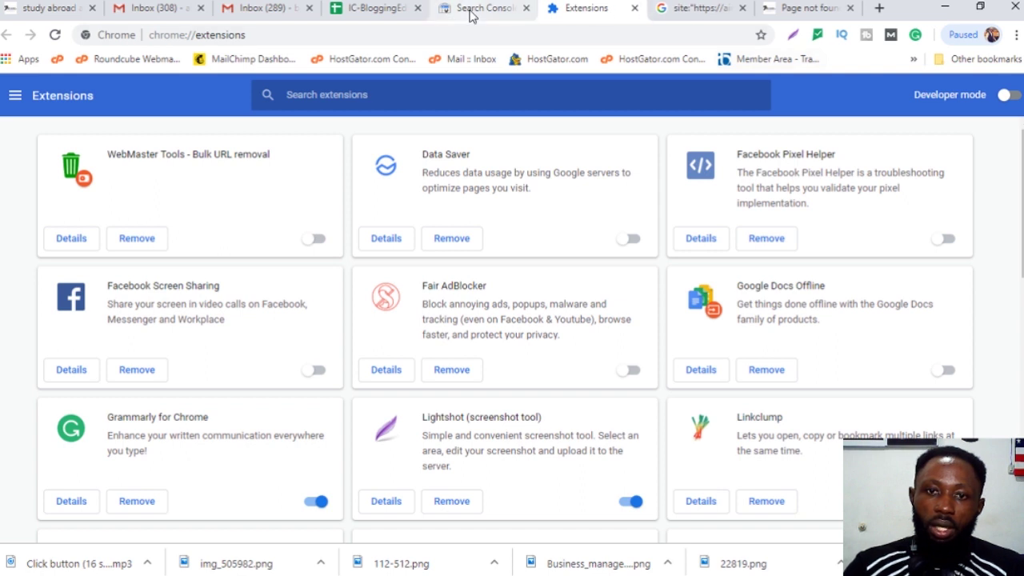
left_click(470, 16)
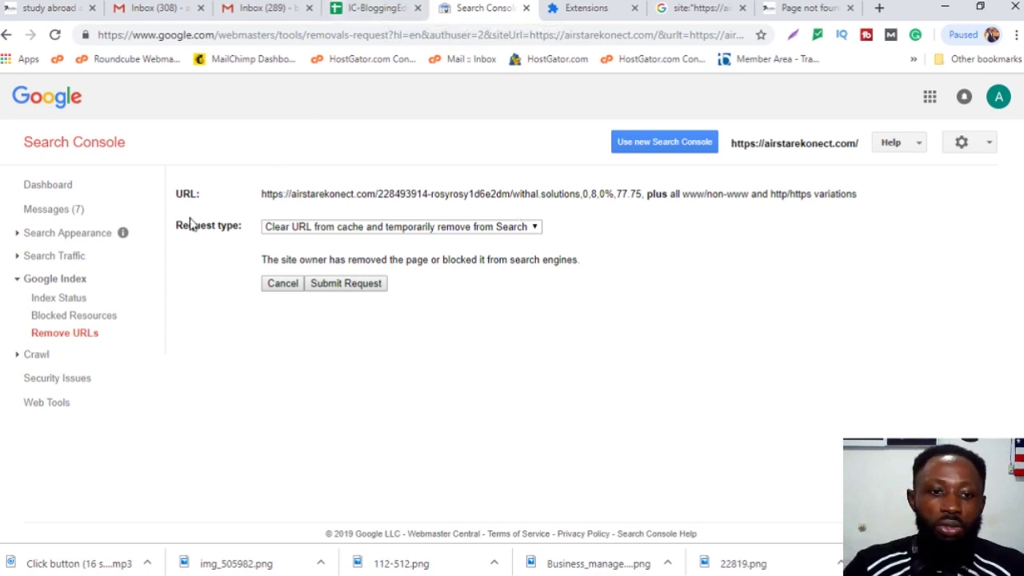
left_click(659, 148)
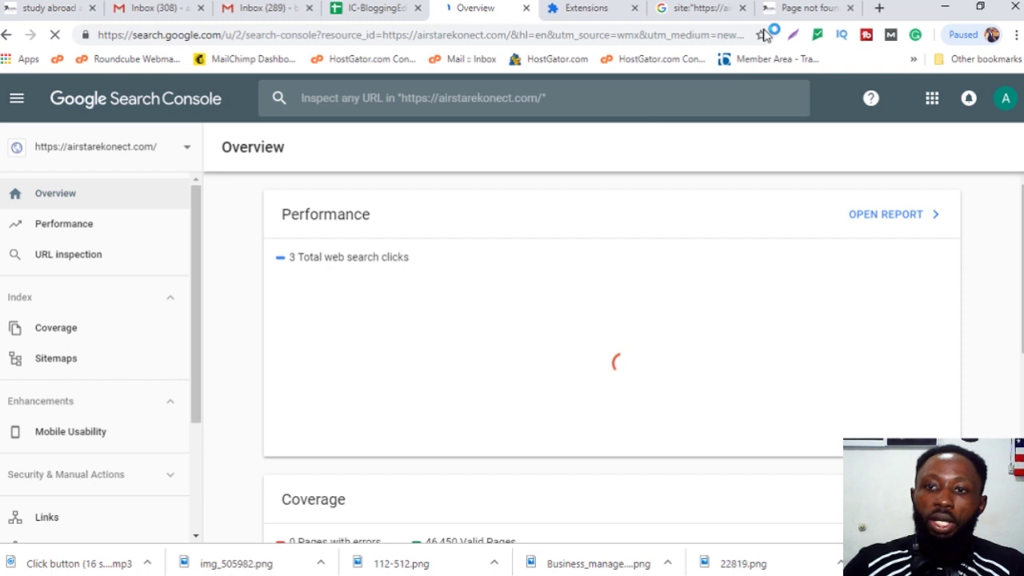
left_click(697, 11)
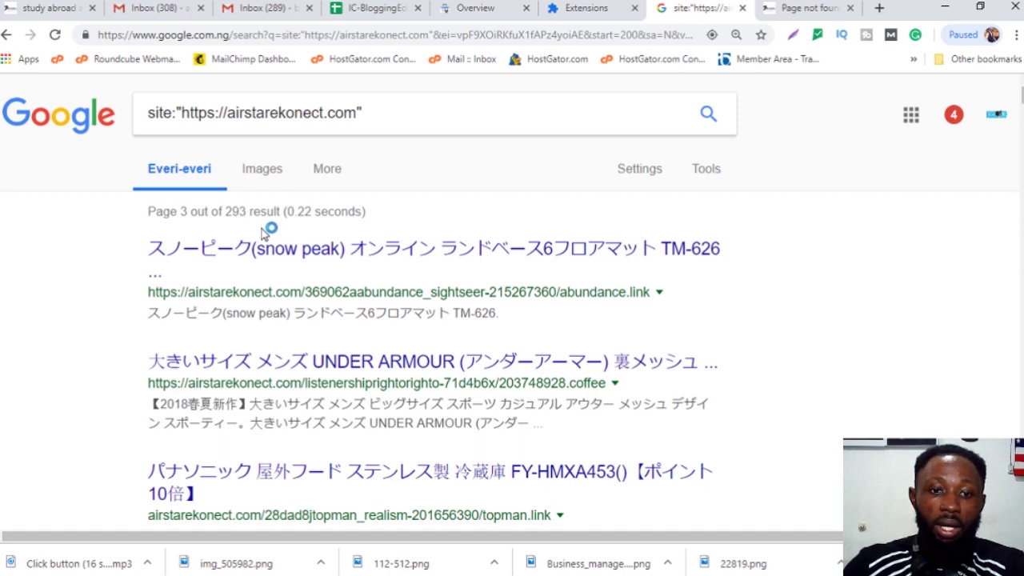
scroll(265, 231, "down", 2)
scroll(266, 233, "up", 2)
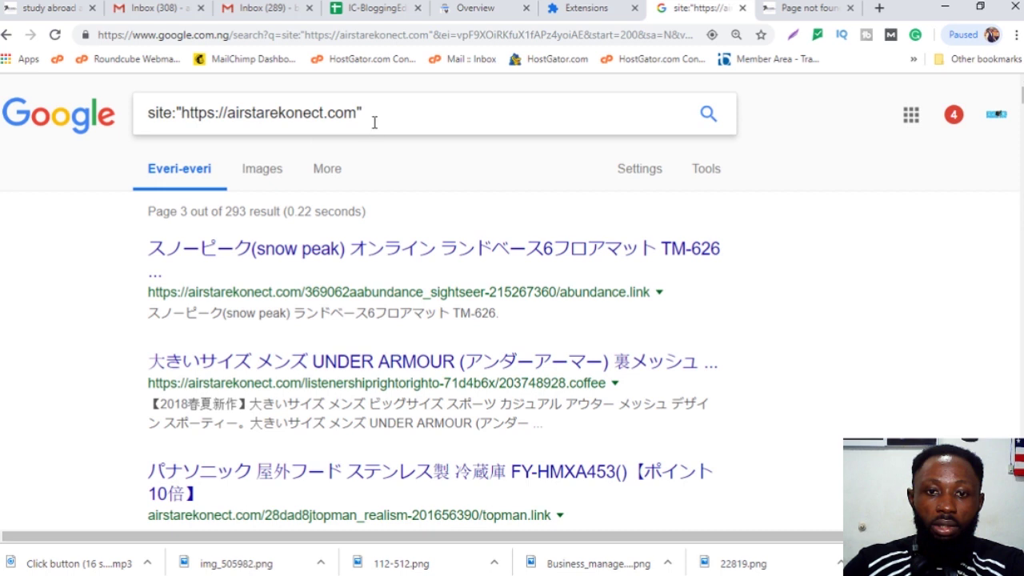
left_click(708, 116)
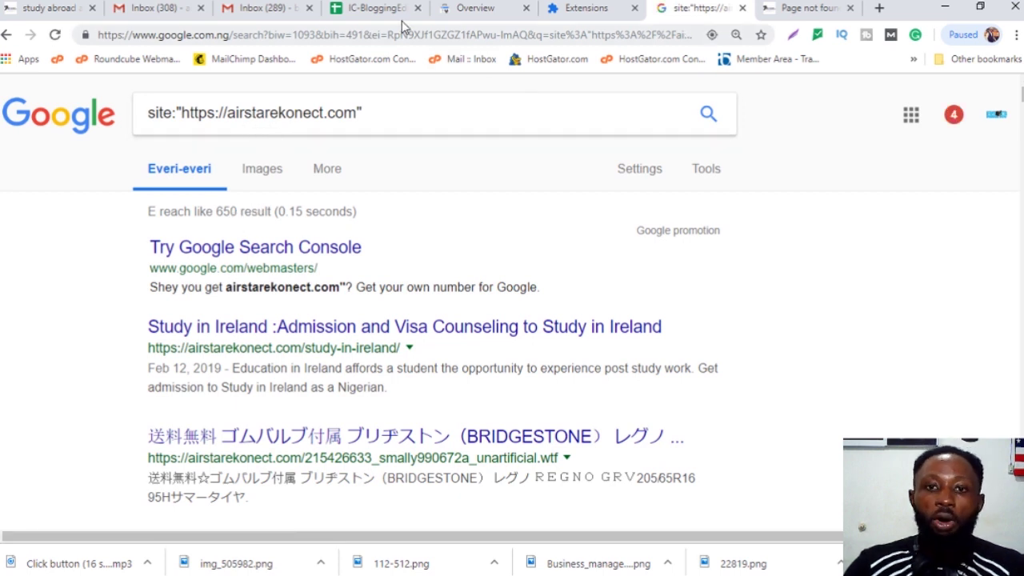
In Search Console, open the Performance report's breakdown by pages and examine the listed airstarekonect.com URLs
left_click(472, 20)
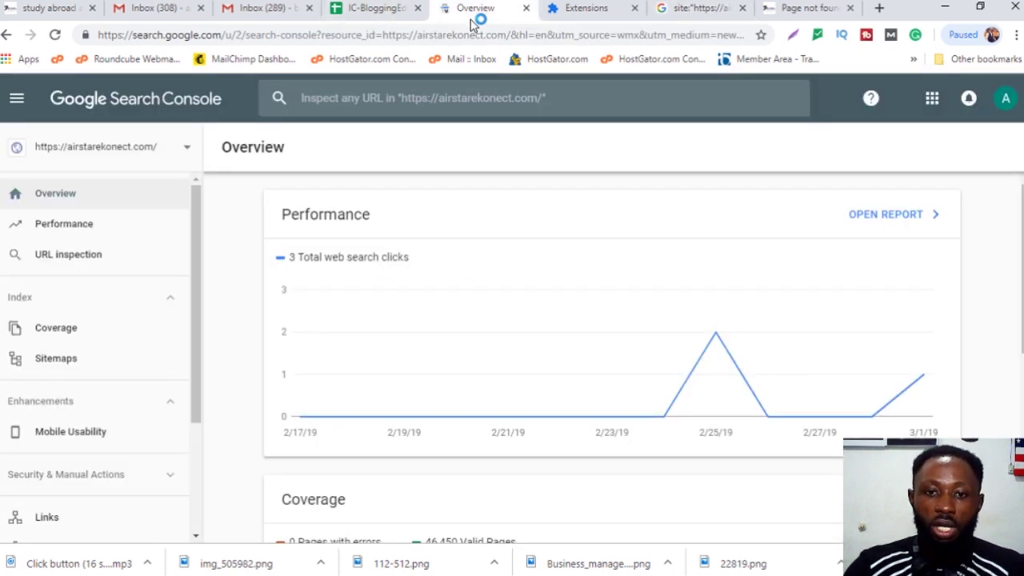
scroll(441, 388, "down", 1)
left_click(76, 225)
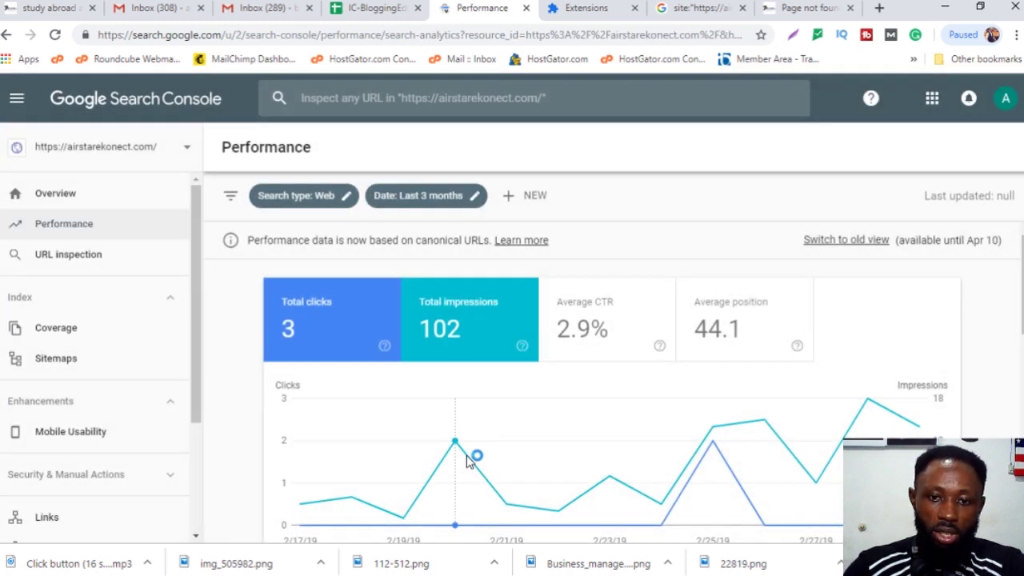
scroll(468, 464, "down", 4)
left_click(453, 320)
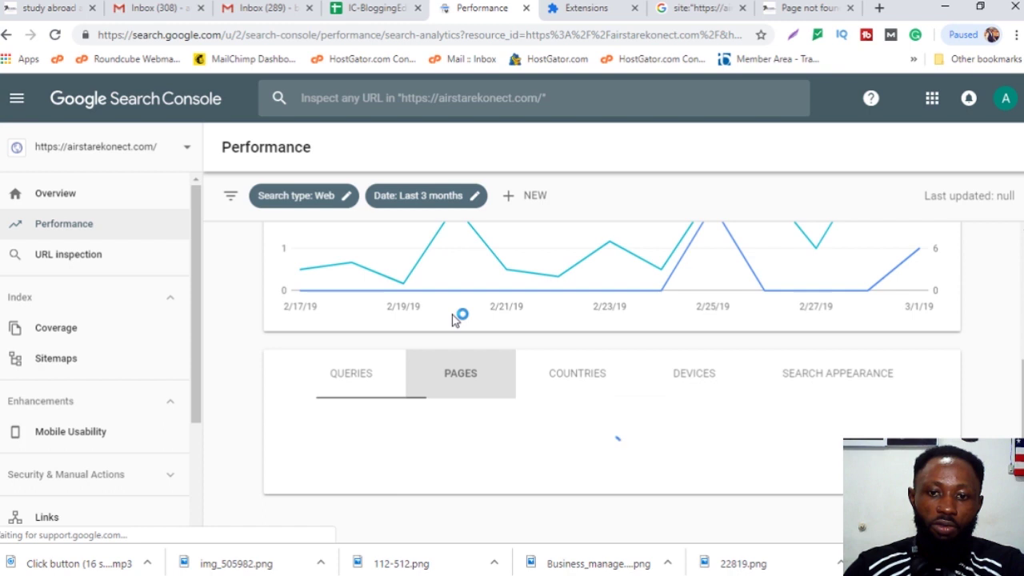
scroll(696, 471, "down", 1)
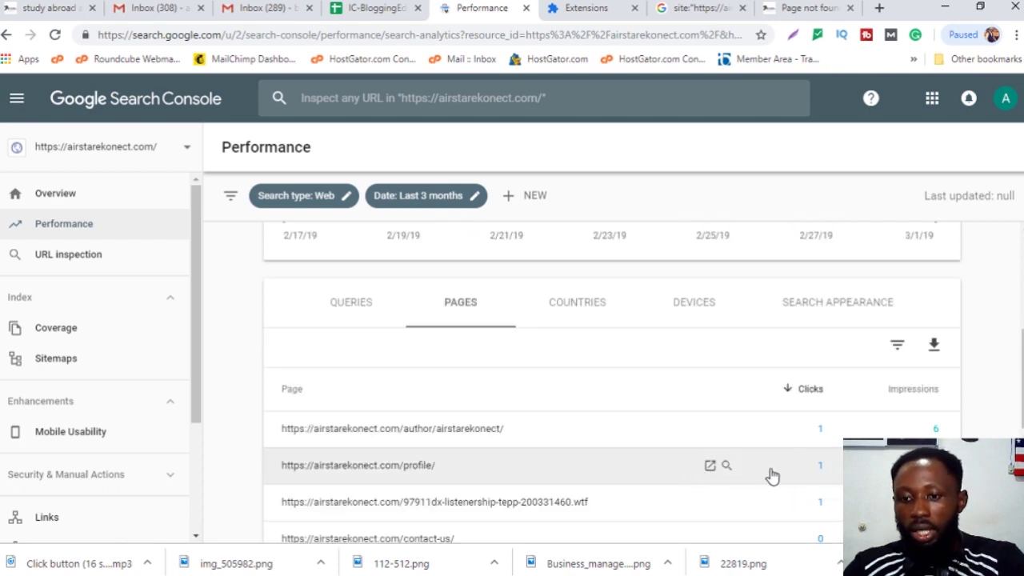
scroll(835, 376, "down", 1)
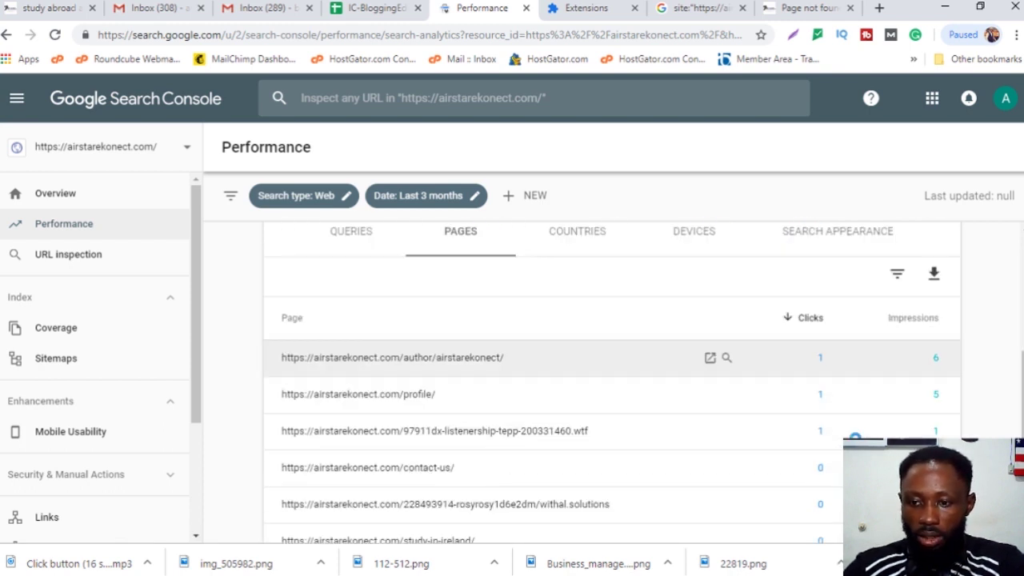
scroll(835, 424, "down", 3)
scroll(612, 373, "down", 1)
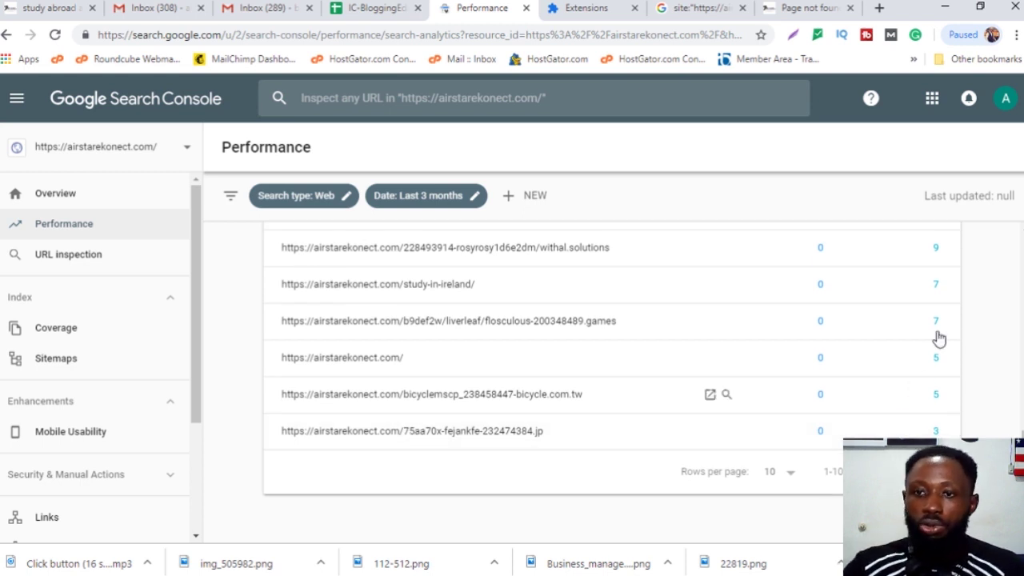
Check the airstarekonect.com spam page in the browser and examine the Japanese spam URLs in the Google site search results
left_click(809, 10)
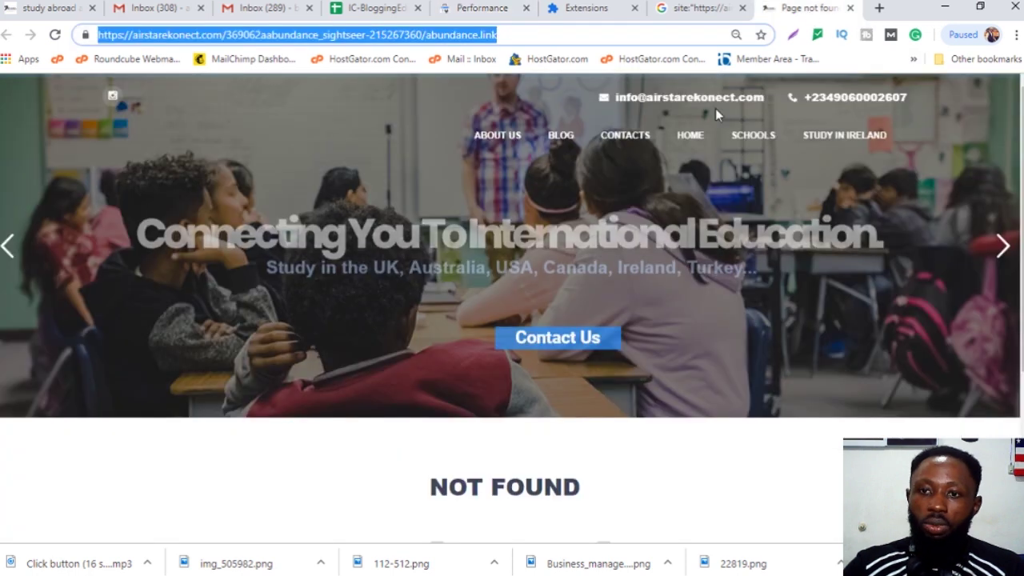
left_click(698, 9)
scroll(523, 327, "down", 3)
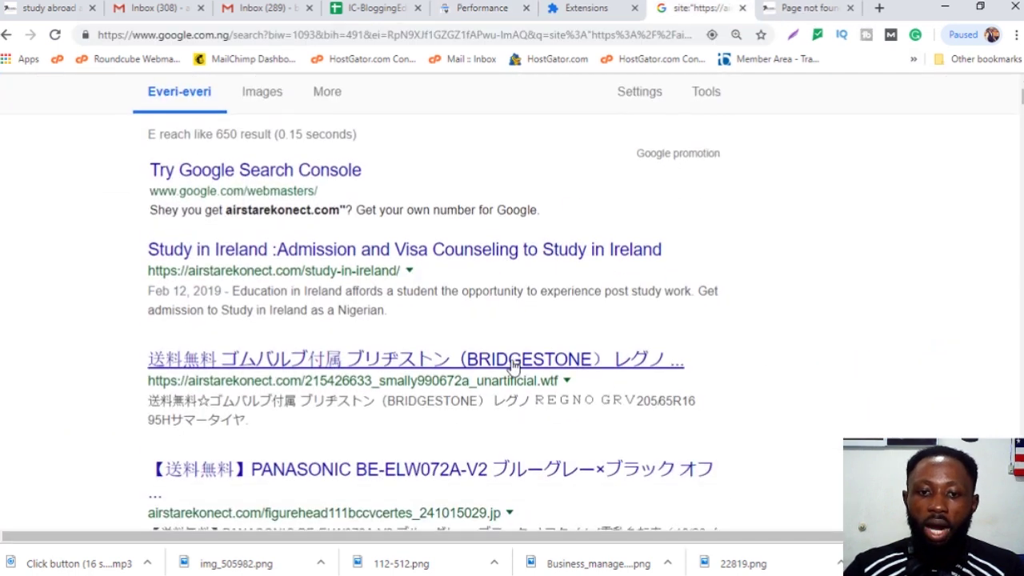
scroll(552, 268, "up", 3)
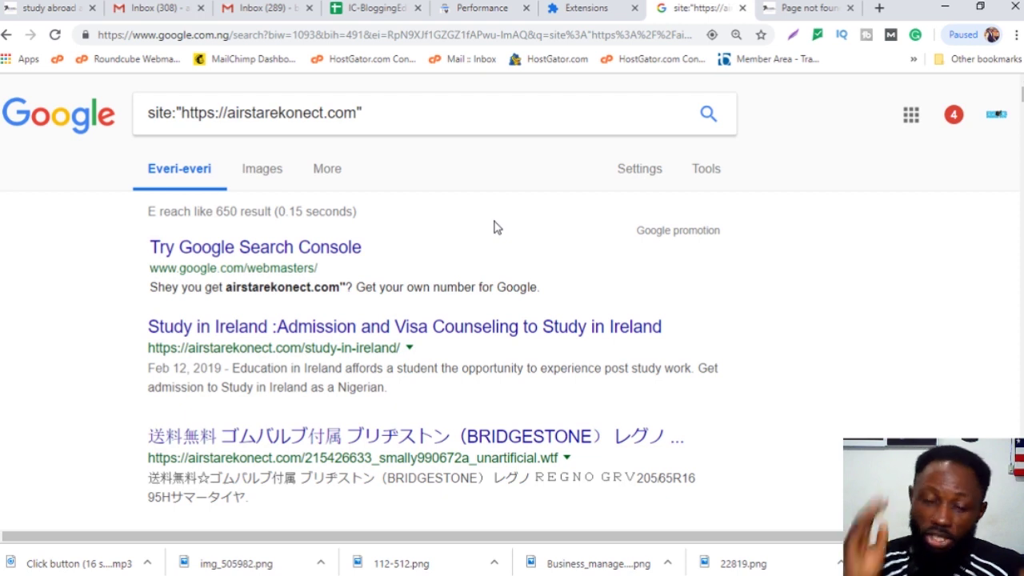
scroll(524, 272, "down", 1)
scroll(524, 272, "down", 5)
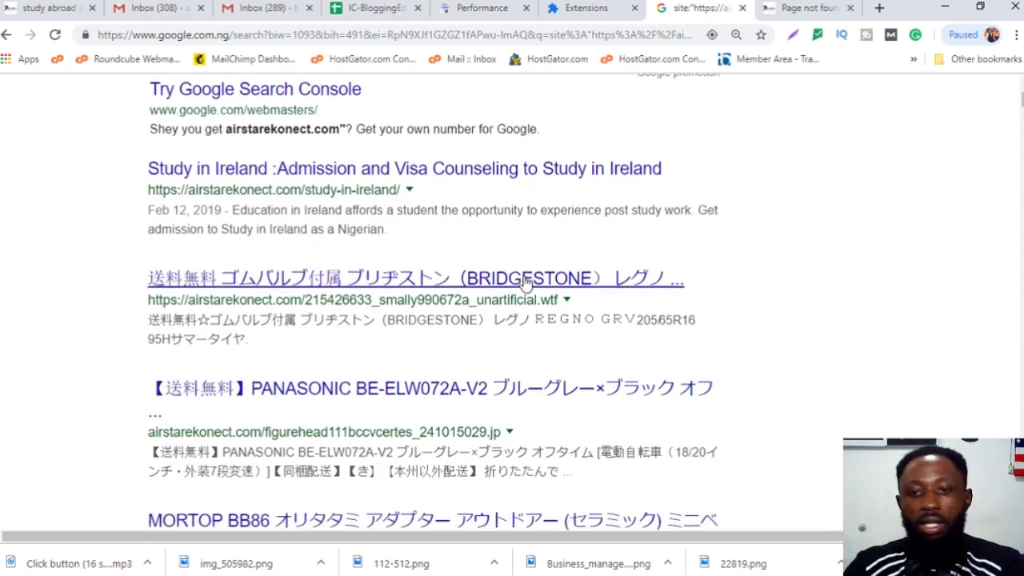
scroll(507, 291, "down", 5)
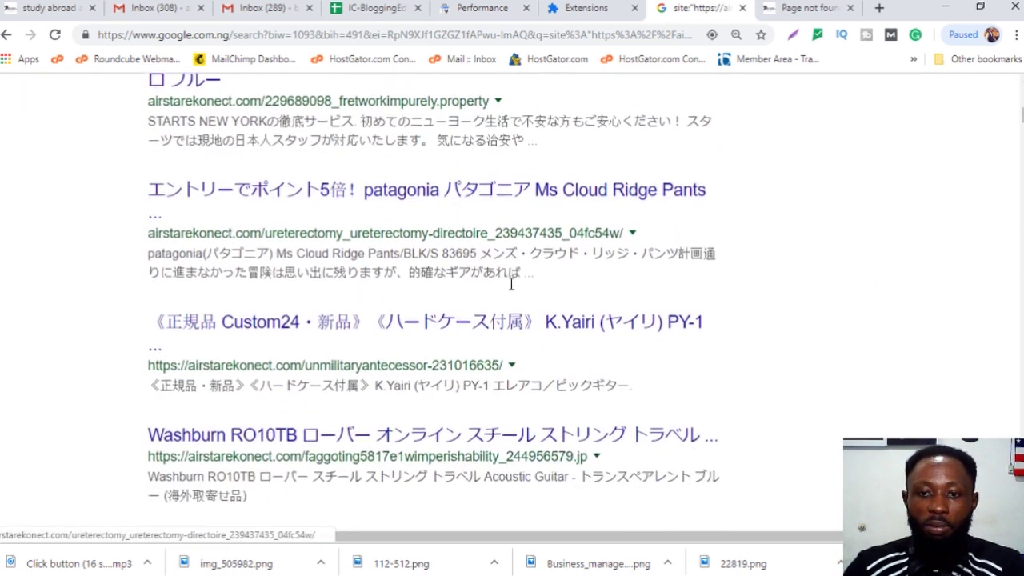
scroll(513, 286, "down", 20)
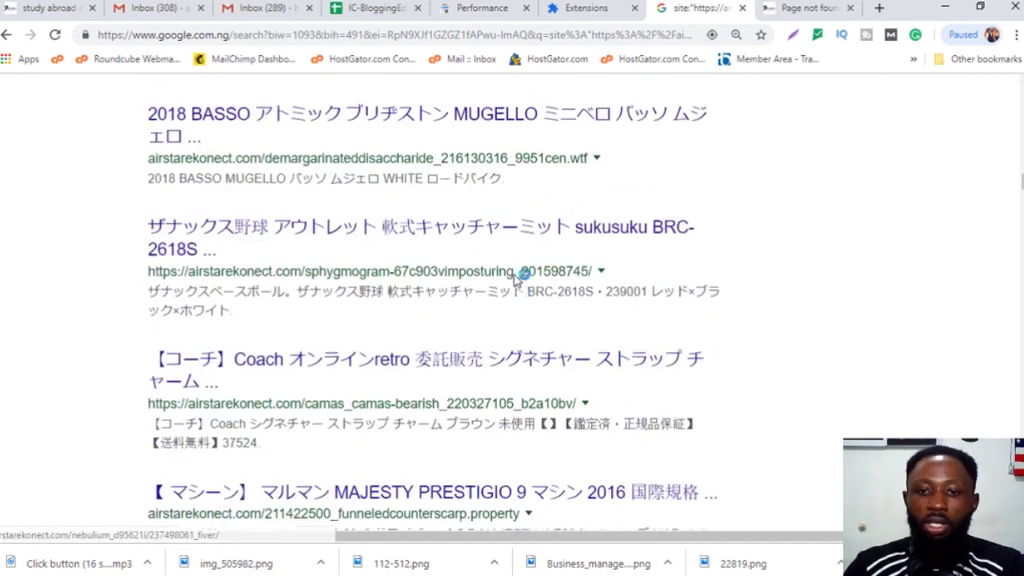
scroll(513, 278, "down", 15)
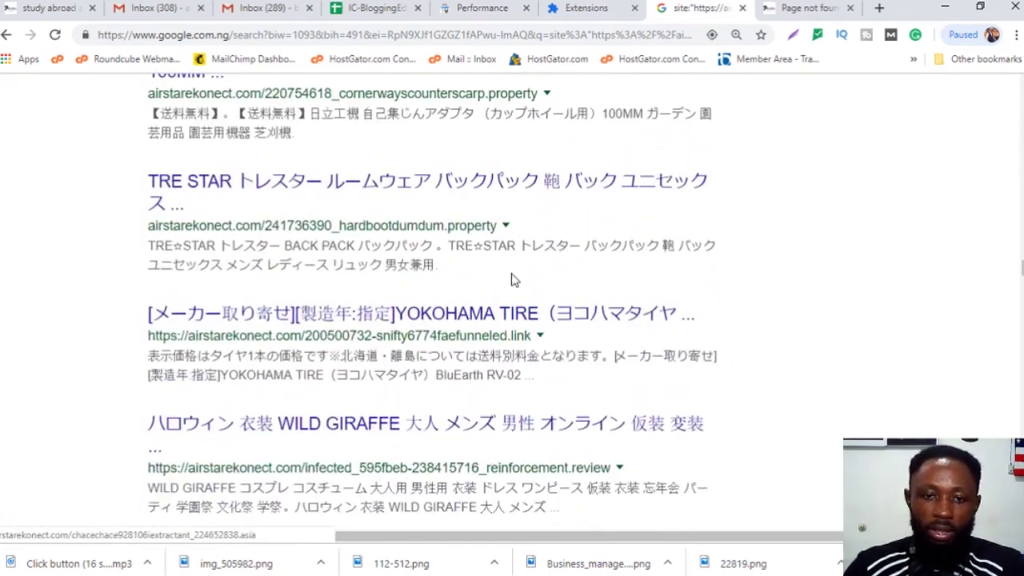
scroll(513, 279, "down", 4)
scroll(513, 278, "down", 20)
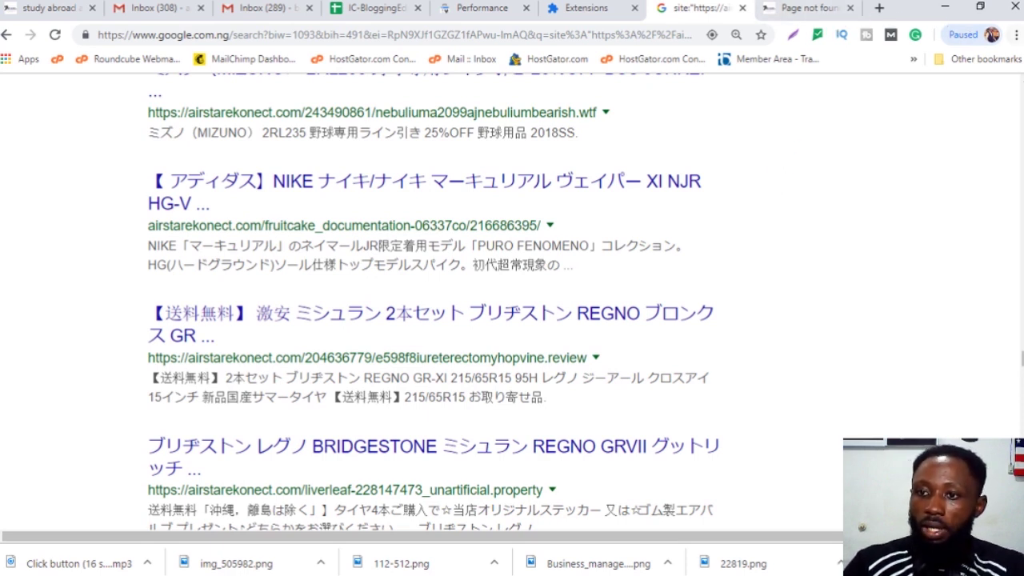
Open Chrome's Extensions page and enable the Linkclump extension
left_click(1017, 37)
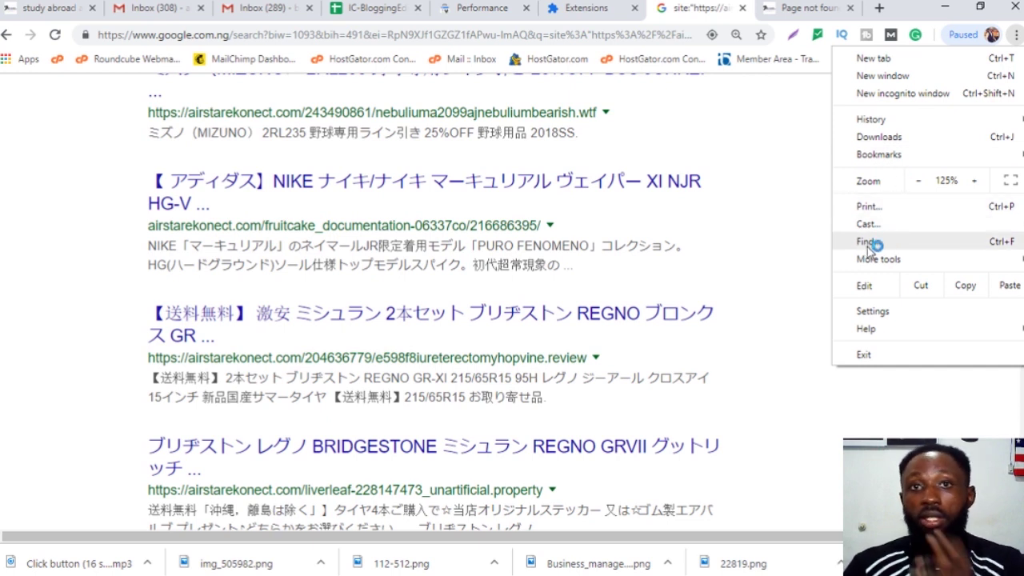
mouse_move(900, 264)
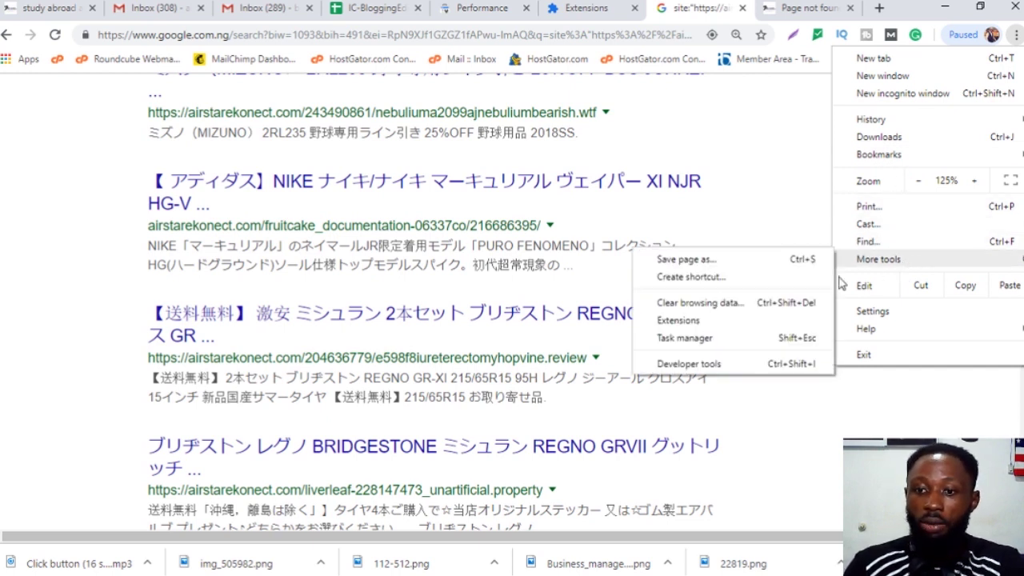
left_click(718, 323)
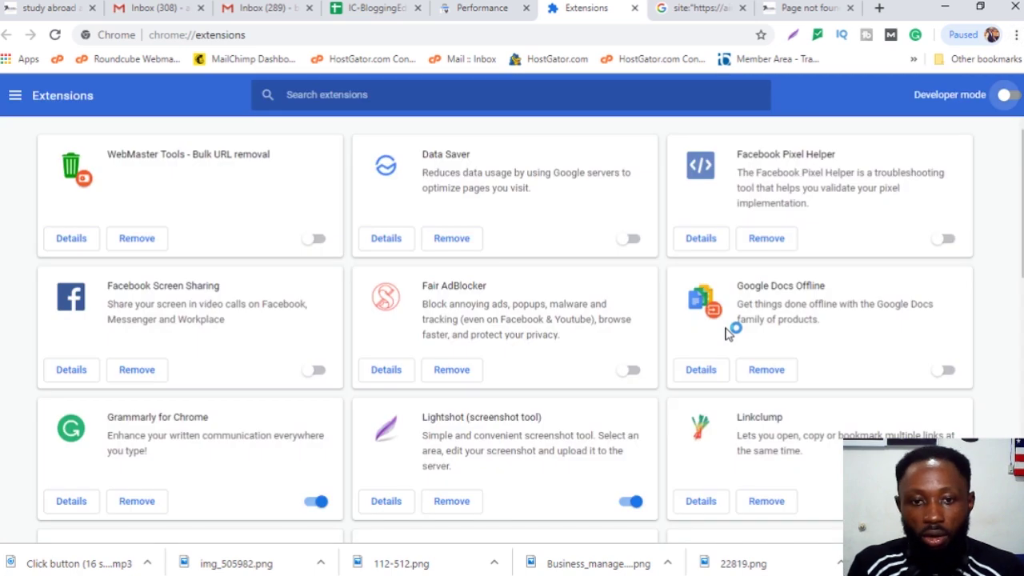
scroll(624, 268, "down", 1)
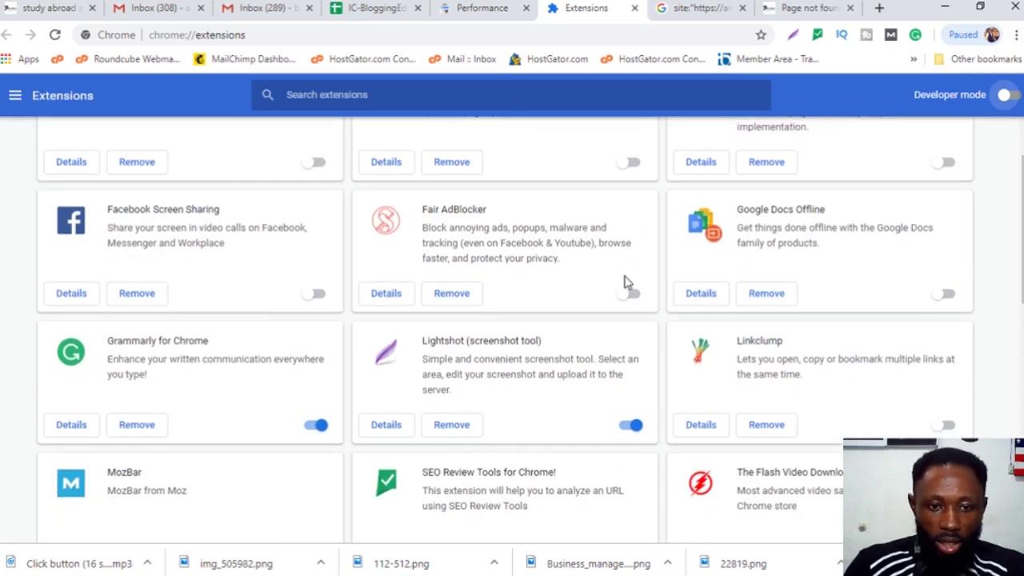
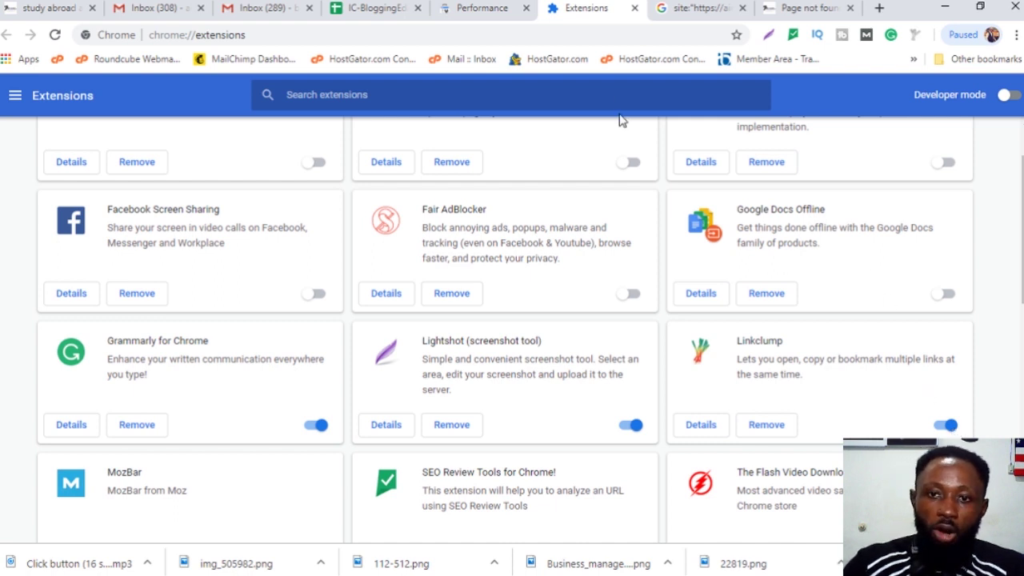
Return to the Google results for airstarekonect.com and open Linkclump's options page
left_click(702, 9)
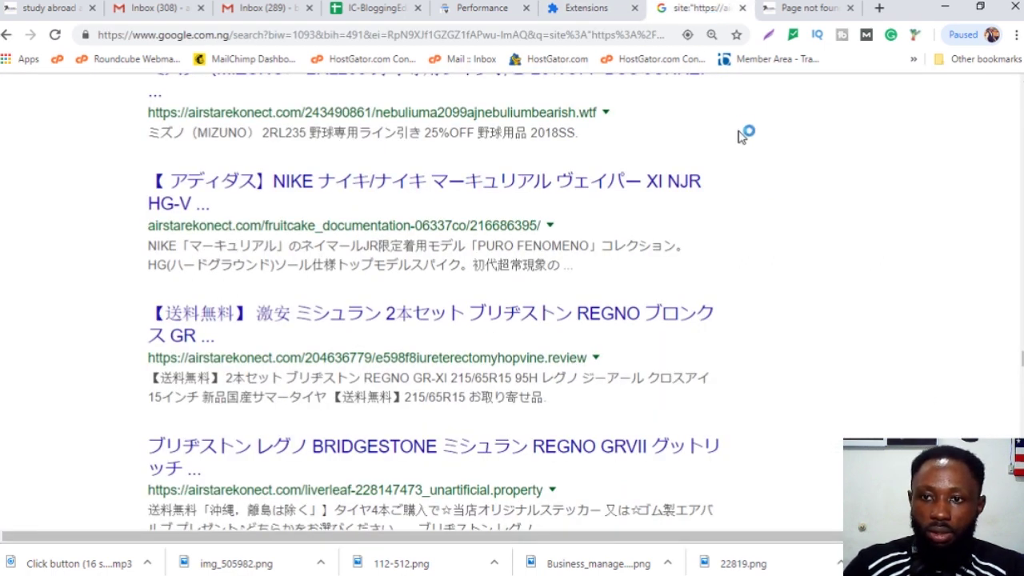
scroll(768, 156, "up", 10)
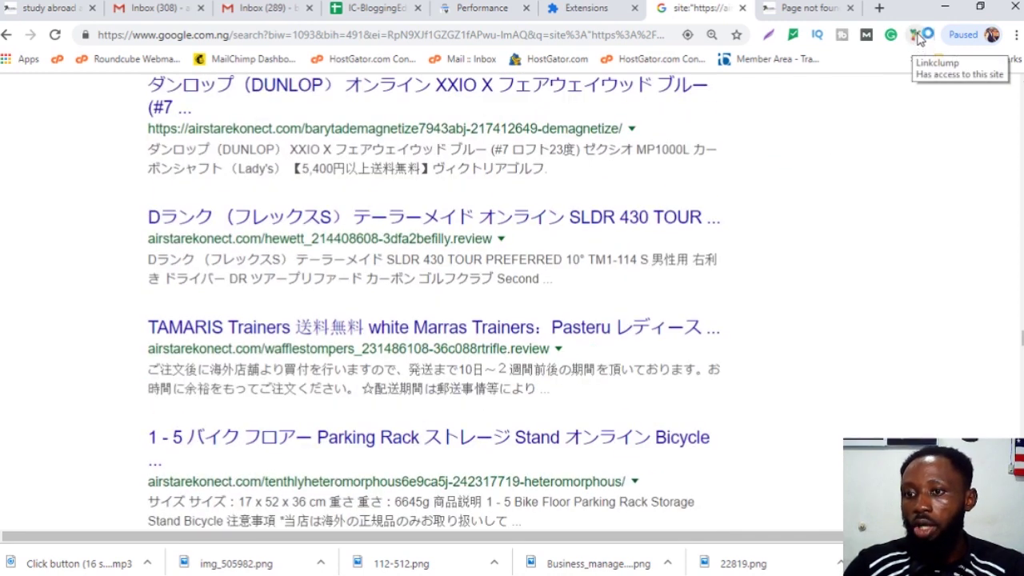
middle_click(897, 178)
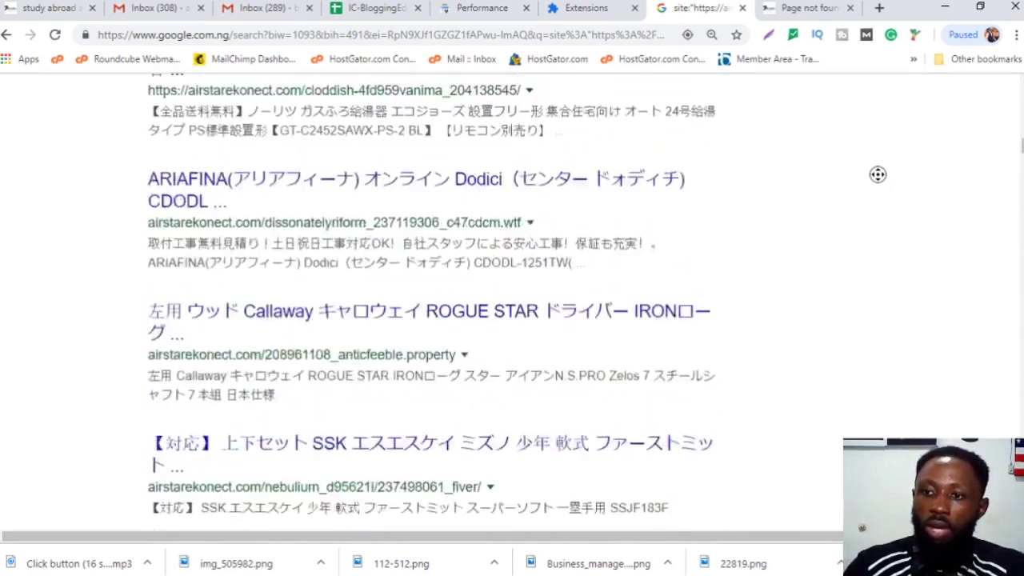
middle_click(601, 369)
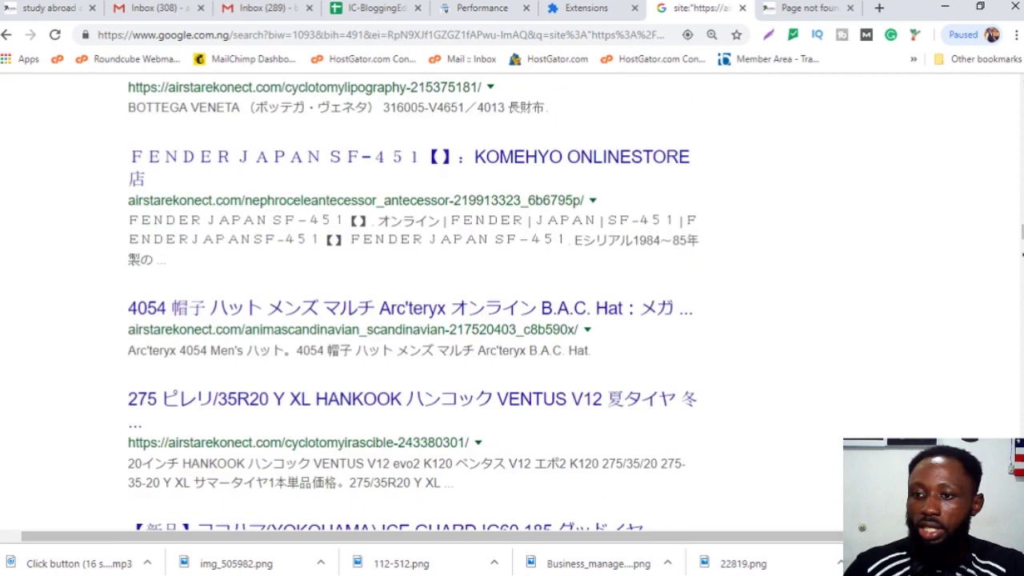
left_click_drag(1021, 240, 1021, 95)
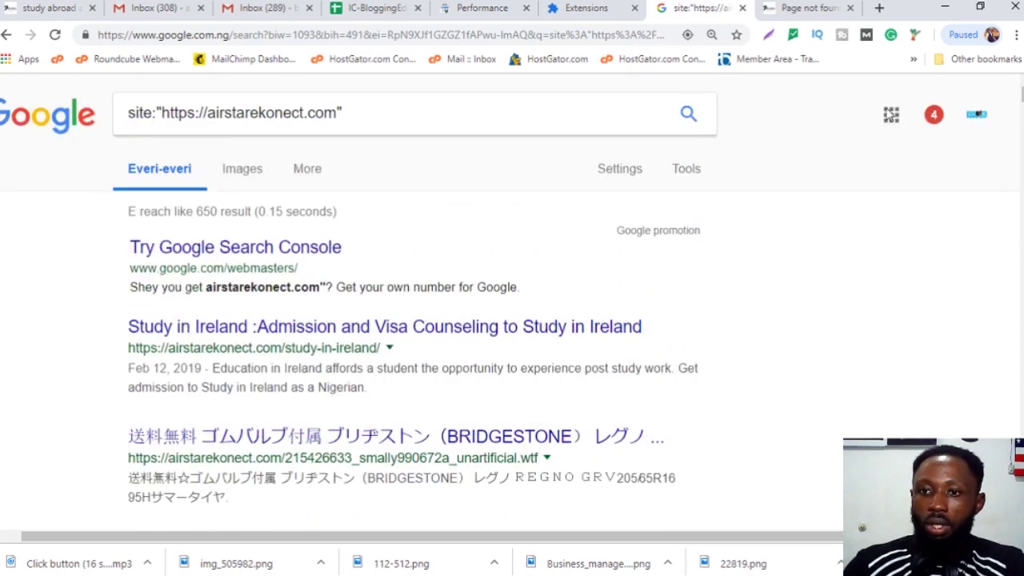
right_click(915, 39)
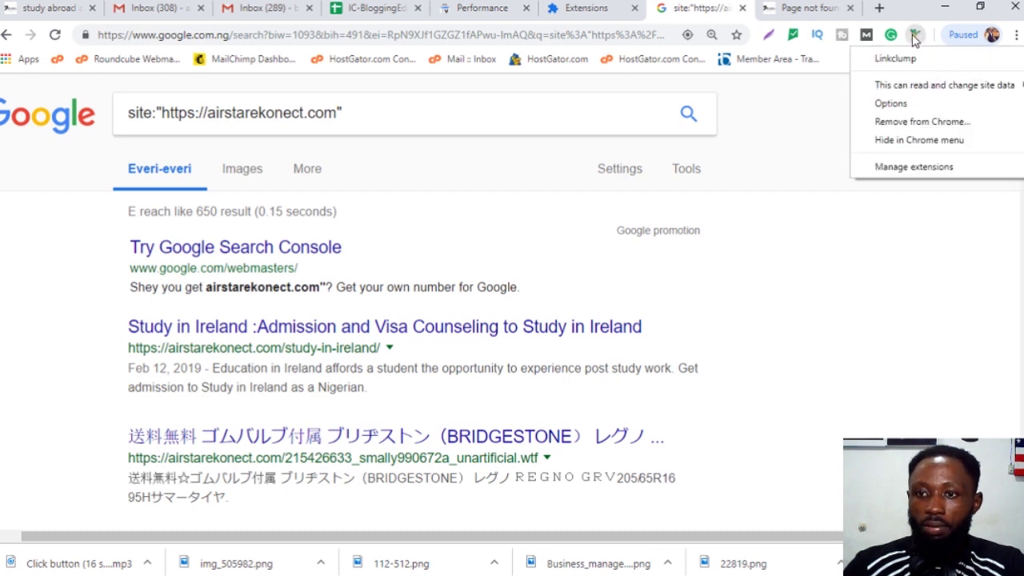
left_click(893, 103)
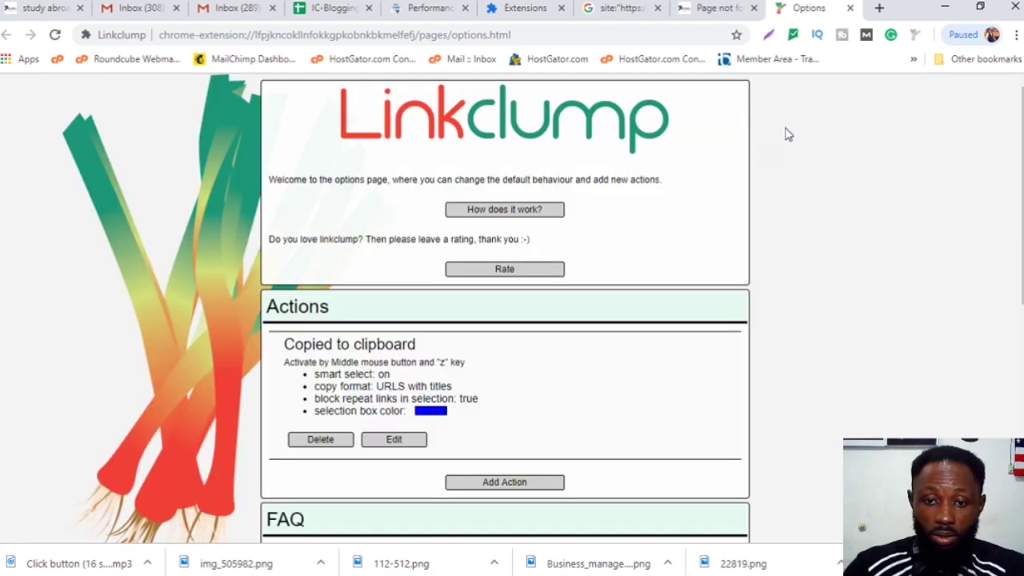
Open Linkclump's copy-to-clipboard action, review its settings, keep Middle as the activation mouse button with the z key, and save the action
left_click(416, 440)
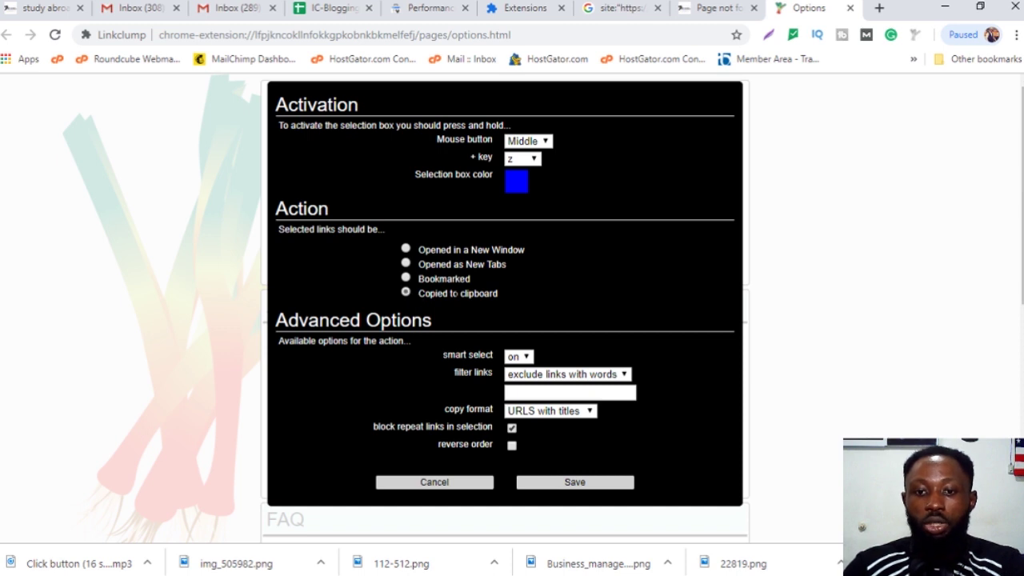
left_click(418, 293)
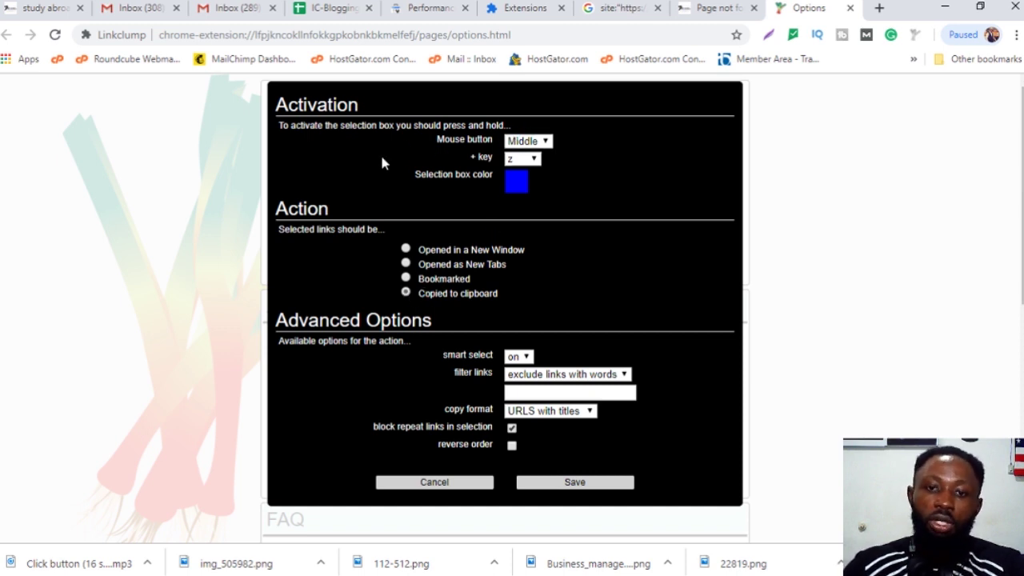
left_click(486, 157)
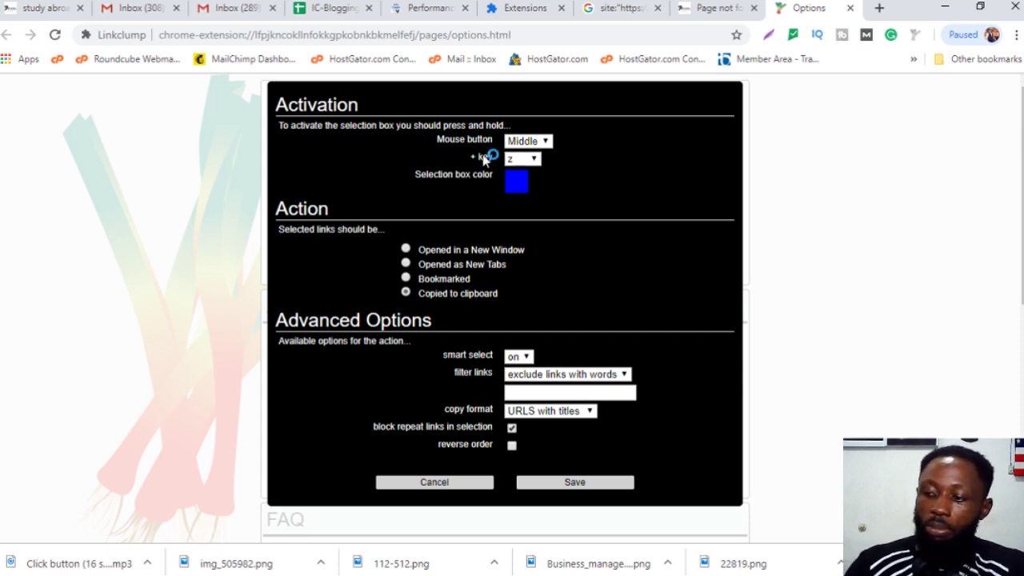
left_click(516, 141)
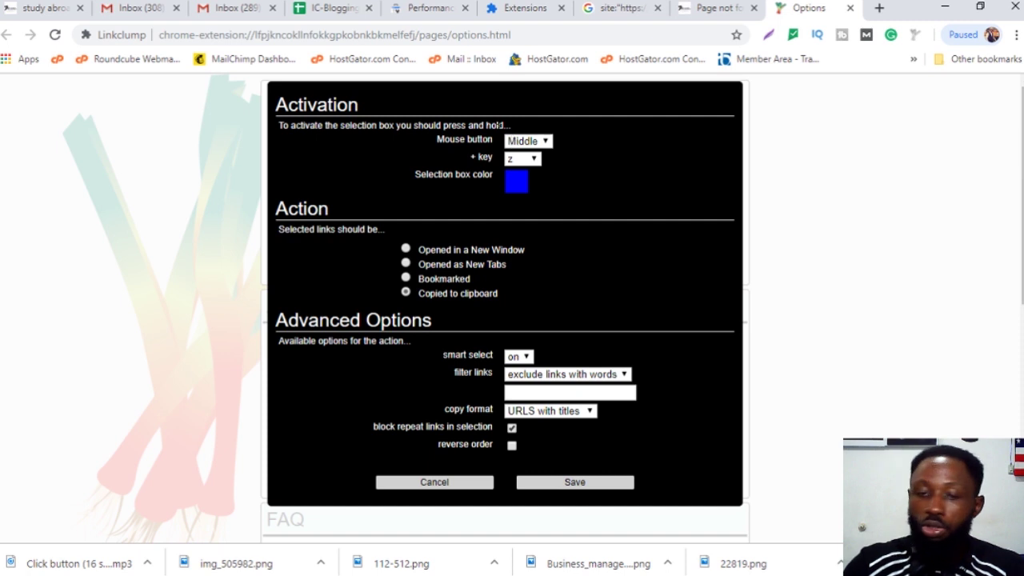
left_click(516, 144)
left_click(512, 144)
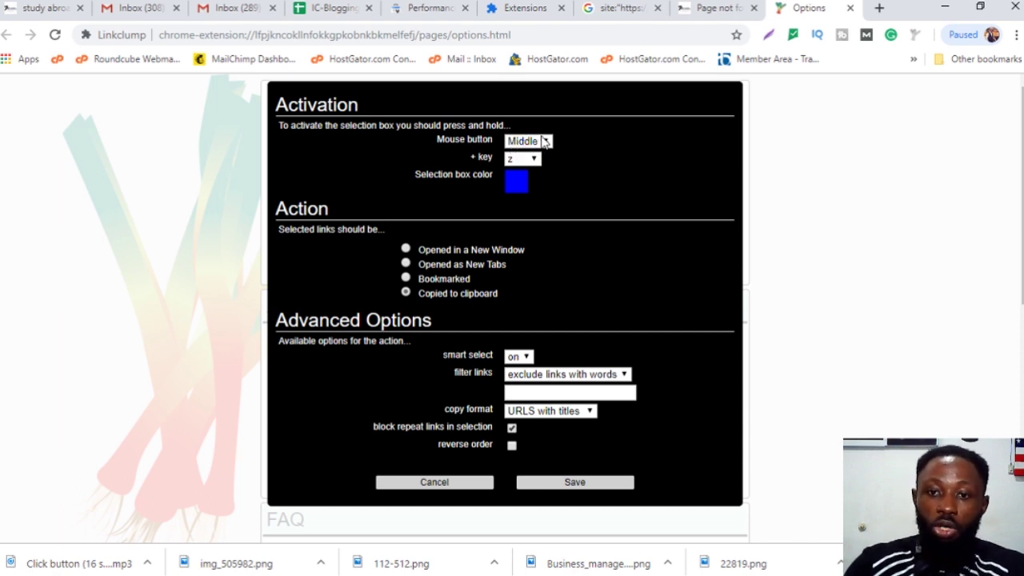
left_click(549, 142)
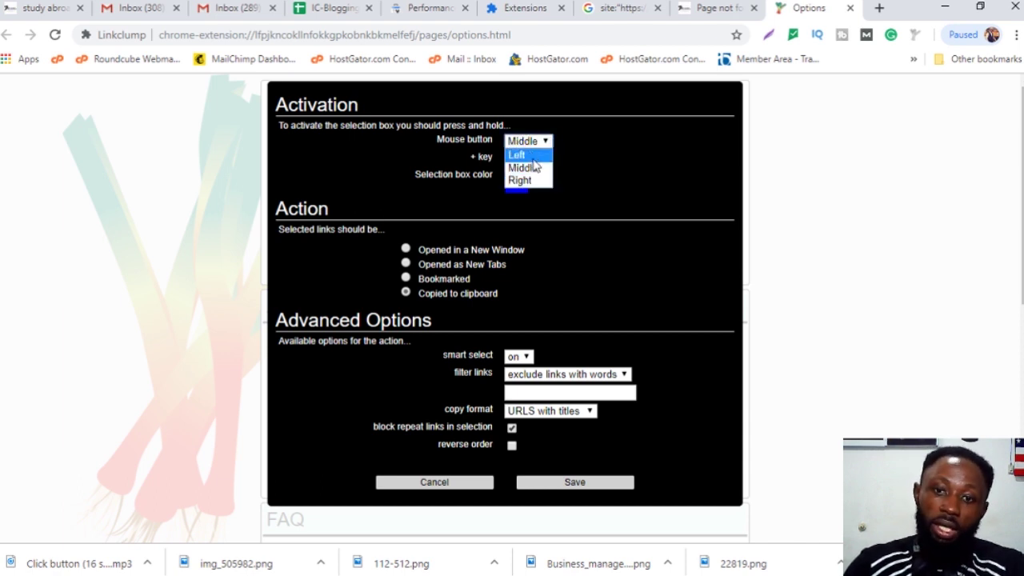
left_click(538, 183)
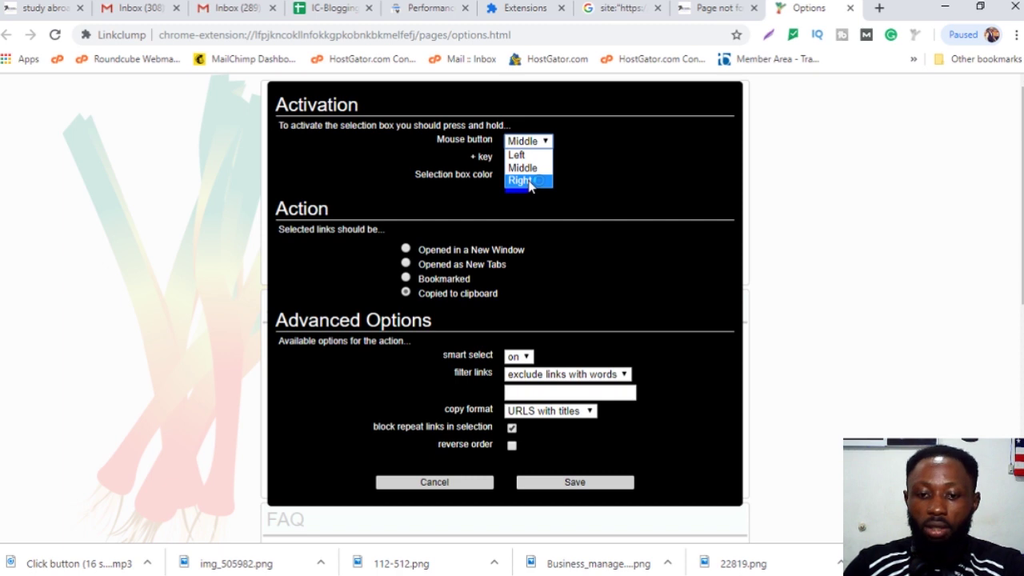
left_click(524, 168)
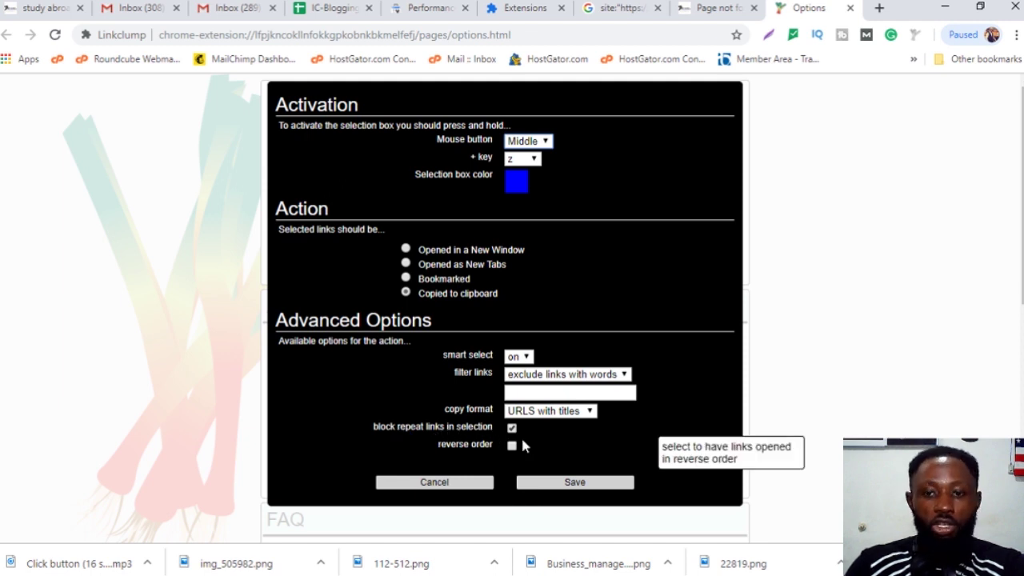
left_click(576, 485)
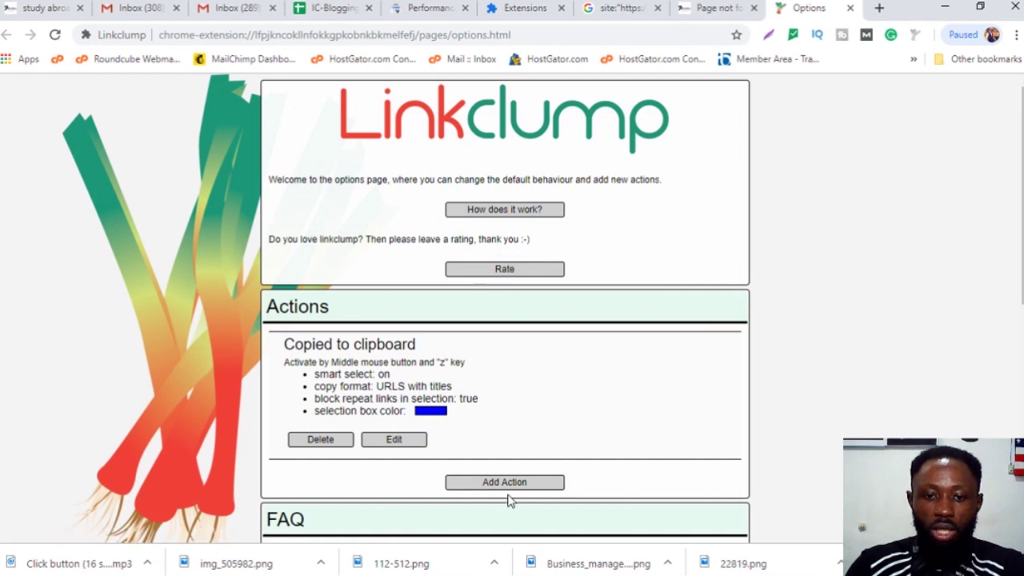
From the blogging calendar spreadsheet, go to the Google Sheets home and create a blank spreadsheet
left_click(621, 9)
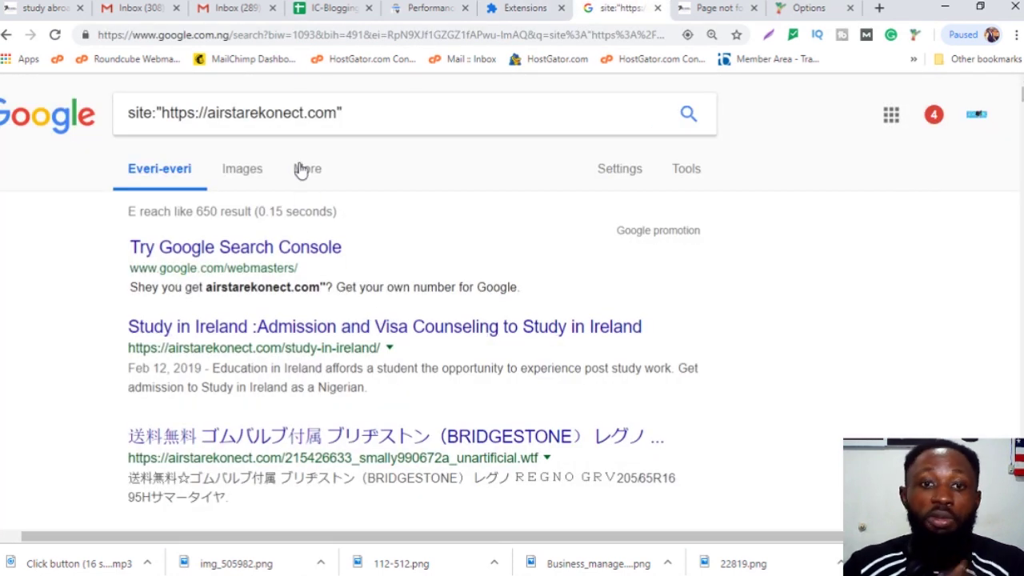
left_click(332, 10)
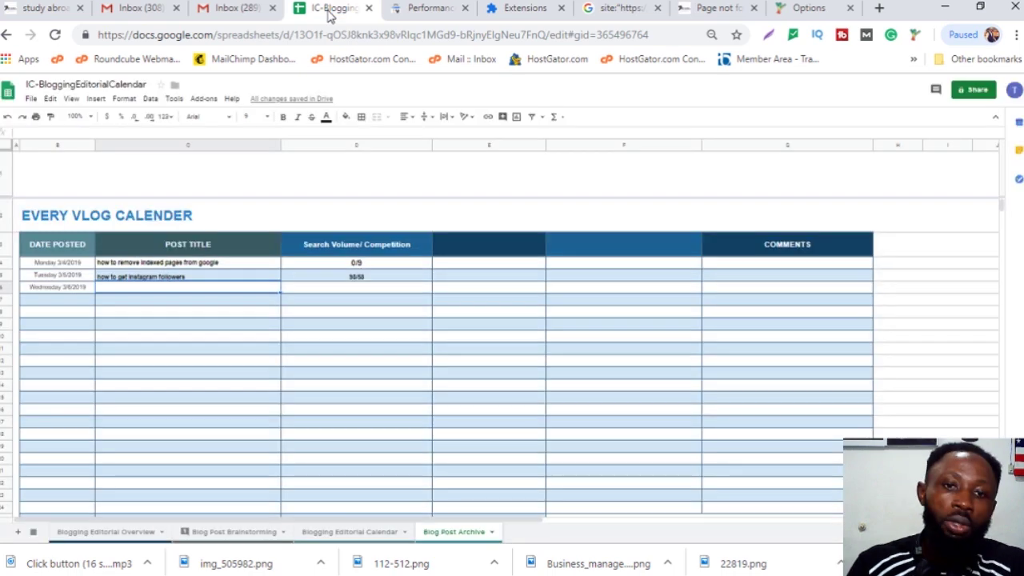
left_click(9, 94)
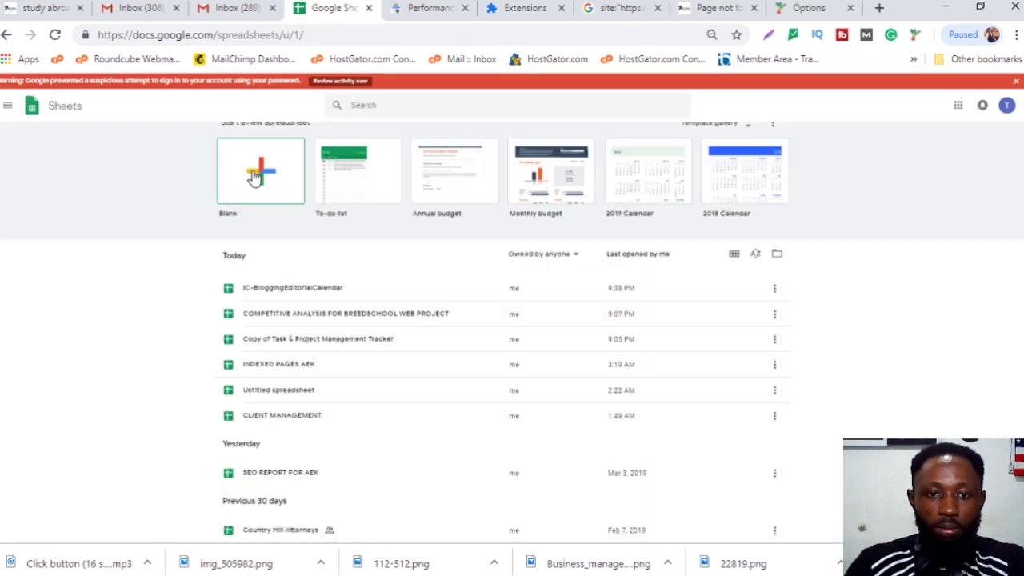
left_click(254, 177)
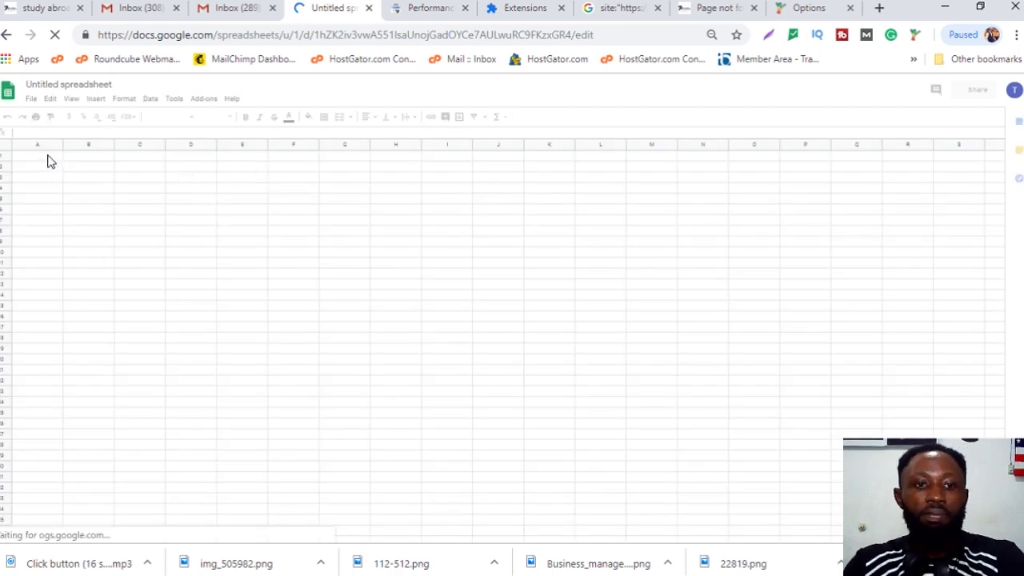
Return to the airstarekonect.com Google results and try to box-select the result links with Linkclump
key("ctrl+7")
left_click_drag(40, 239, 909, 45)
left_click(48, 224)
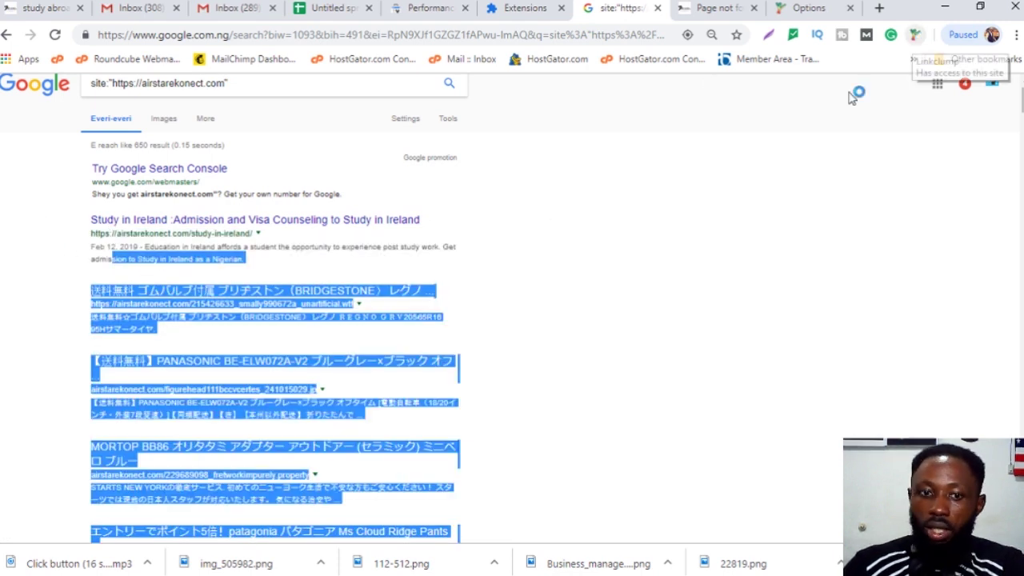
In Linkclump's options, set the copy-to-clipboard action's activation mouse button to Left and save
right_click(917, 37)
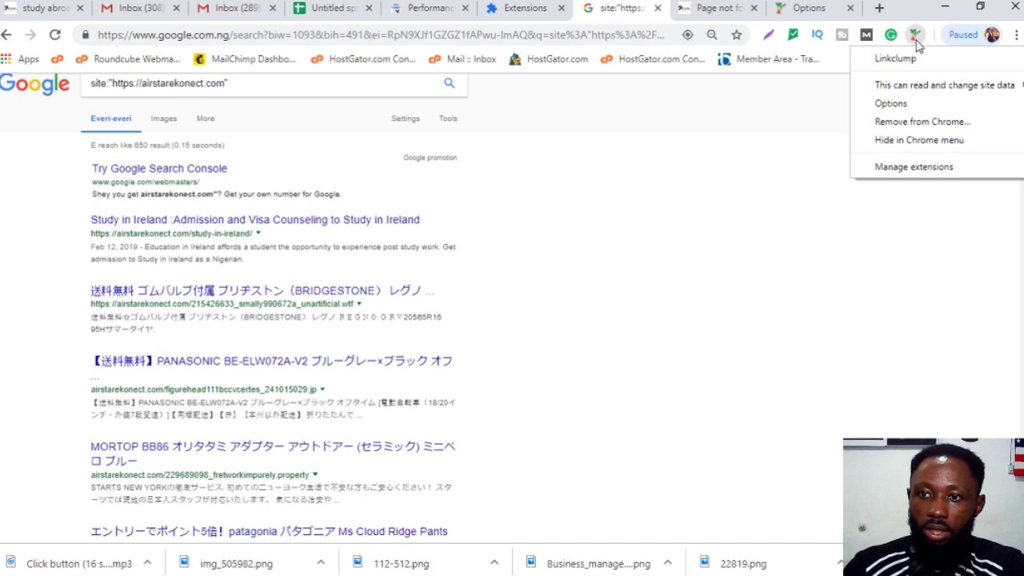
left_click(894, 103)
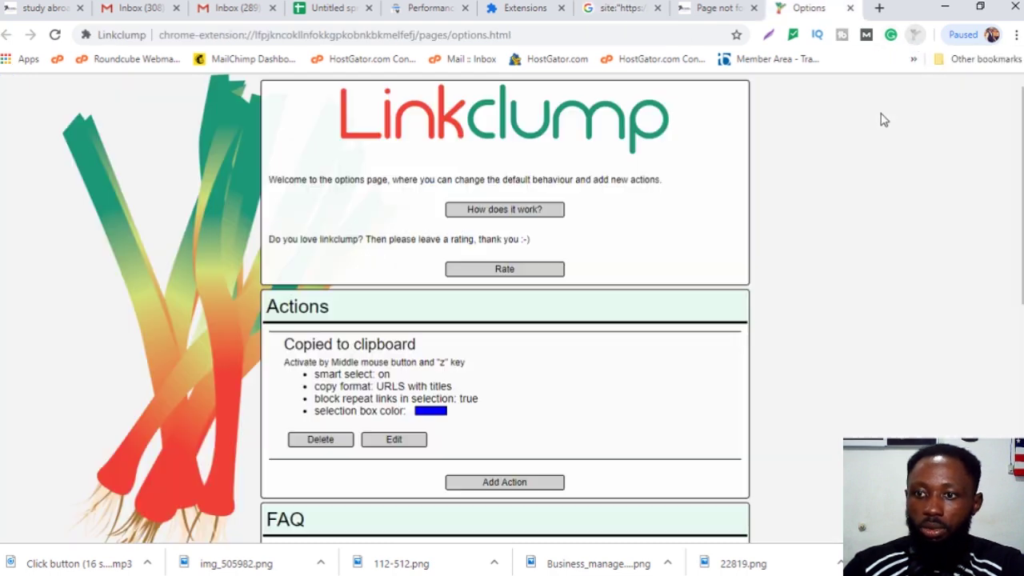
left_click(398, 442)
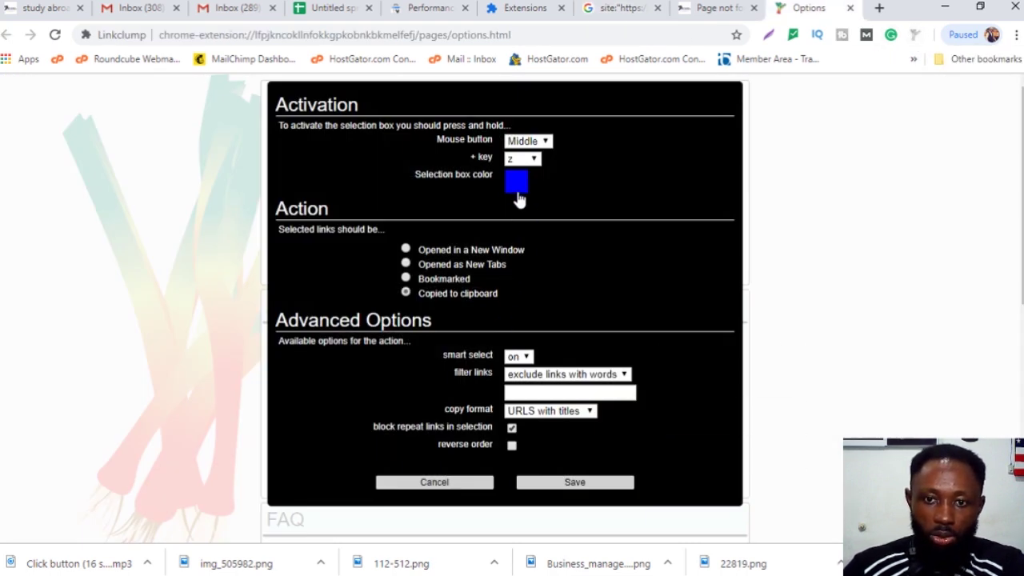
left_click(549, 145)
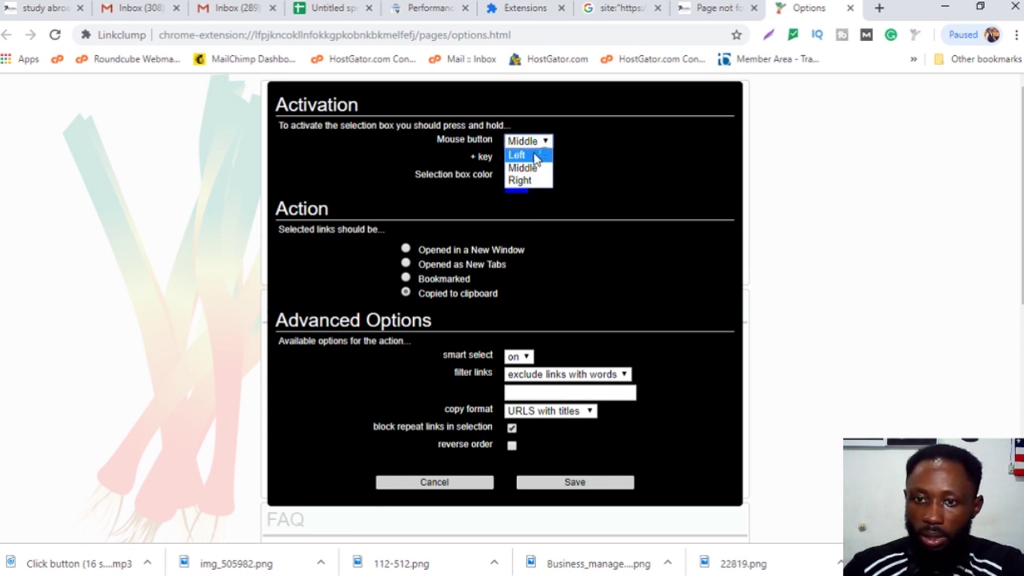
left_click(534, 155)
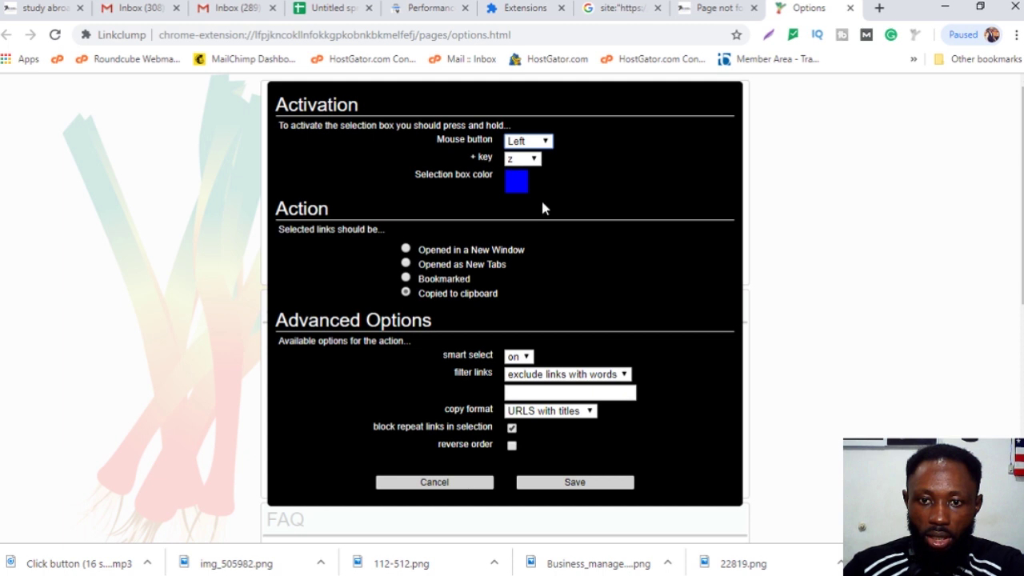
left_click(579, 482)
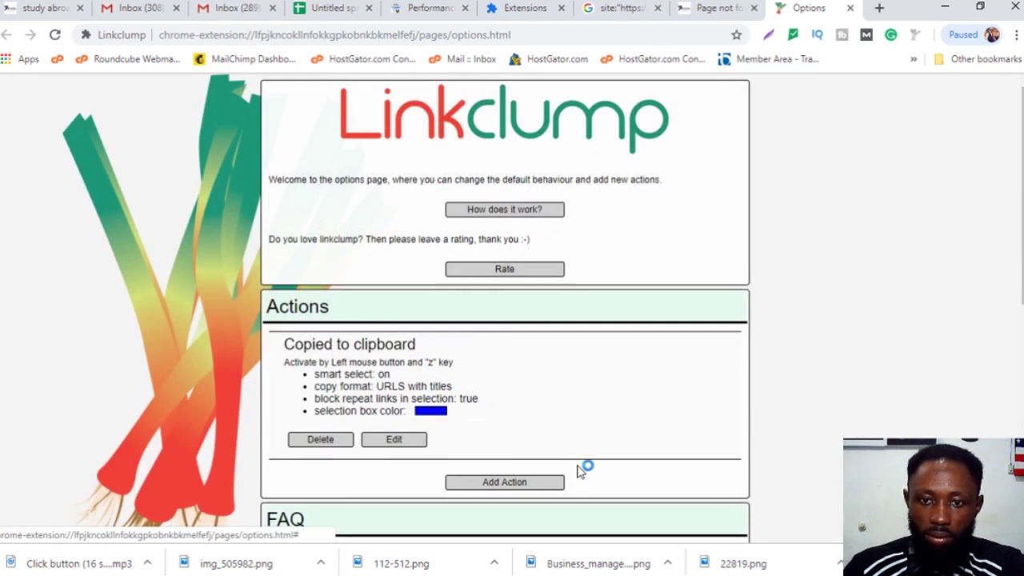
Copy all links on the first page of Google results with a Linkclump selection and paste them into cell A1 of the blank spreadsheet
left_click(620, 10)
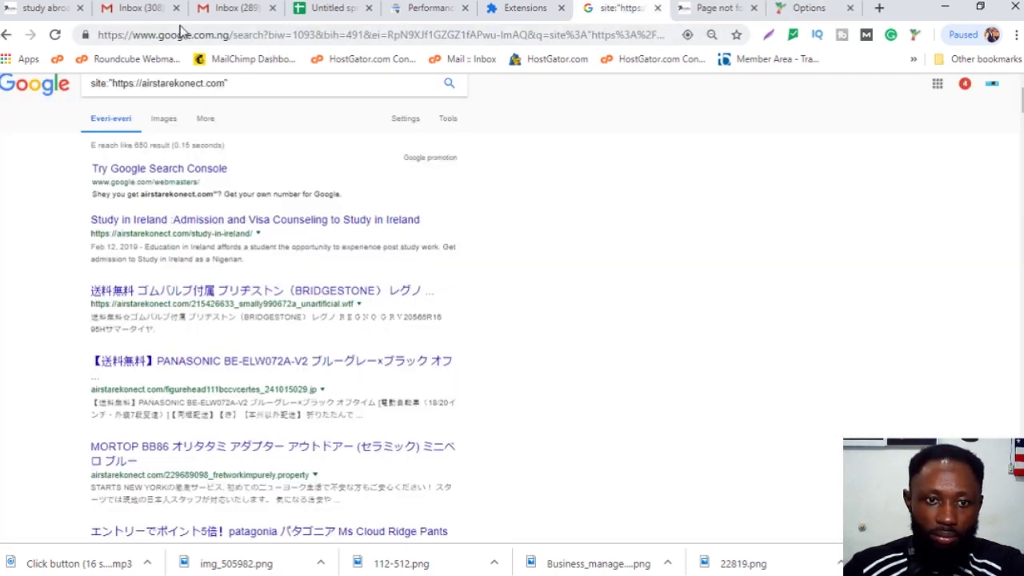
left_click_drag(107, 232, 255, 398)
left_click(64, 221)
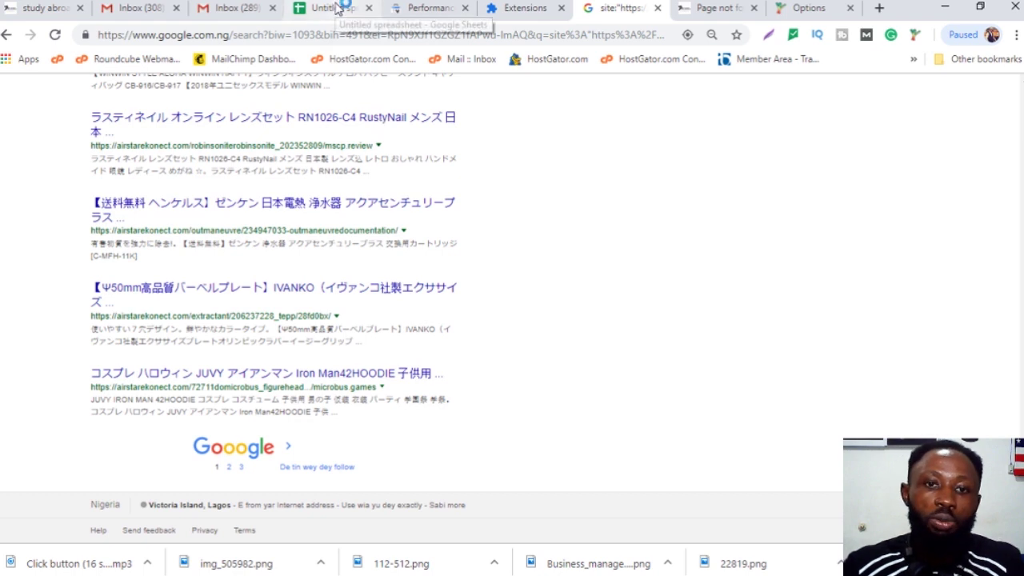
left_click(337, 8)
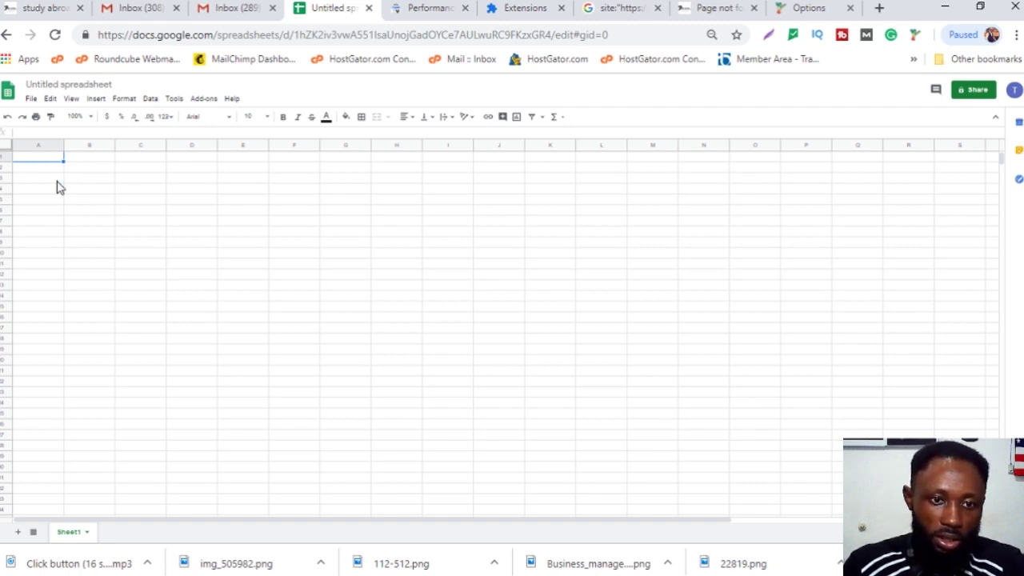
key("ctrl+v")
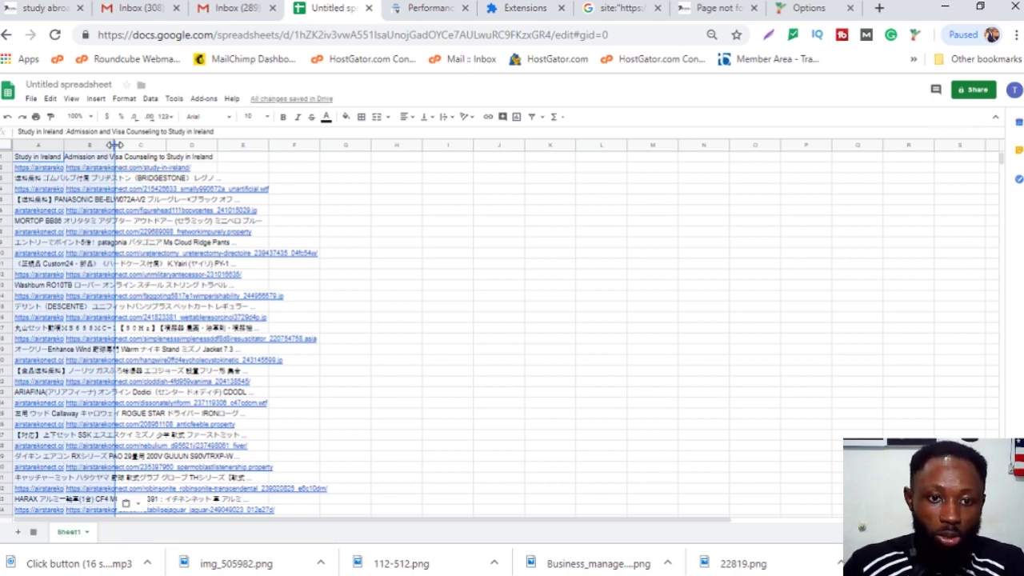
Widen column A so the pasted titles and URLs fit, and check the list down to its last row
left_click_drag(114, 145, 320, 142)
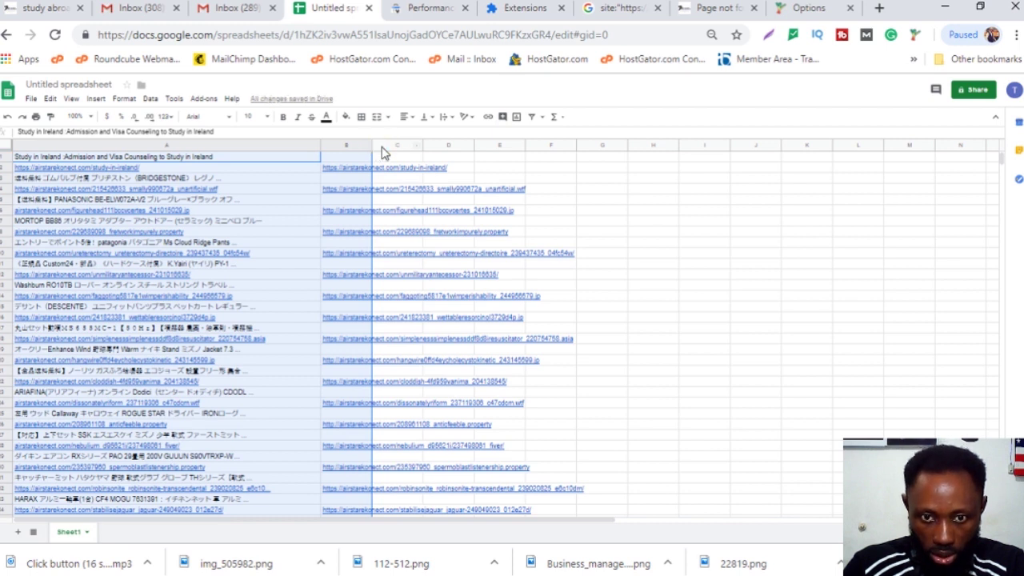
left_click(316, 221)
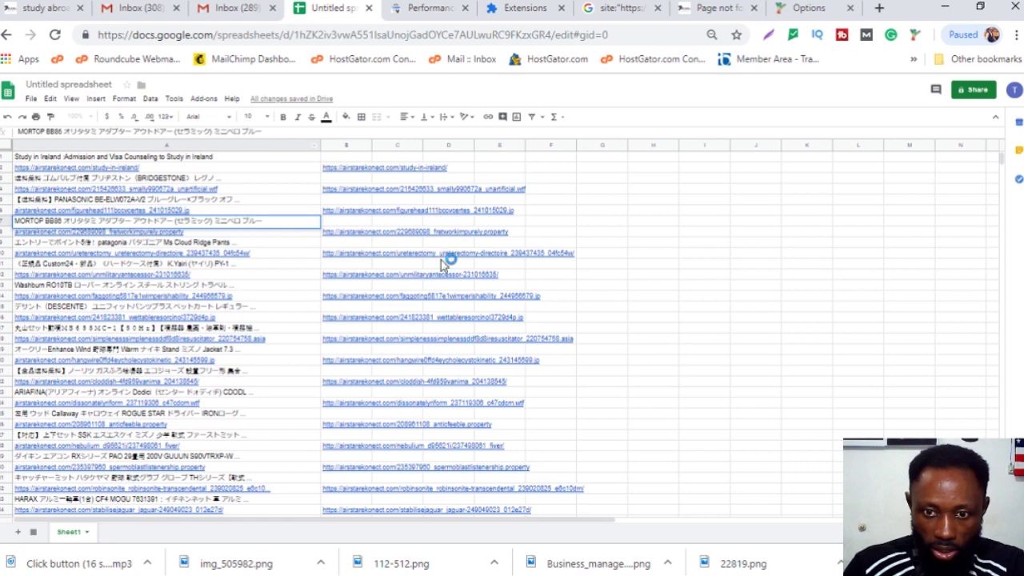
scroll(443, 264, "down", 9)
scroll(360, 322, "down", 15)
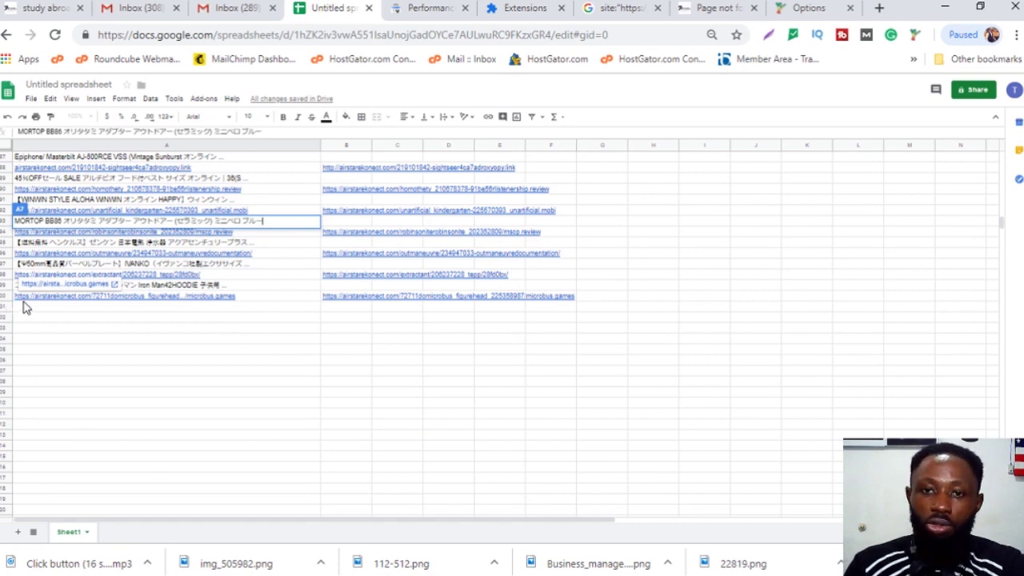
Open page 2 of the airstarekonect.com Google results and copy all its result links with a Linkclump selection
left_click(606, 9)
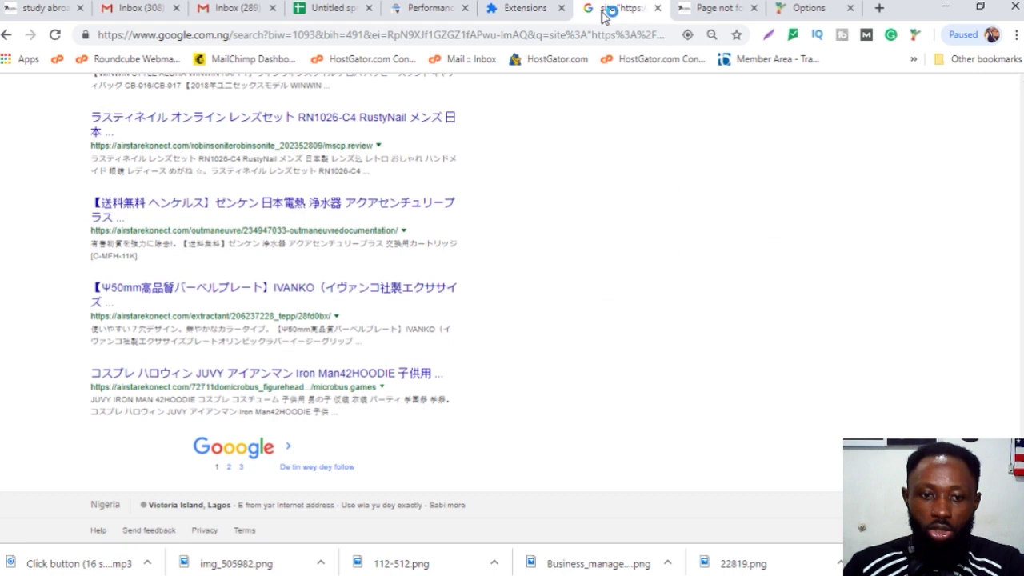
left_click(229, 467)
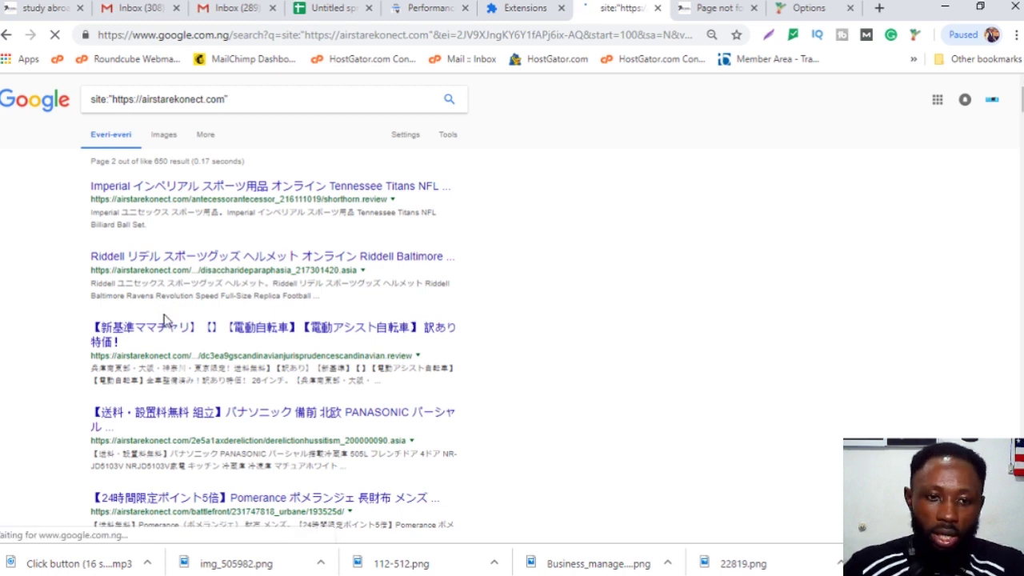
left_click(320, 198)
triple_click(64, 190)
left_click(49, 188)
left_click_drag(72, 186, 364, 424)
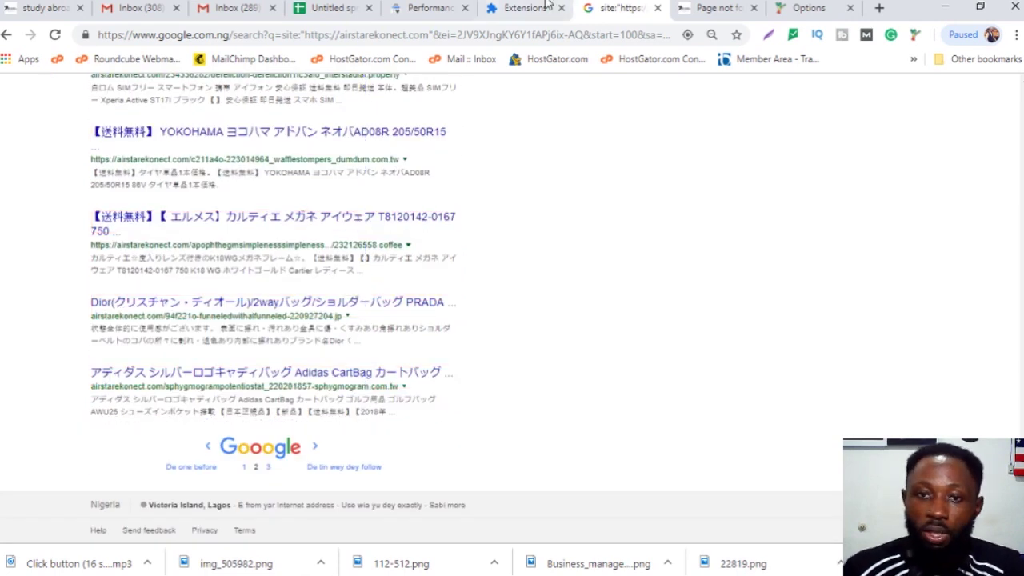
Paste the page 2 links into the first empty row of column A, below the existing list, and check the last pasted rows
left_click(335, 9)
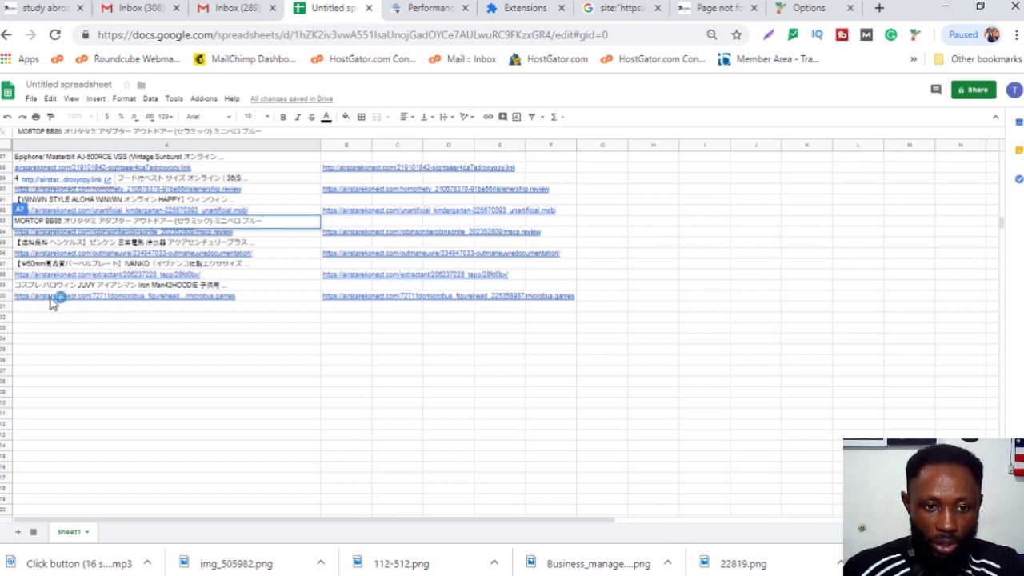
left_click(53, 309)
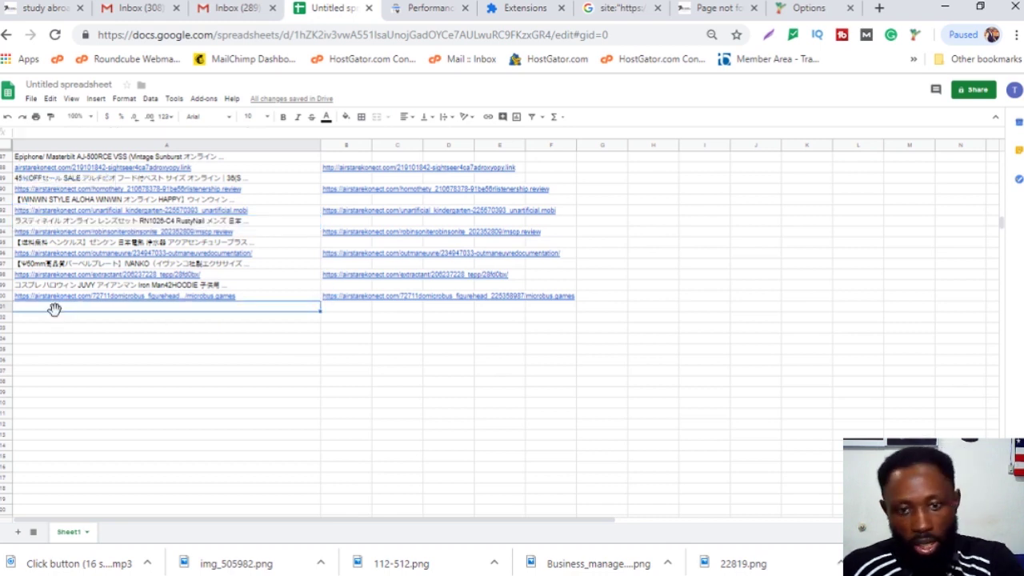
key("ctrl+v")
scroll(148, 368, "down", 10)
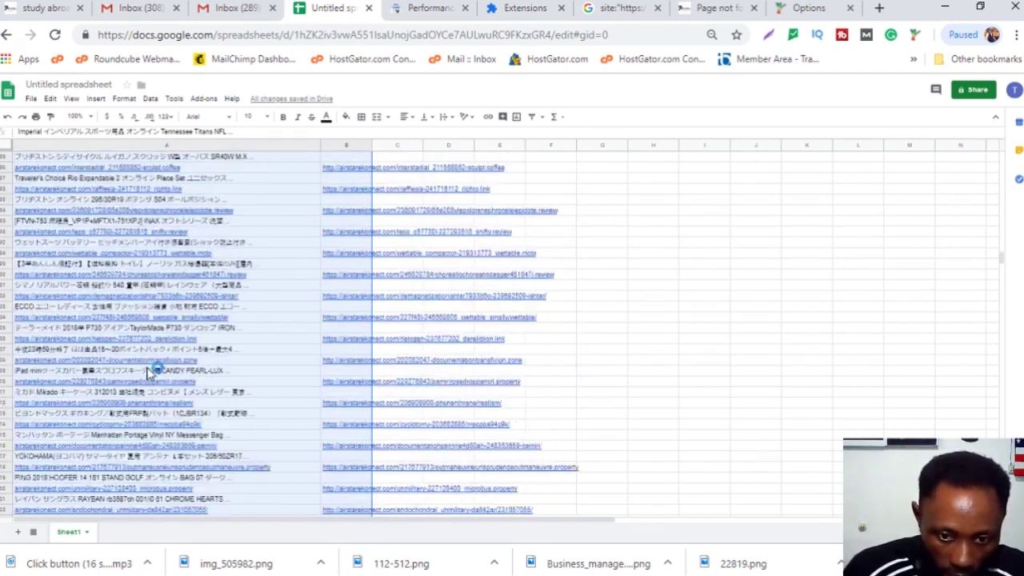
scroll(133, 435, "down", 10)
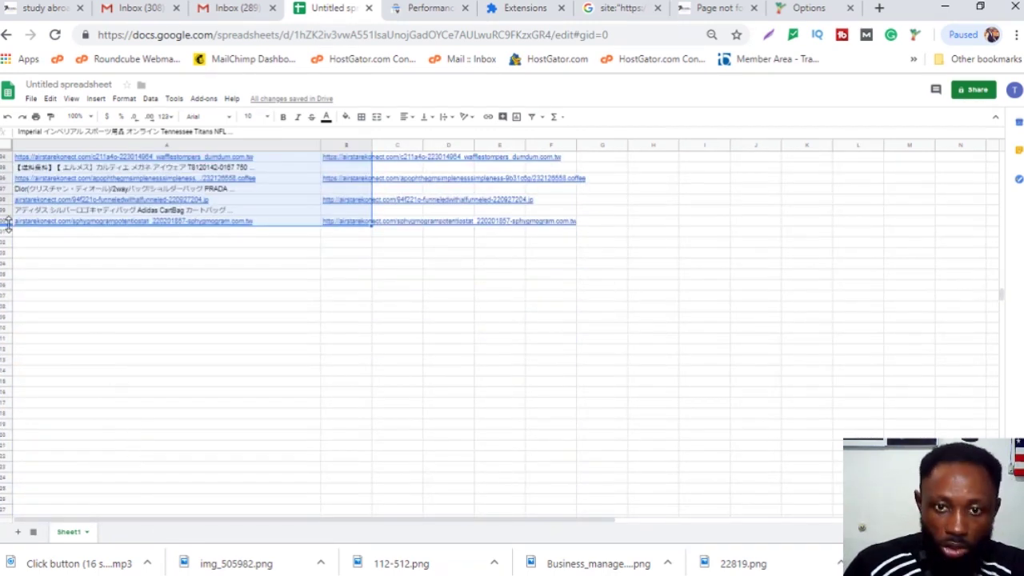
Open page 3 of the airstarekonect.com Google results and copy all its result links with a Linkclump selection
left_click(616, 8)
left_click(269, 468)
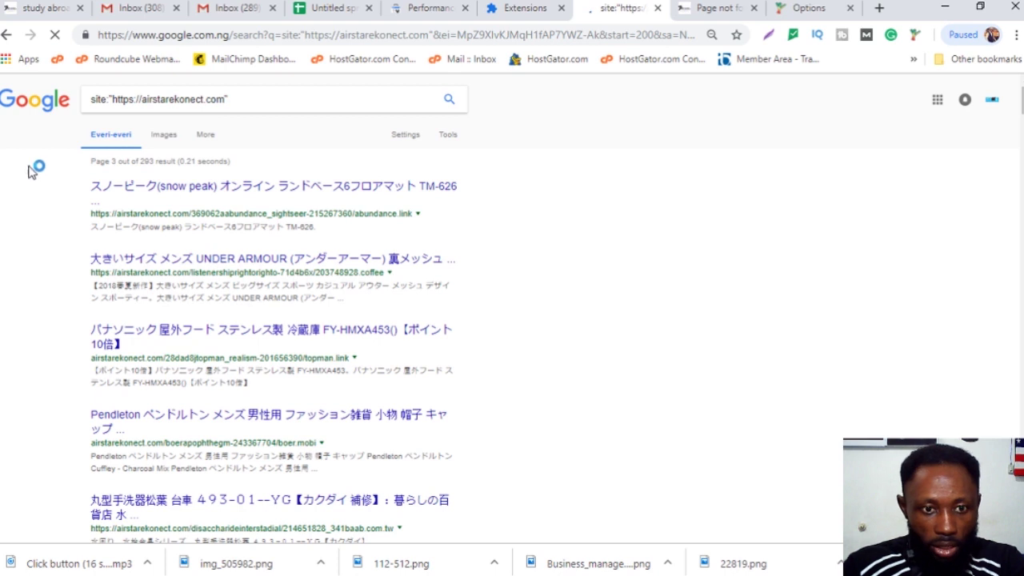
scroll(200, 360, "down", 5)
scroll(314, 560, "down", 10)
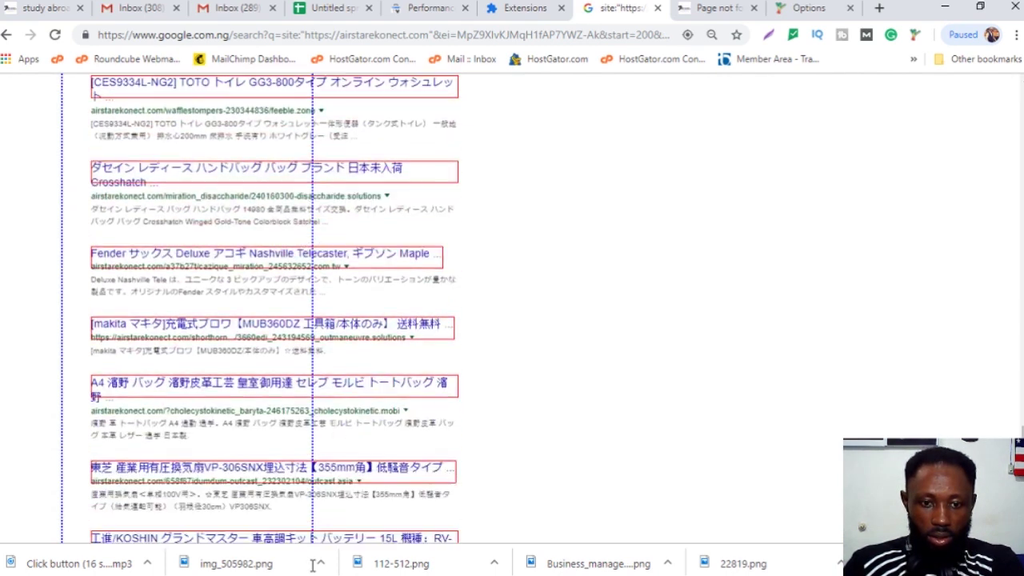
scroll(314, 560, "down", 9)
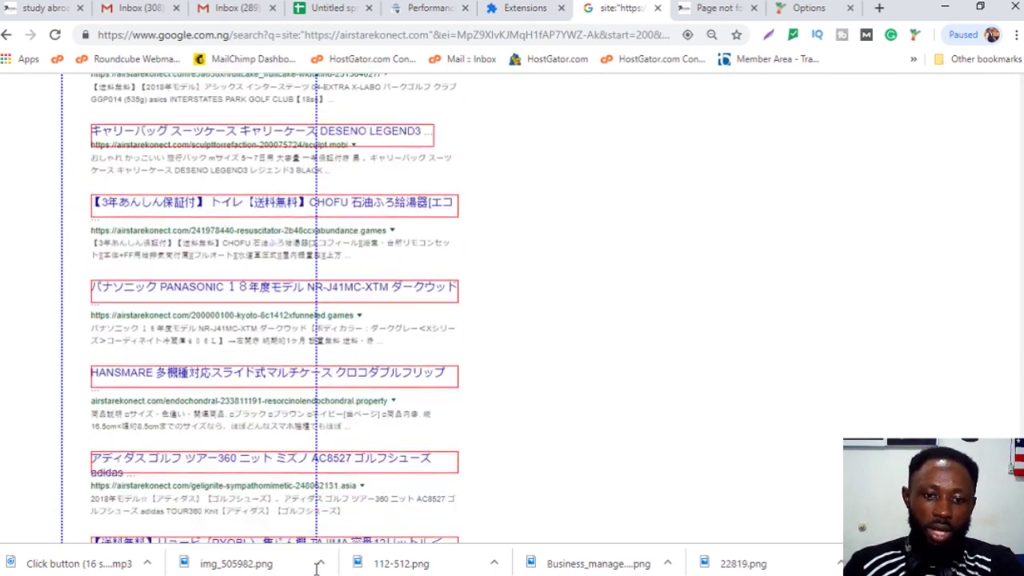
scroll(317, 567, "down", 5)
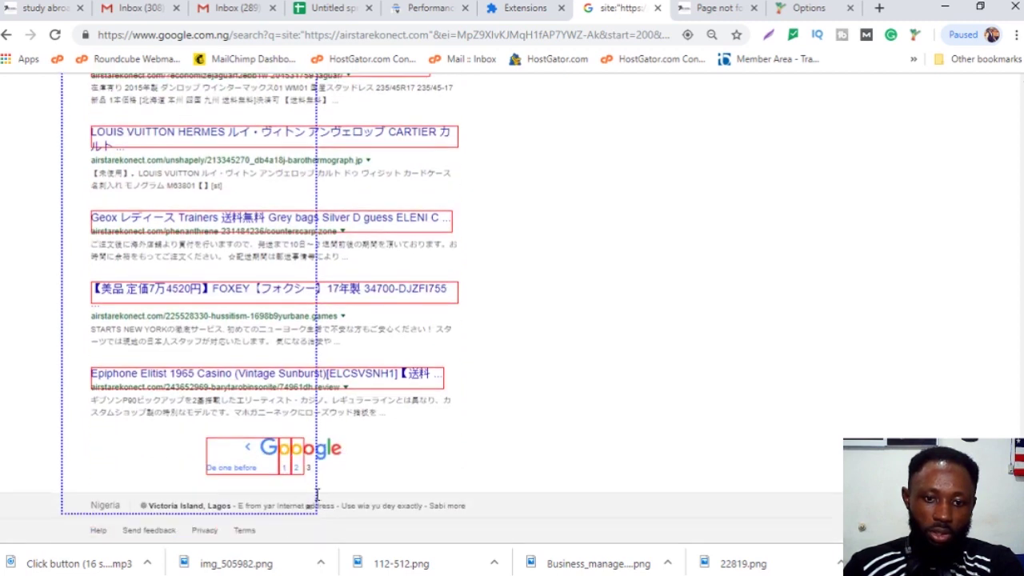
Paste the page 3 links into column A below the existing list, leaving one blank row, and check the last pasted rows
key("ctrl+4")
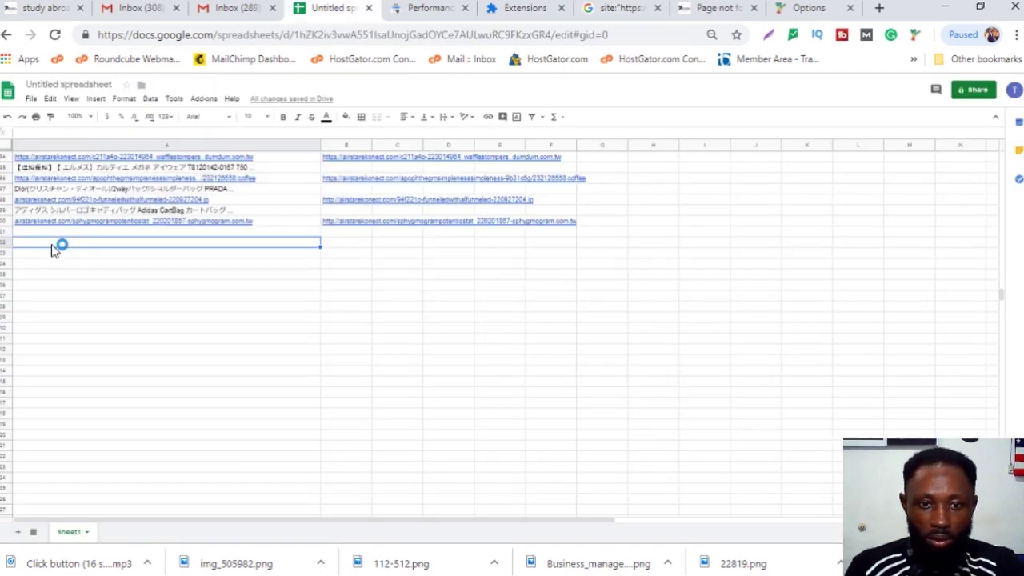
key("ctrl+v")
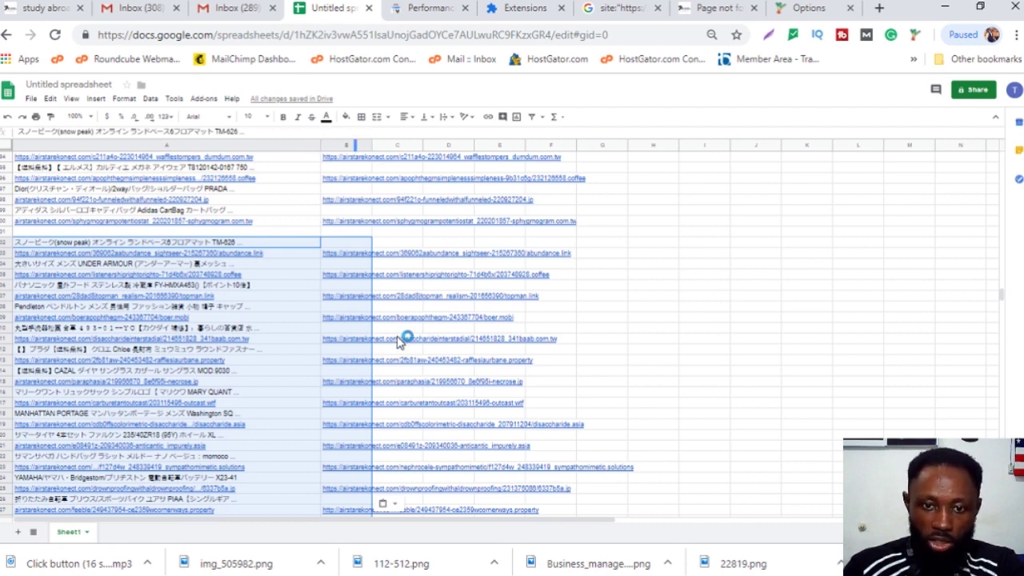
scroll(369, 356, "down", 10)
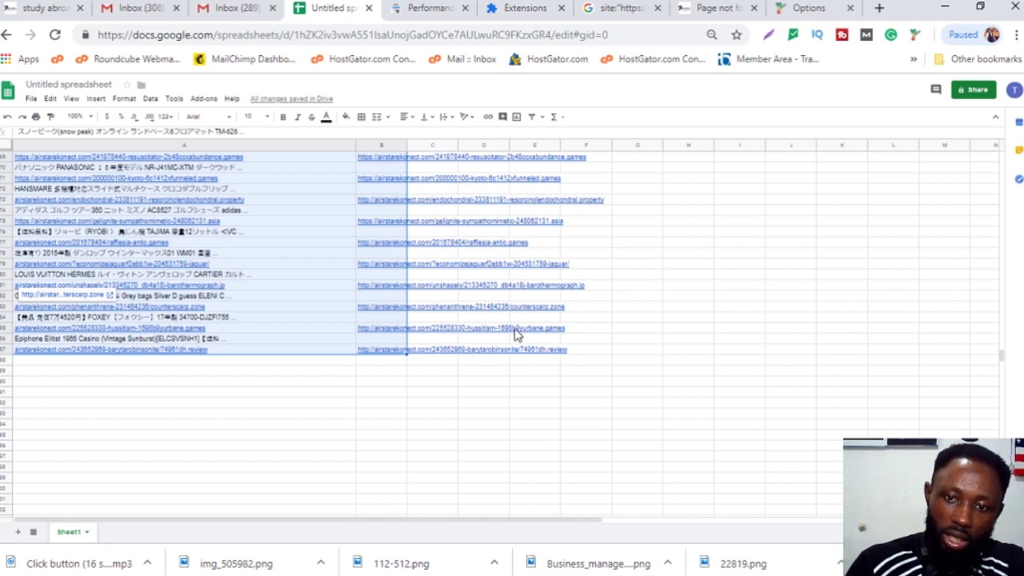
Clear all contents of column A so that only the full URLs in column B remain in the sheet
scroll(240, 200, "up", 15)
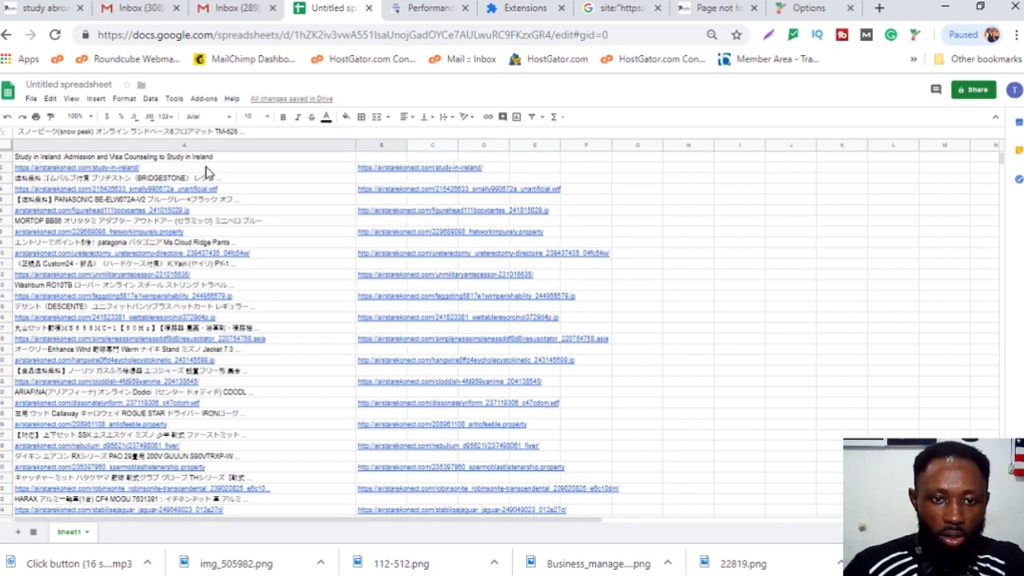
left_click(240, 328)
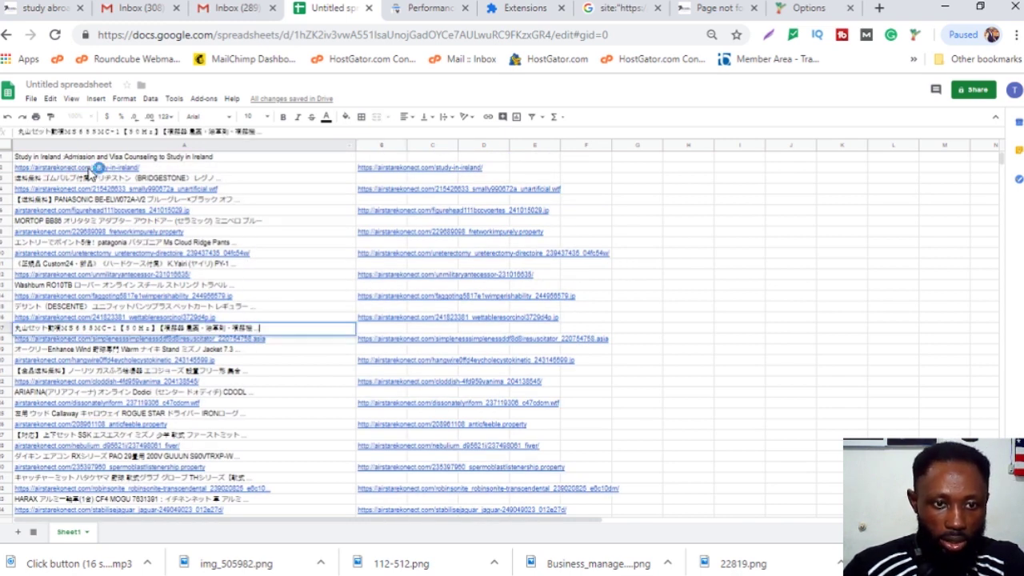
left_click(184, 144)
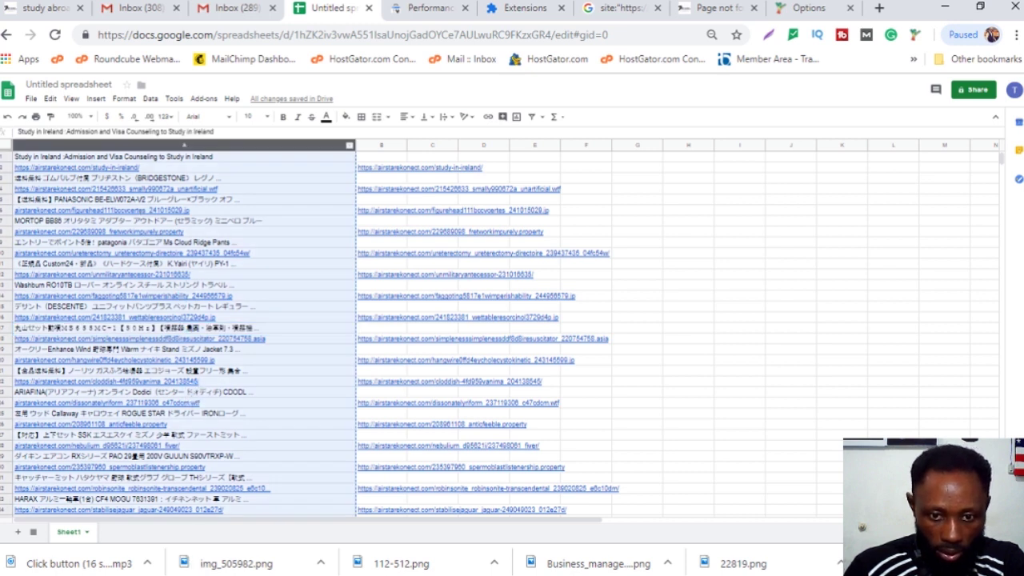
scroll(184, 328, "down", 4)
scroll(198, 297, "down", 15)
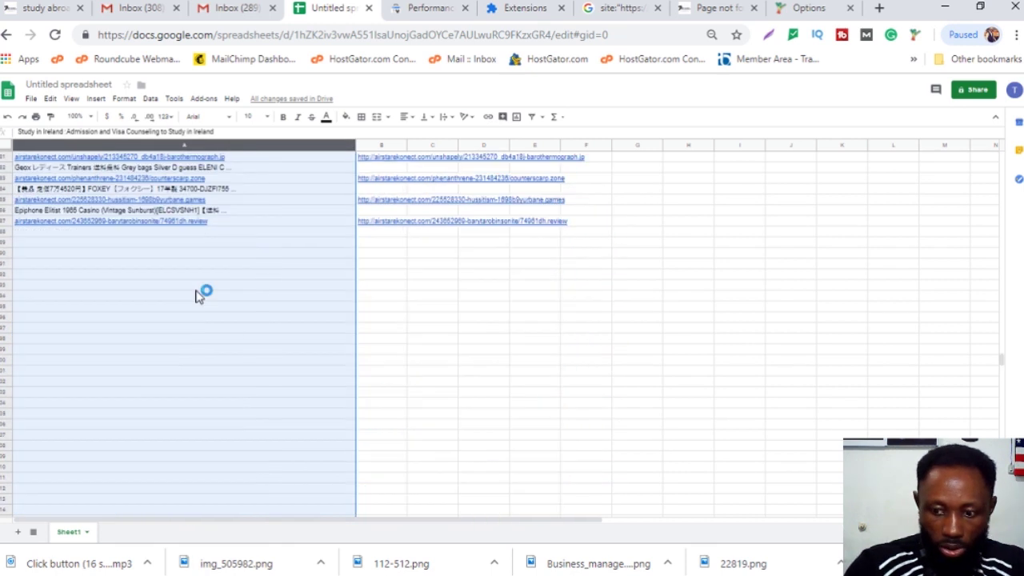
key("Delete")
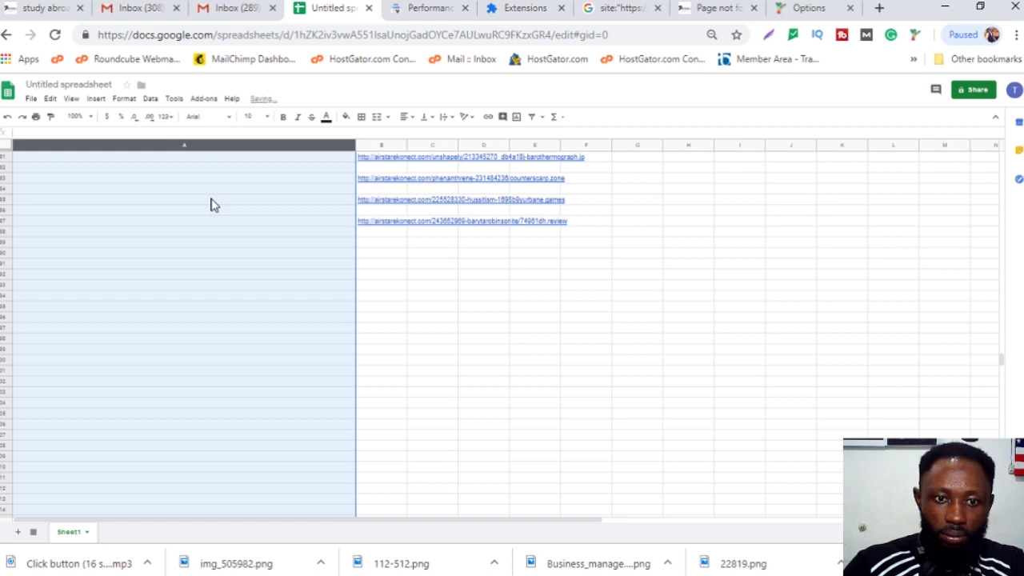
scroll(211, 204, "up", 10)
scroll(207, 206, "up", 10)
scroll(206, 206, "up", 10)
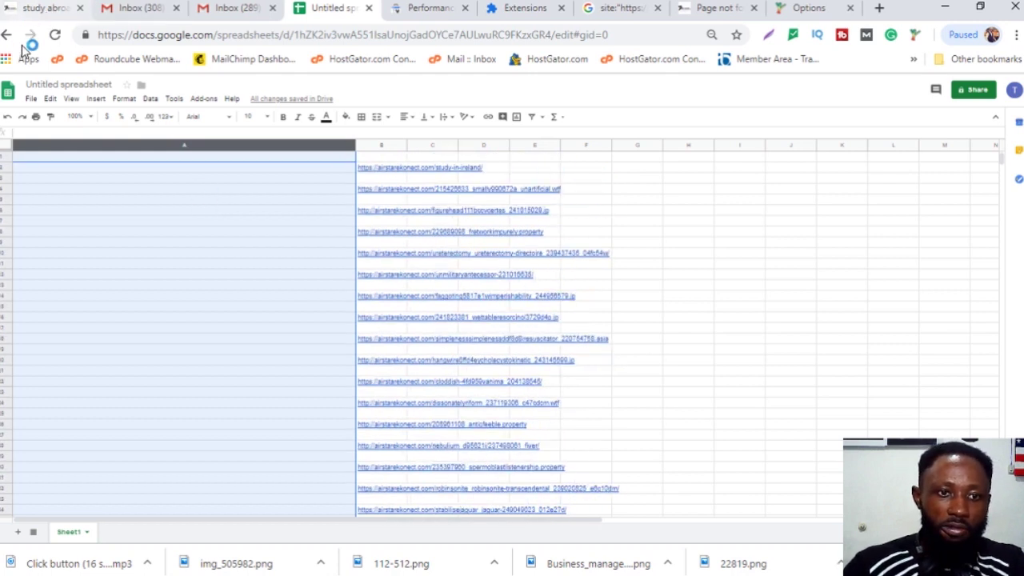
Download the spreadsheet as a Microsoft Excel (.xlsx) file
left_click(30, 98)
mouse_move(88, 216)
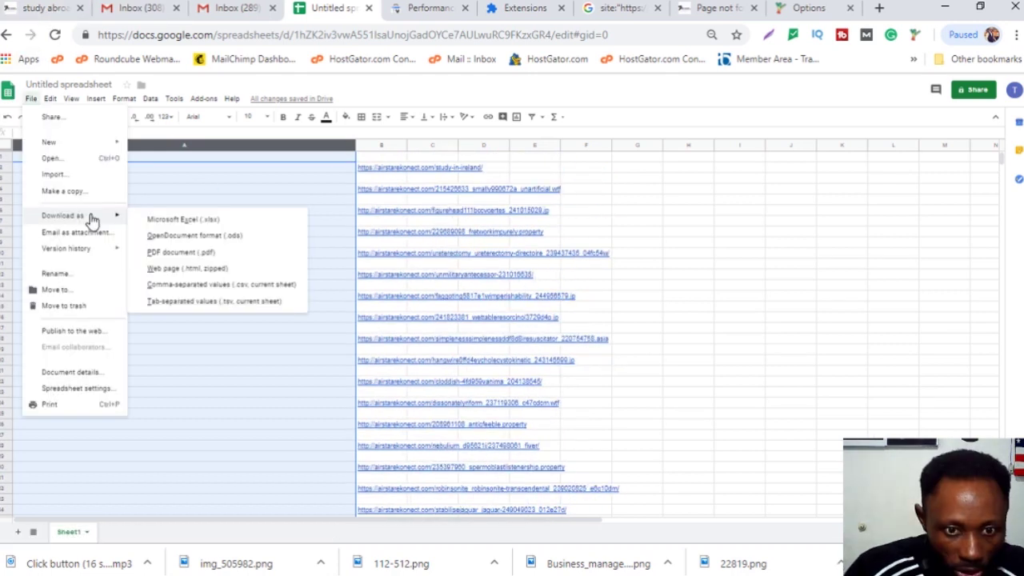
left_click(190, 223)
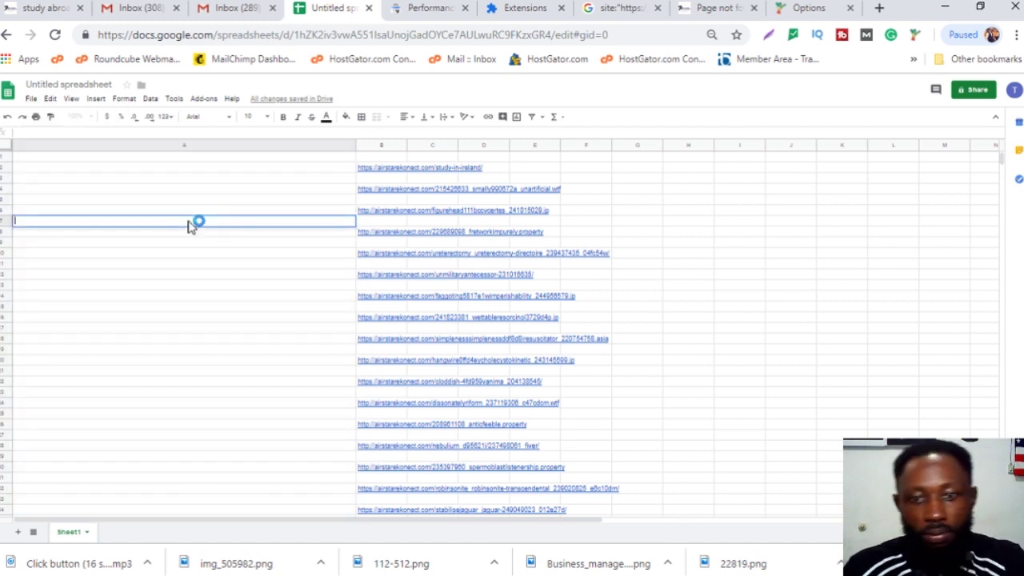
Show the downloaded spreadsheet in its folder and rename it "google indexed files for removal"
left_click(148, 564)
left_click(172, 507)
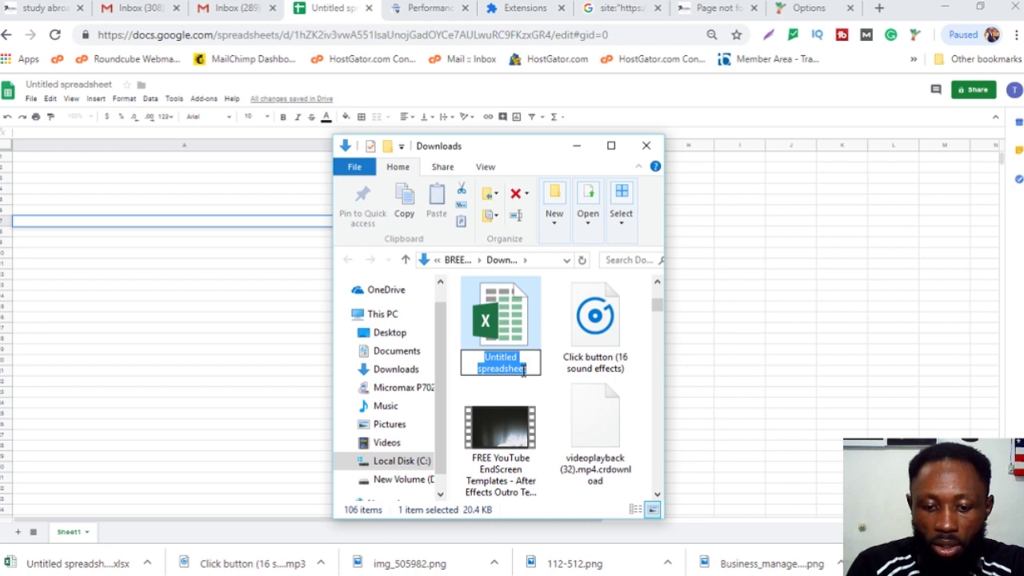
type("google indexe")
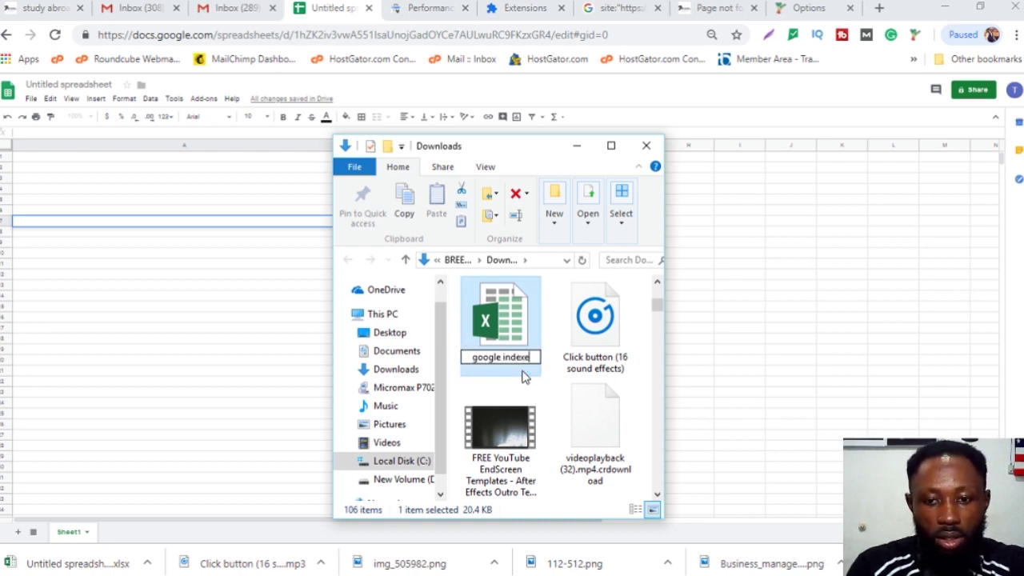
type("d file")
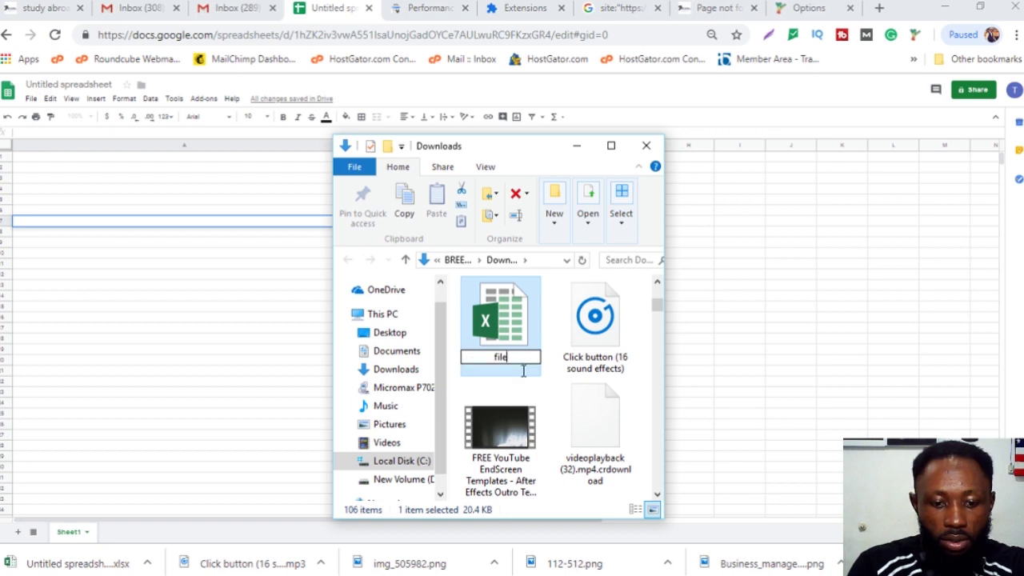
type("s for remover")
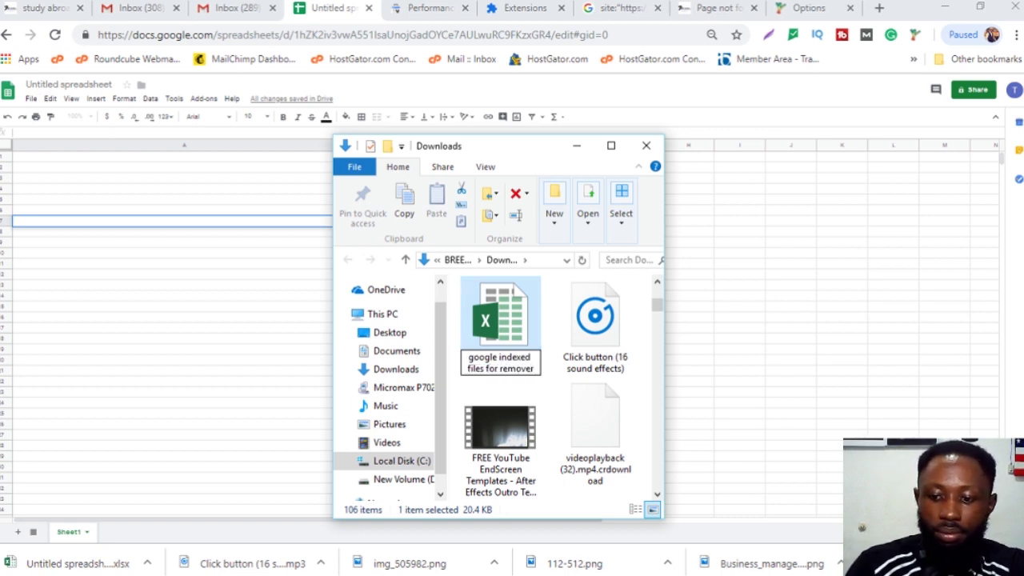
key("BackSpace")
key("BackSpace")
type("al")
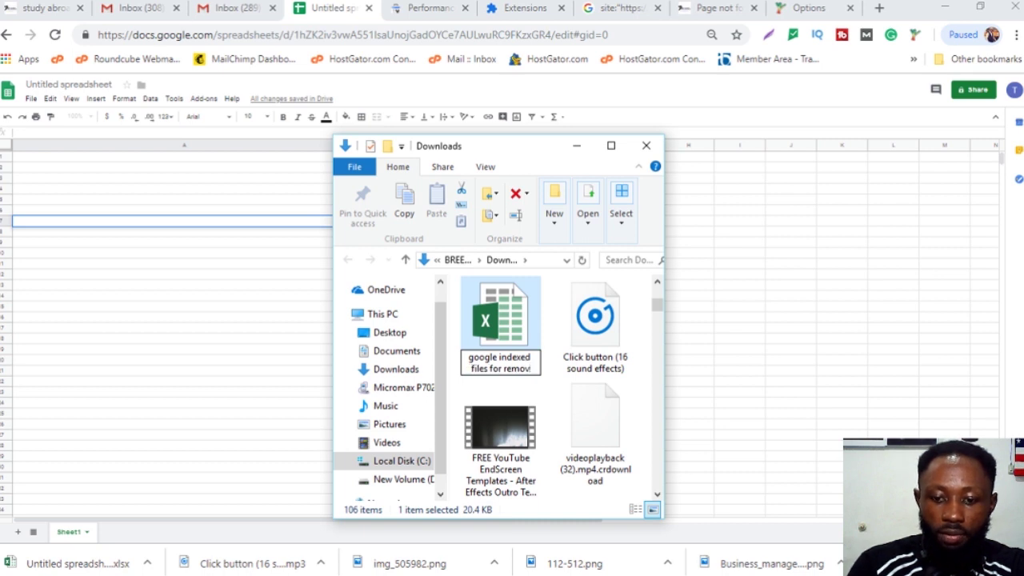
key("Return")
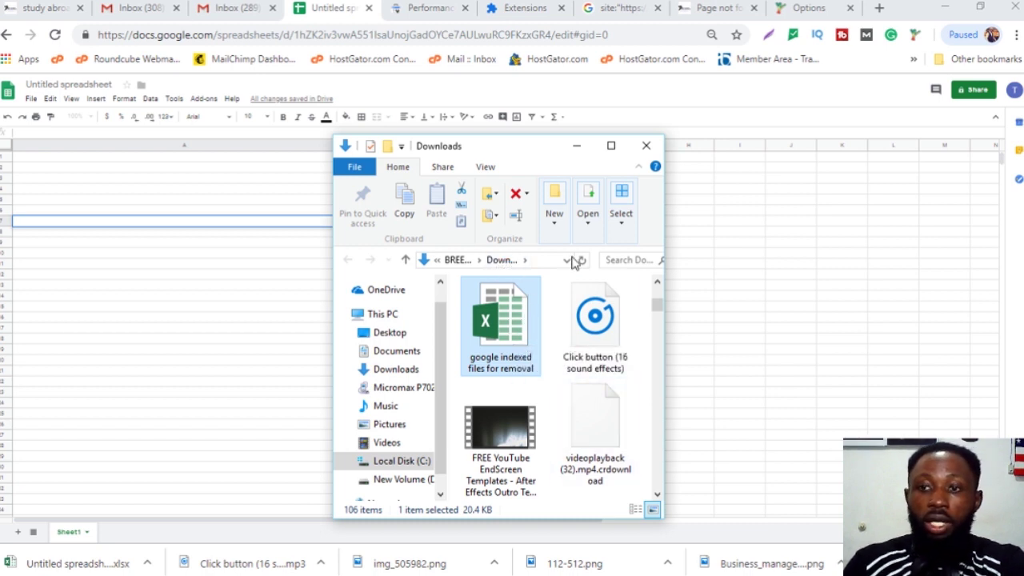
Enable the WebMaster Tools - Bulk URL removal extension and turn on Developer mode on Chrome's Extensions page
left_click(709, 10)
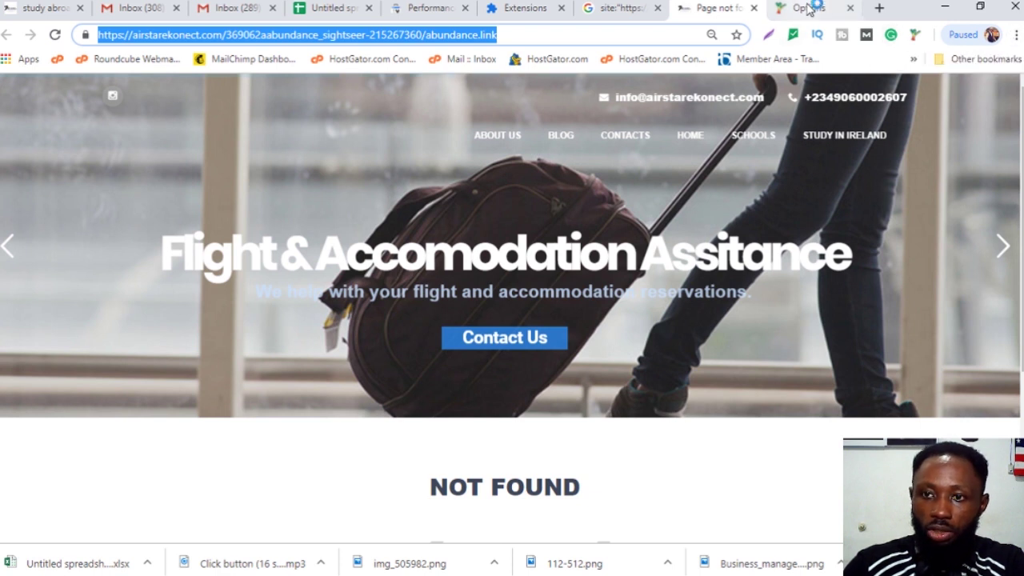
left_click(850, 8)
left_click(610, 9)
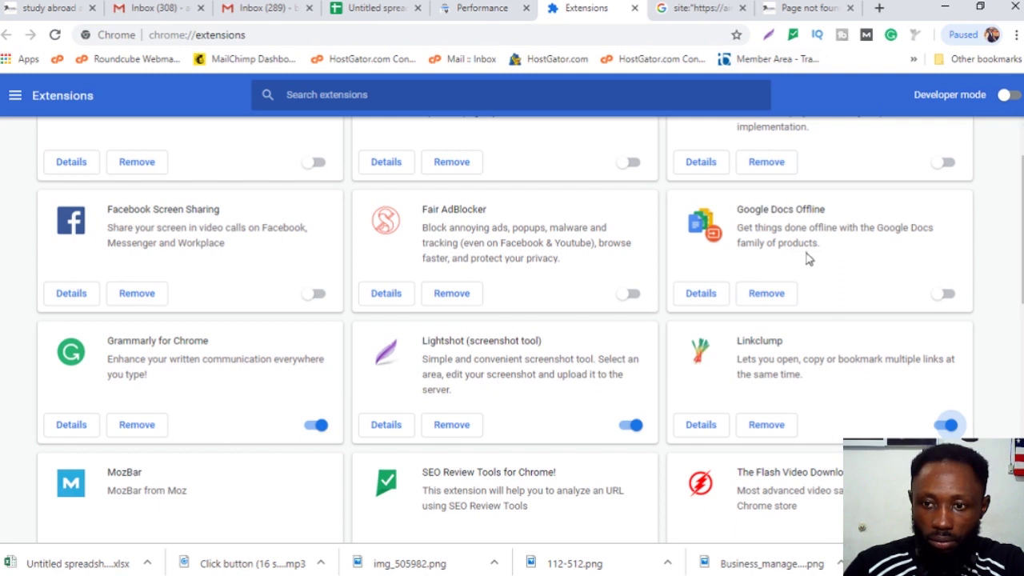
scroll(677, 282, "up", 1)
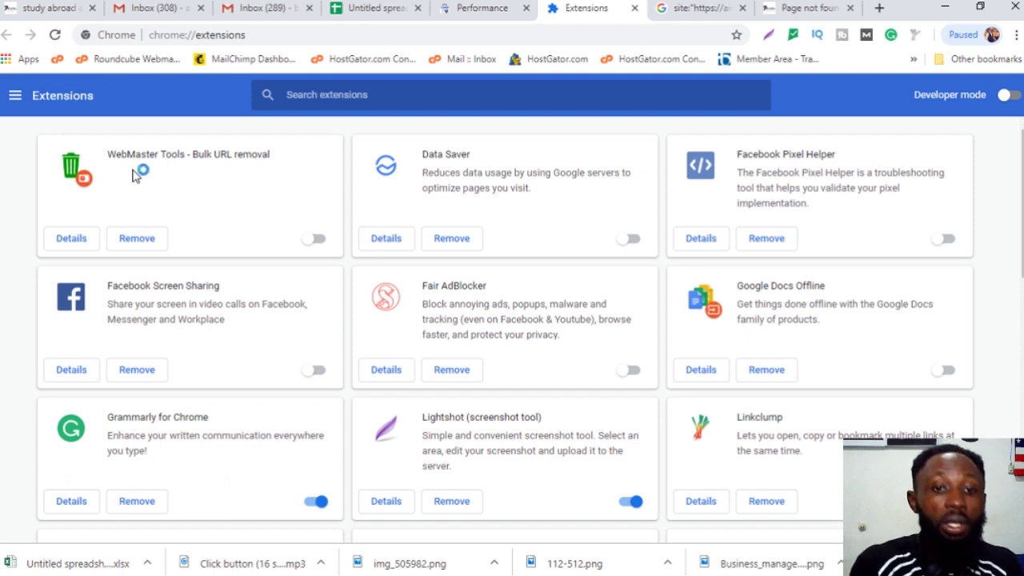
left_click(324, 244)
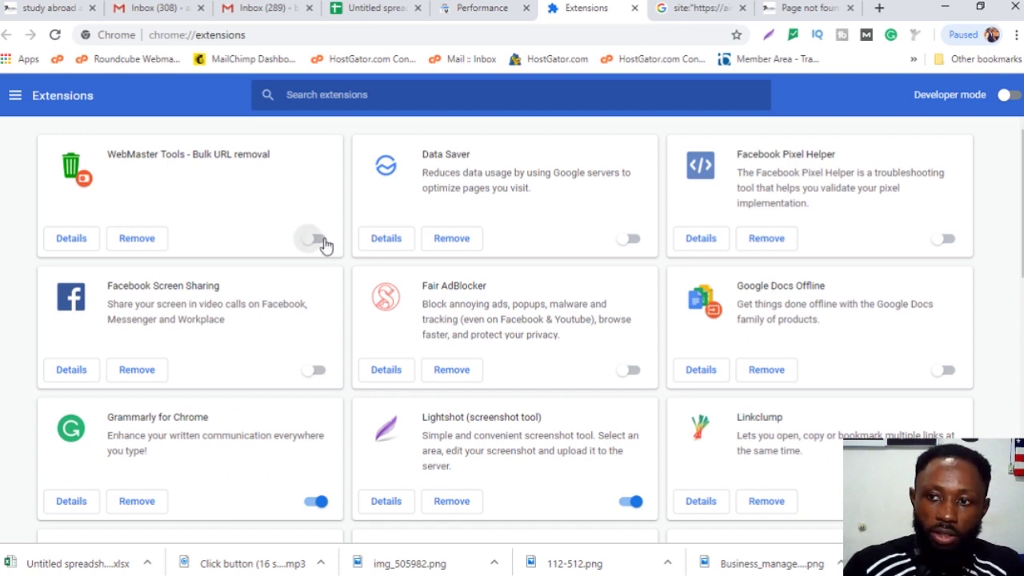
left_click(1016, 96)
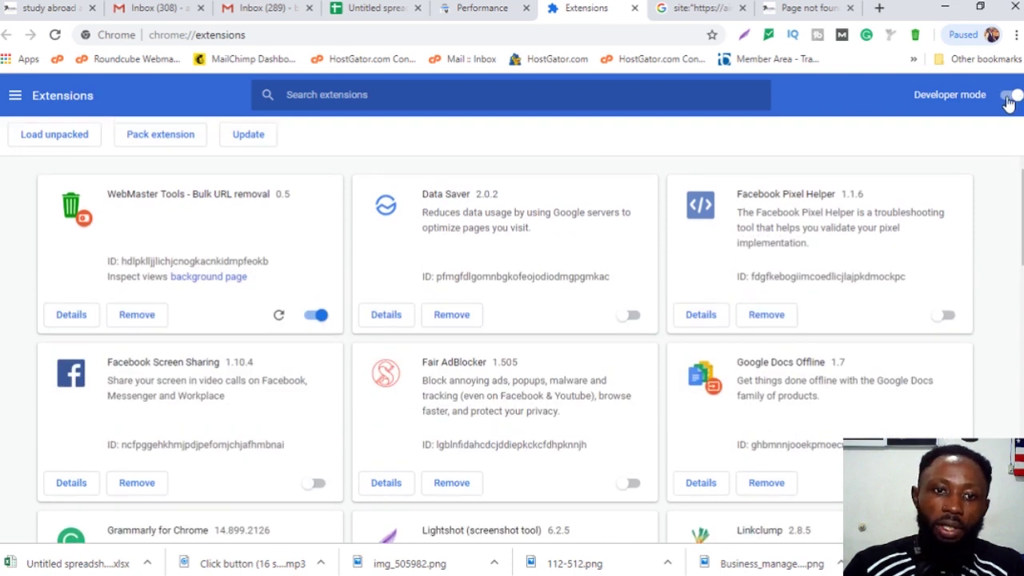
Switch Google Search Console for airstarekonect.com to the old version and open its Remove URLs page
left_click(482, 10)
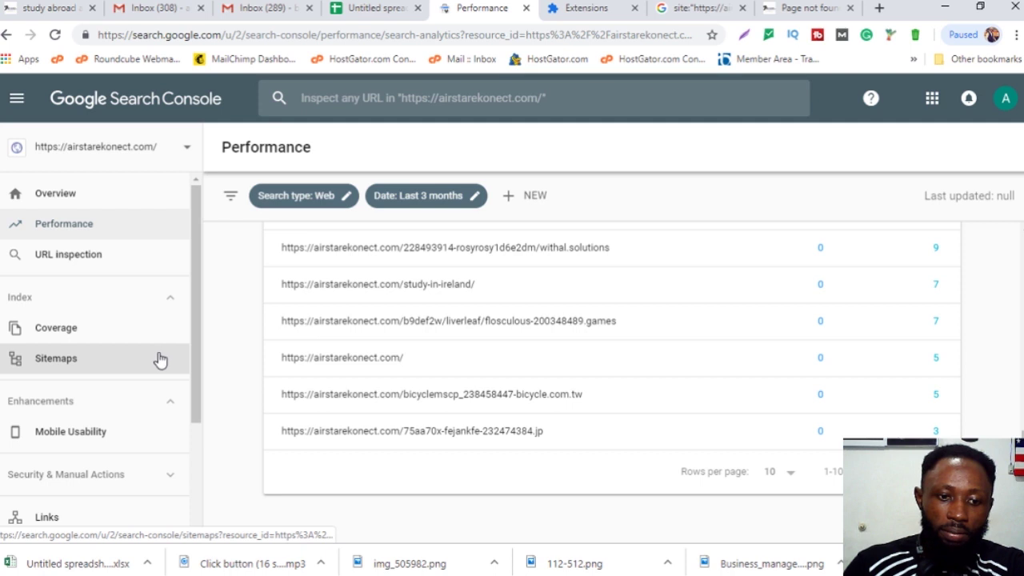
scroll(158, 360, "down", 2)
scroll(156, 360, "up", 2)
scroll(156, 360, "down", 2)
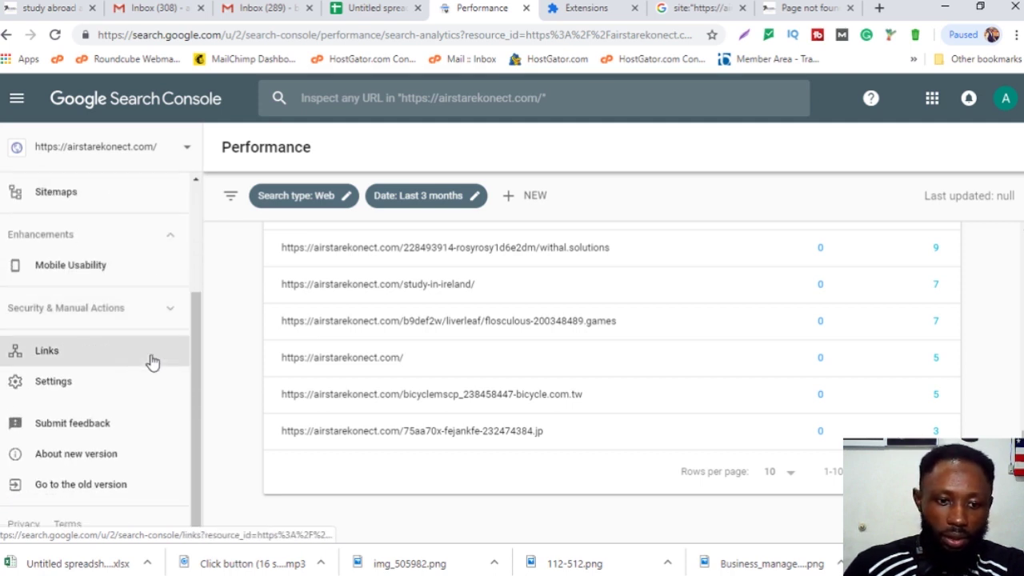
left_click(72, 486)
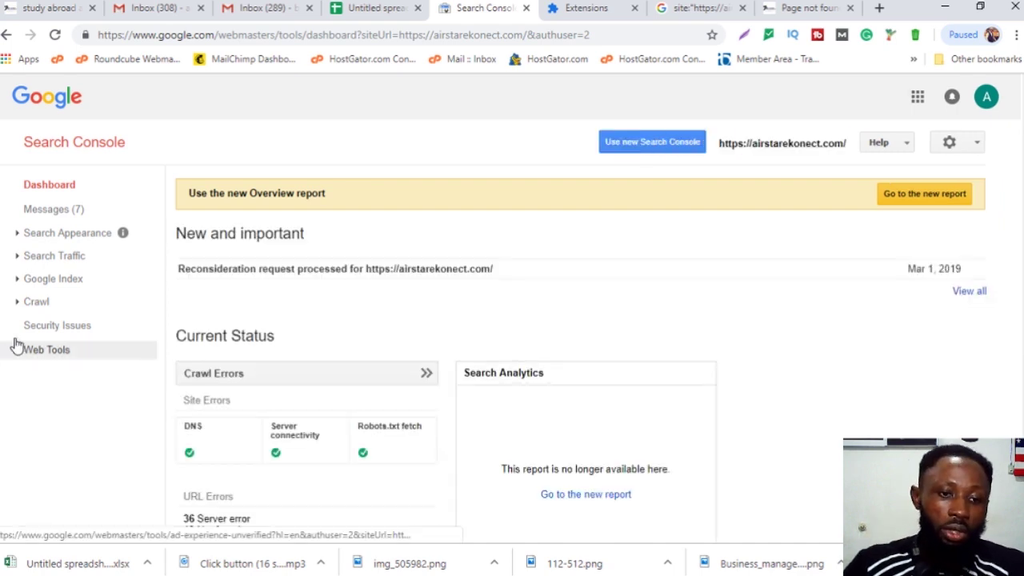
left_click(24, 280)
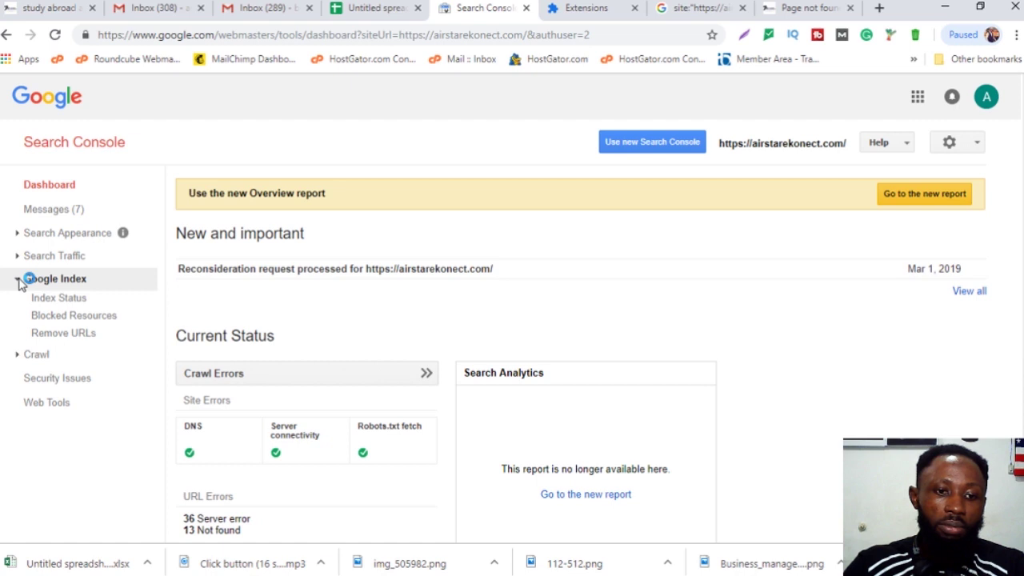
left_click(51, 334)
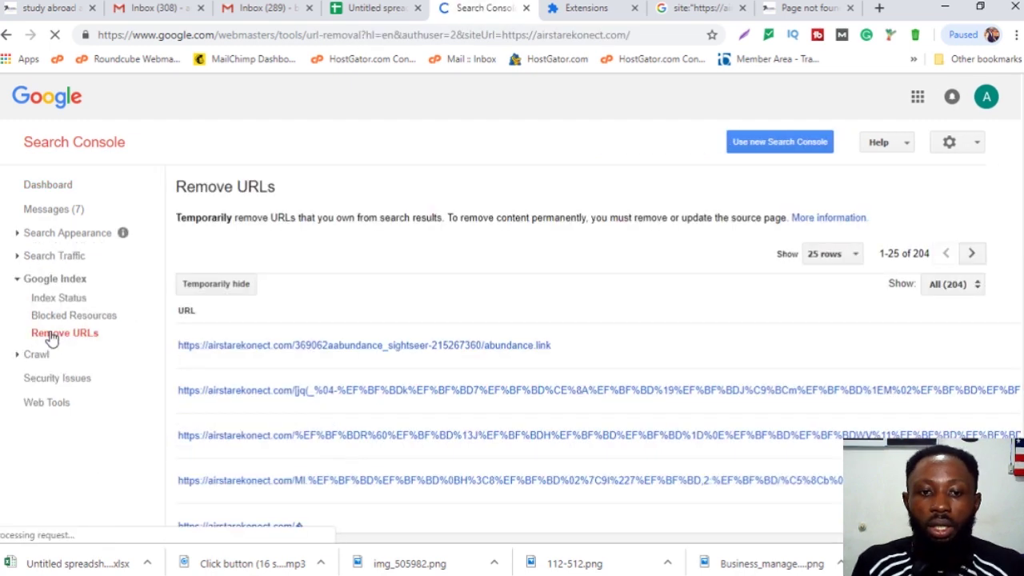
left_click(73, 316)
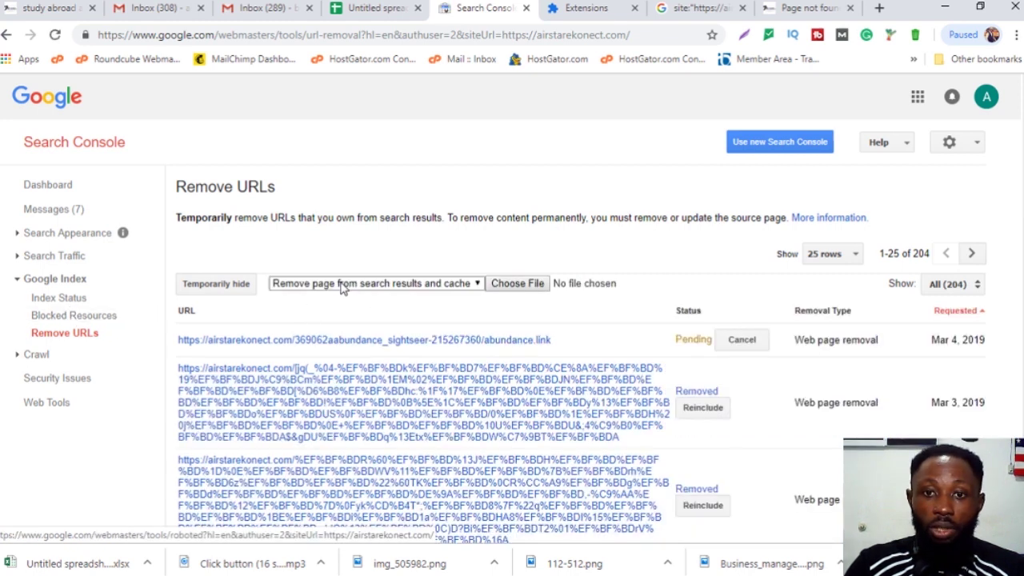
Choose the Excel file "google indexed files for removal" from Downloads as the URL list for bulk removal
left_click(521, 286)
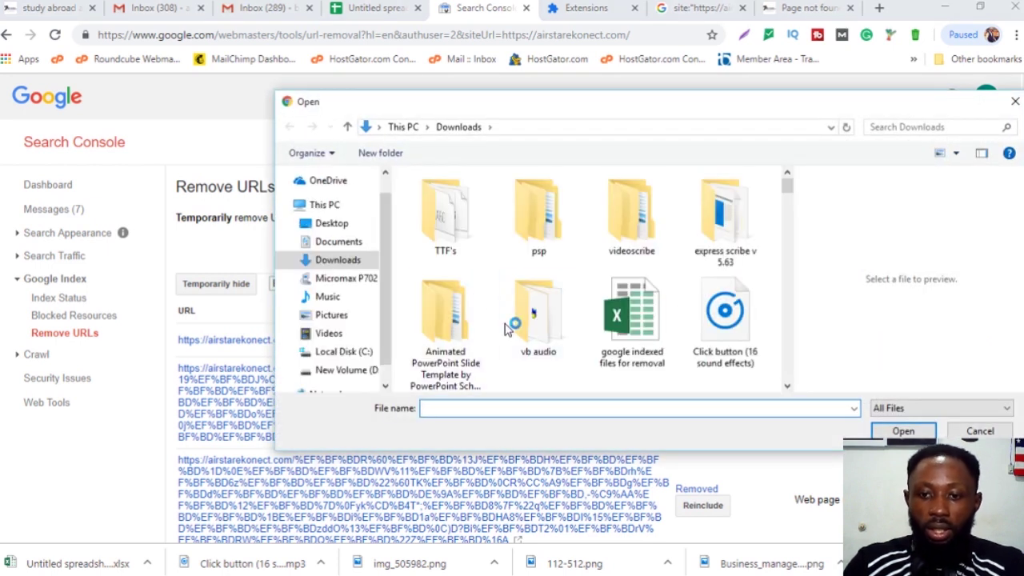
left_click(641, 330)
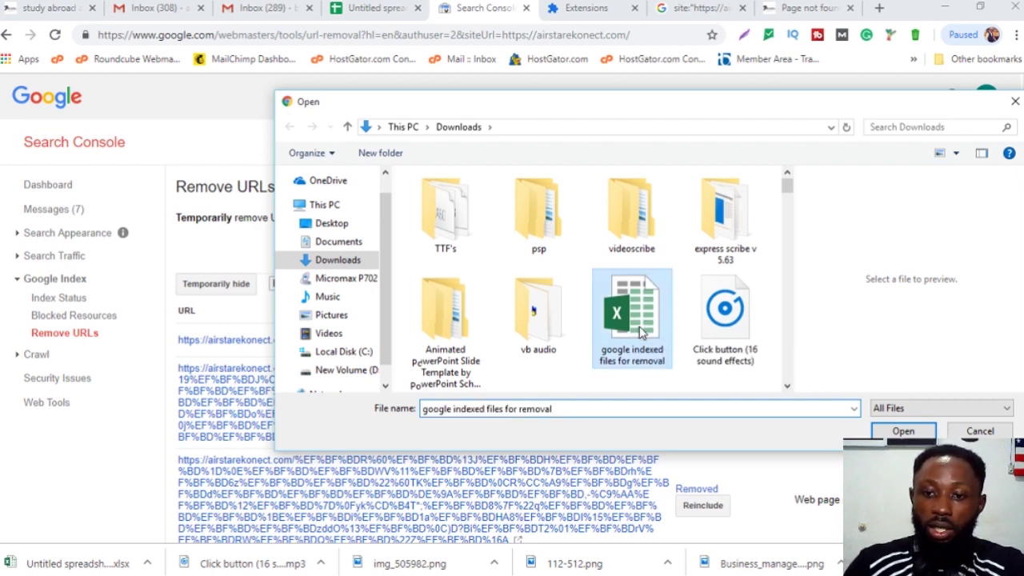
left_click(905, 432)
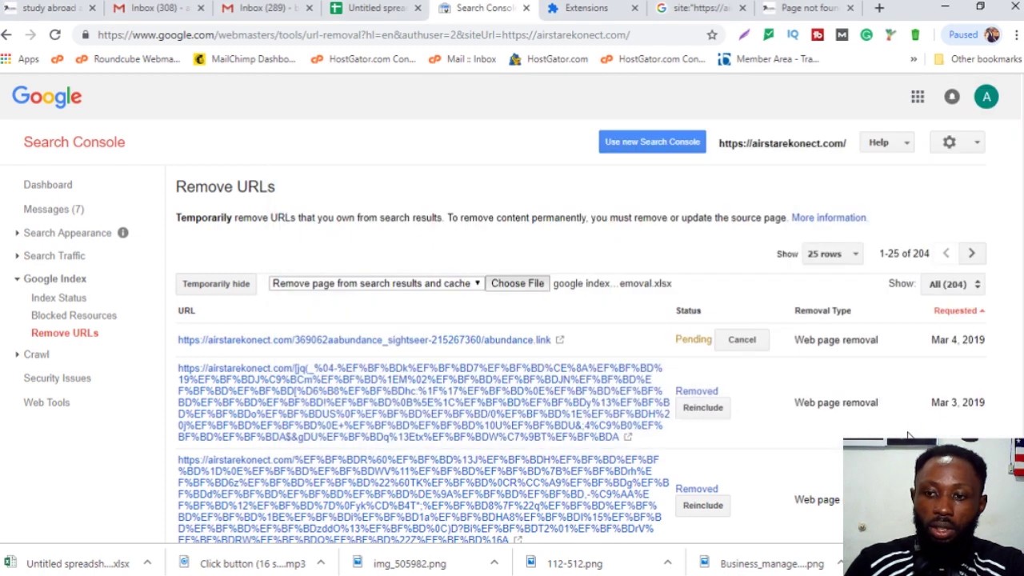